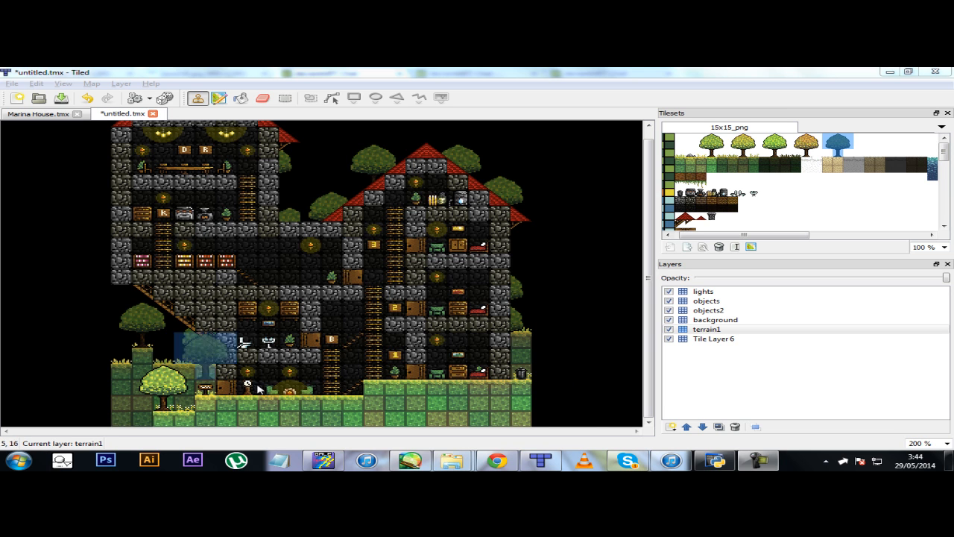
{"action": "left_click", "coordinate": [12, 84]}
{"action": "left_click", "coordinate": [30, 96]}
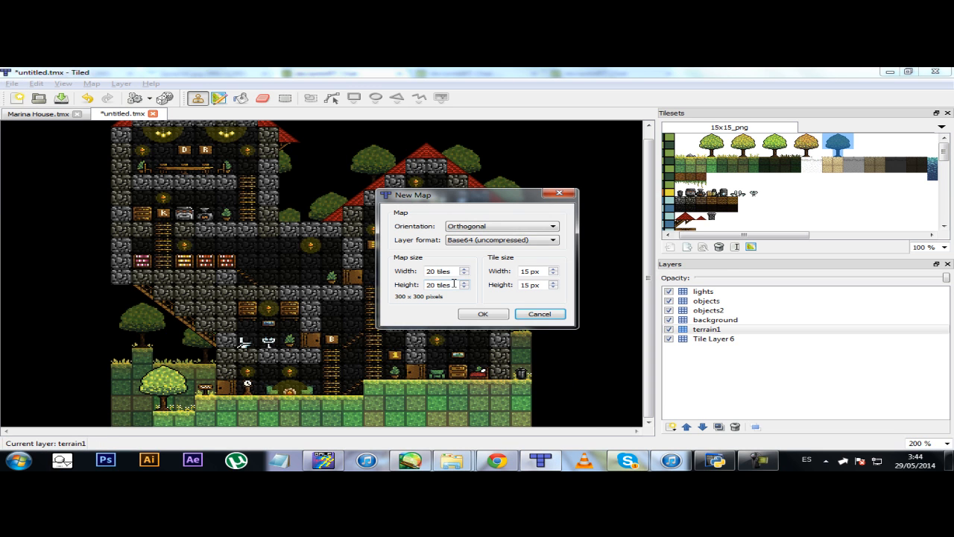
{"action": "left_click", "coordinate": [546, 314]}
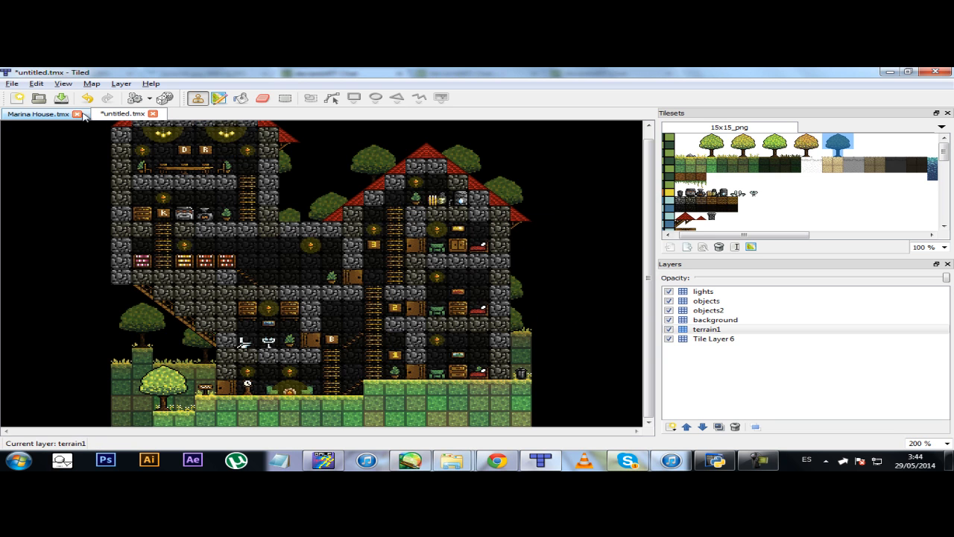
Close the Marina House.tmx map and the unsaved untitled.tmx map, discarding the unsaved changes
{"action": "left_click", "coordinate": [59, 115]}
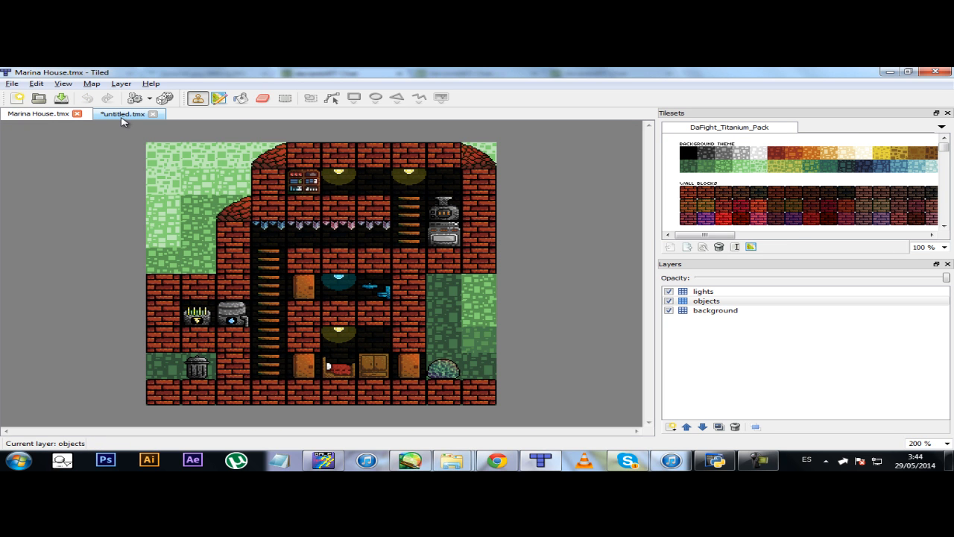
{"action": "left_click", "coordinate": [77, 114]}
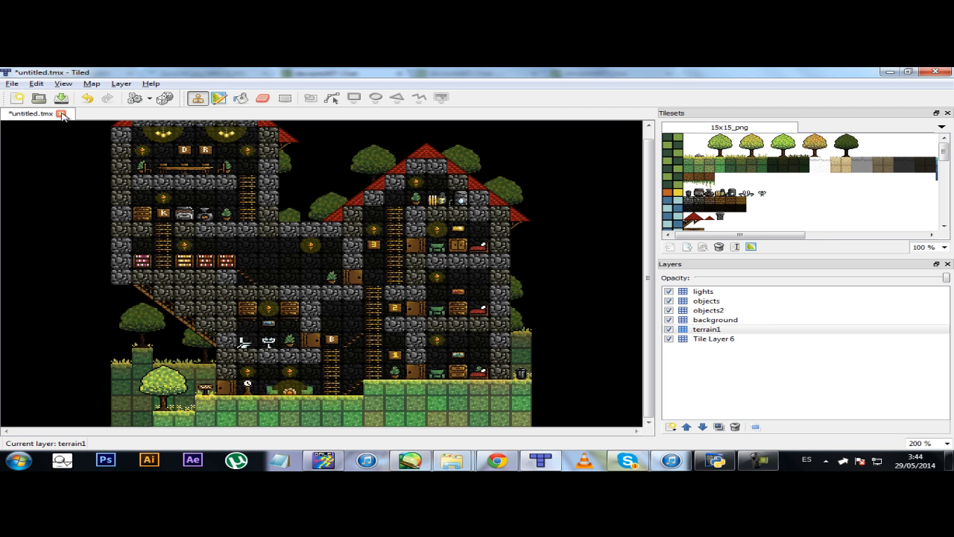
{"action": "left_click", "coordinate": [62, 114]}
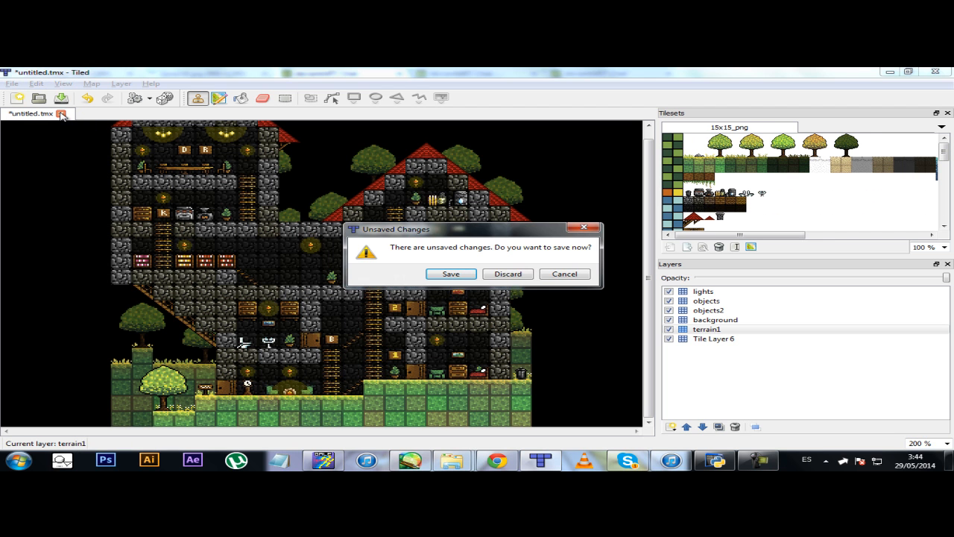
{"action": "left_click", "coordinate": [496, 274]}
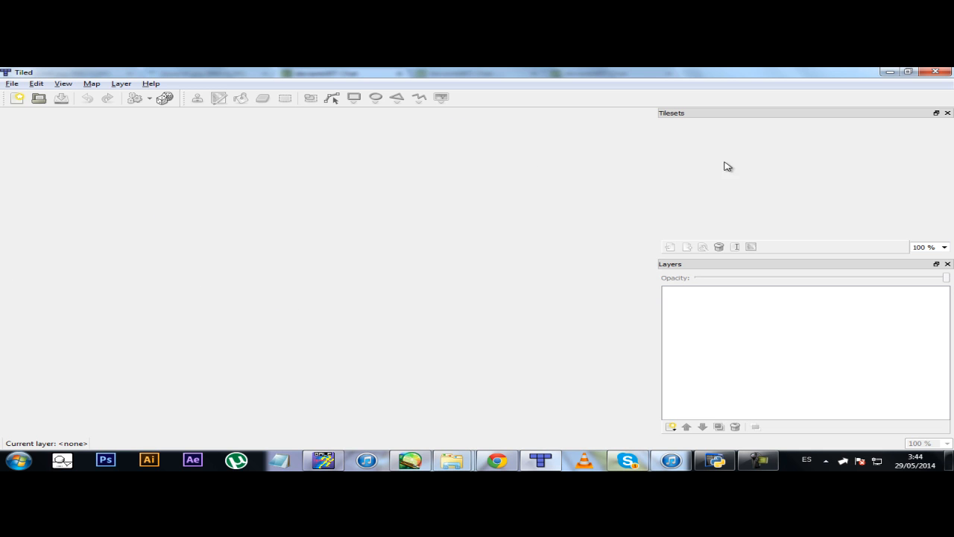
Start a new map with Orthogonal orientation and the Base64 (uncompressed) layer format
{"action": "left_click_drag", "start_coordinate": [673, 116], "coordinate": [687, 114]}
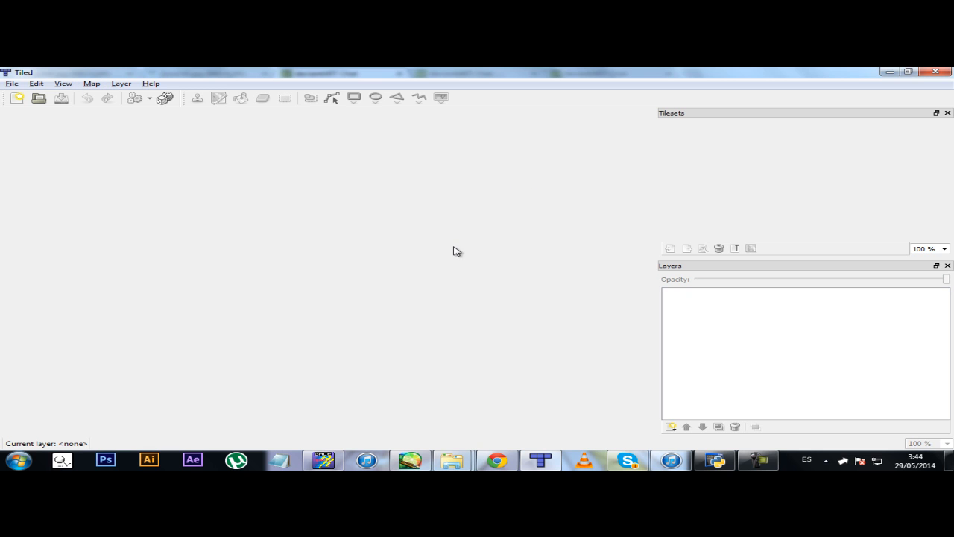
{"action": "left_click", "coordinate": [91, 85]}
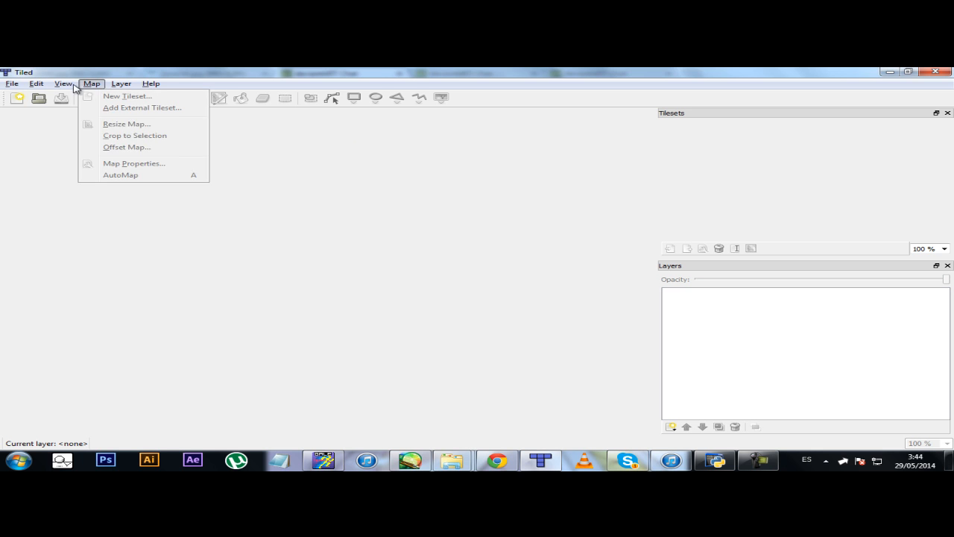
{"action": "mouse_move", "coordinate": [6, 86]}
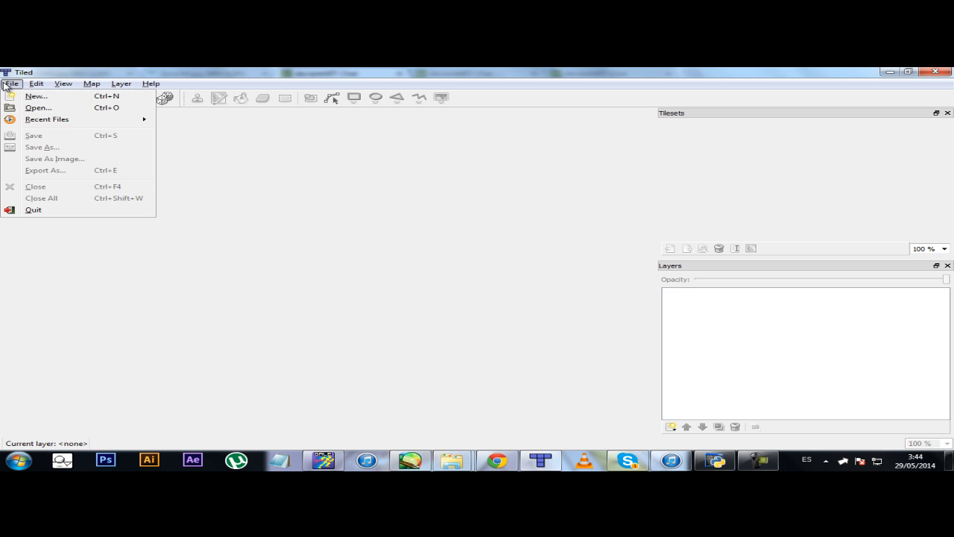
{"action": "left_click", "coordinate": [48, 97]}
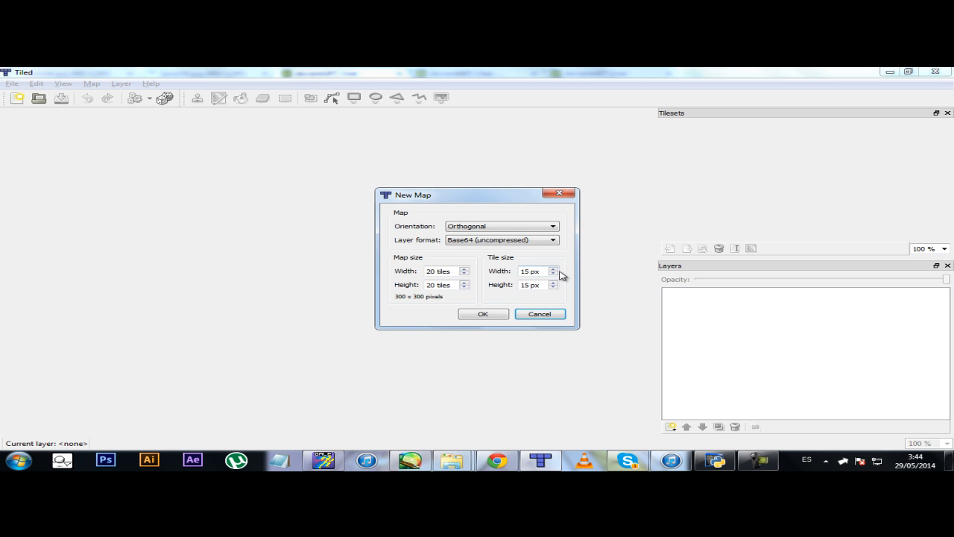
{"action": "left_click", "coordinate": [553, 226]}
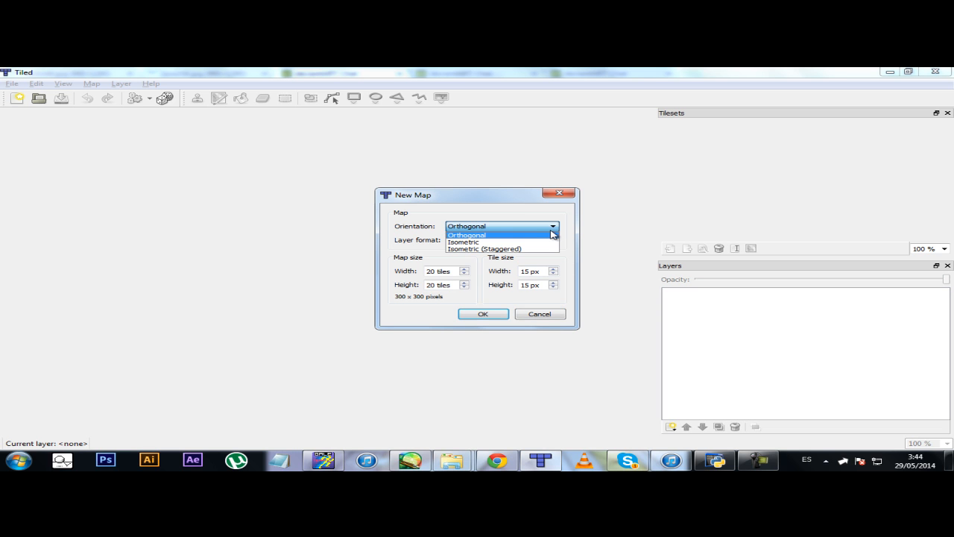
{"action": "left_click", "coordinate": [498, 235]}
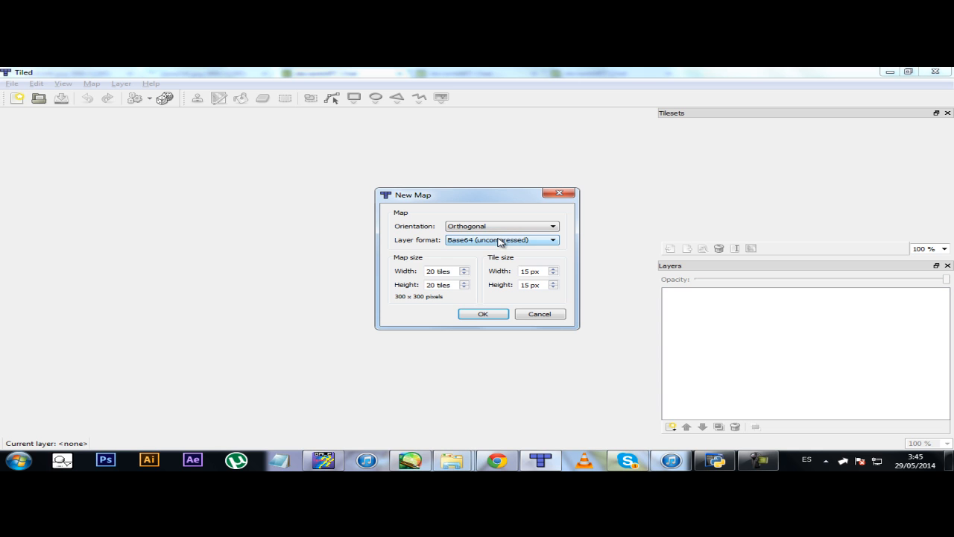
{"action": "left_click", "coordinate": [500, 240]}
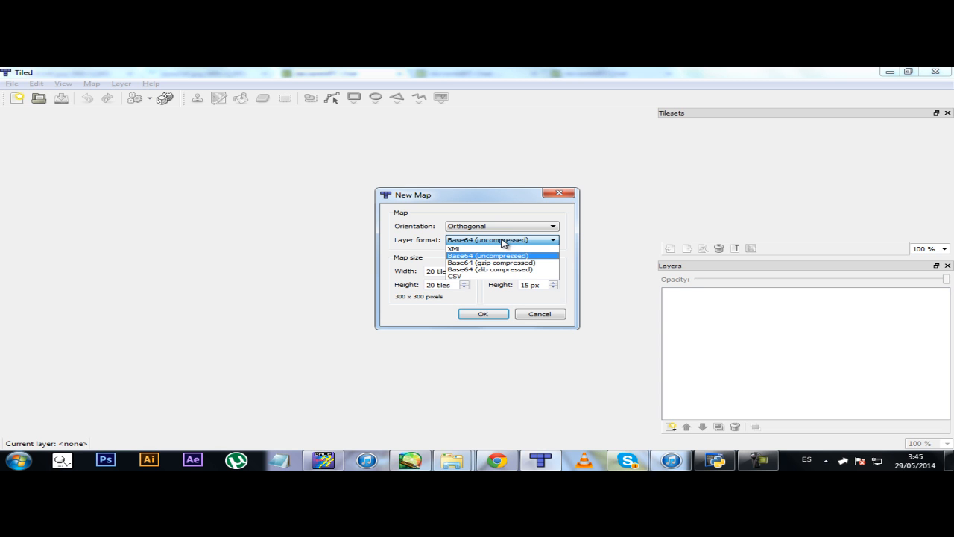
{"action": "left_click", "coordinate": [503, 241]}
Create the map with a size of 20 by 20 tiles and a tile size of 15 by 15 px
{"action": "double_click", "coordinate": [456, 271]}
{"action": "key", "text": "Tab"}
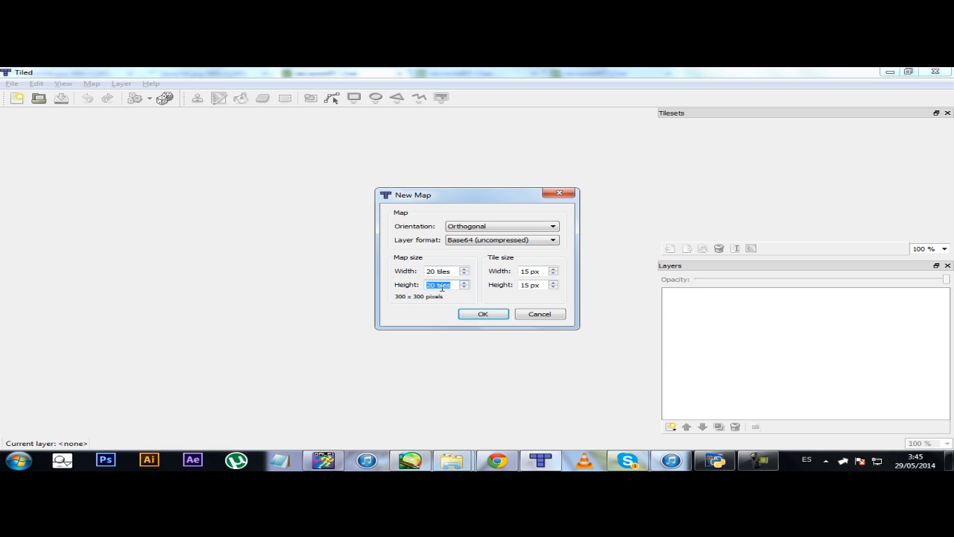
{"action": "key", "text": "shift+Tab"}
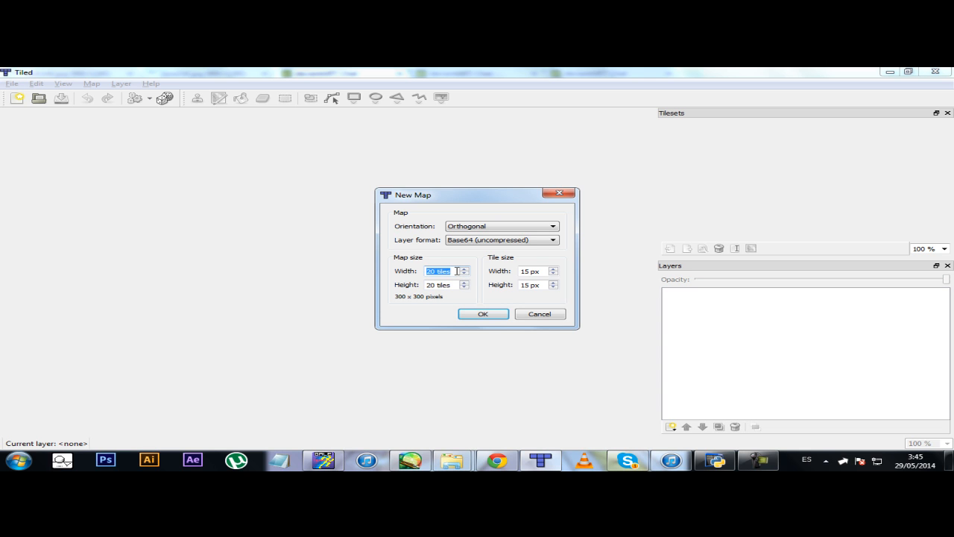
{"action": "key", "text": "Tab"}
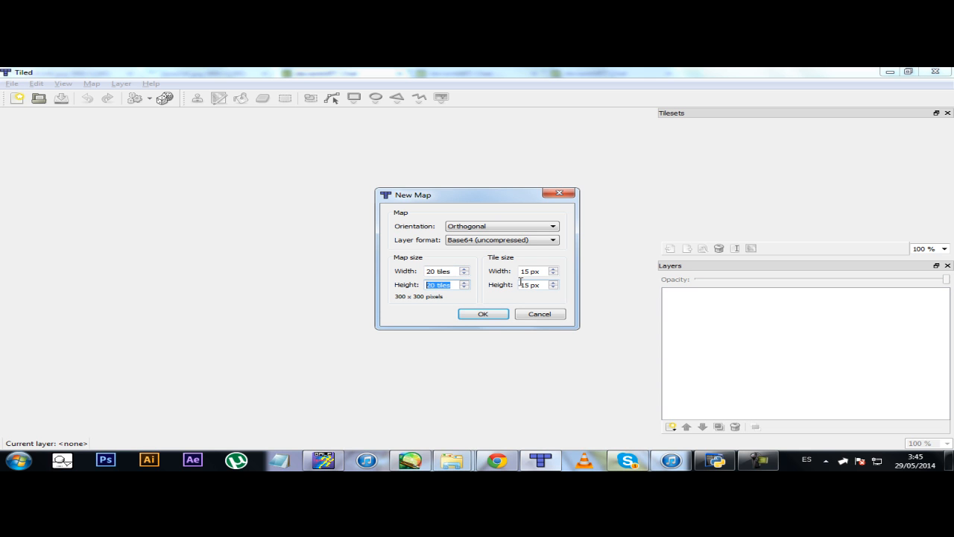
{"action": "key", "text": "Tab"}
{"action": "key", "text": "Tab"}
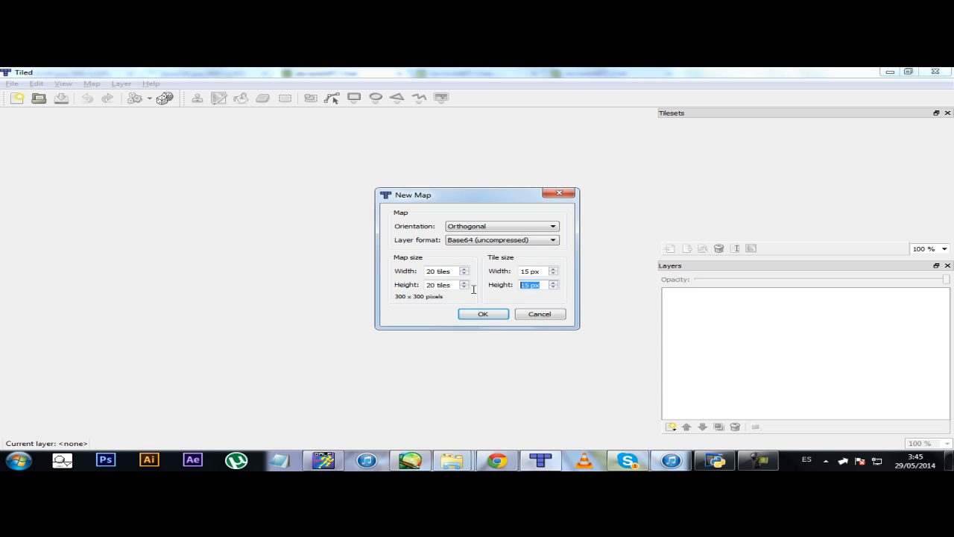
{"action": "key", "text": "shift+Tab"}
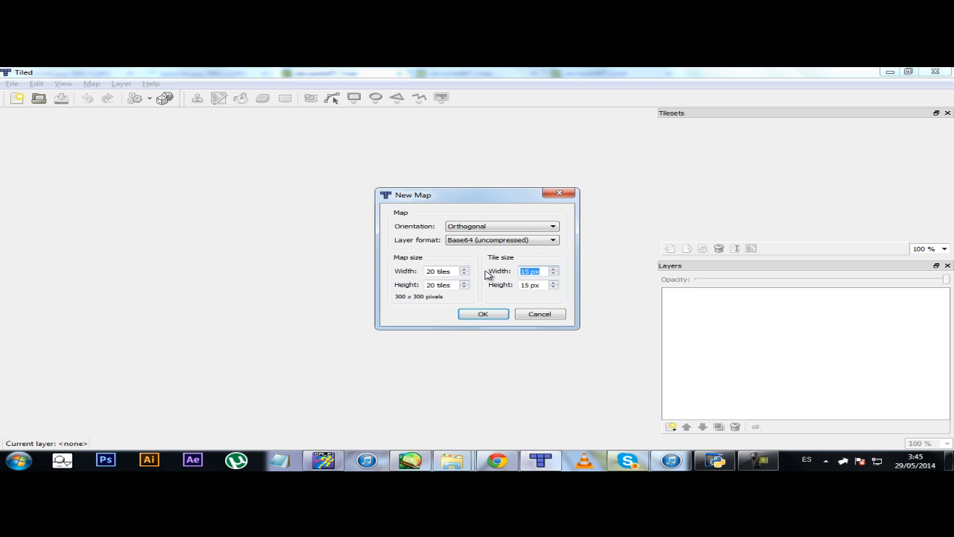
{"action": "left_click", "coordinate": [543, 285]}
{"action": "left_click", "coordinate": [484, 315]}
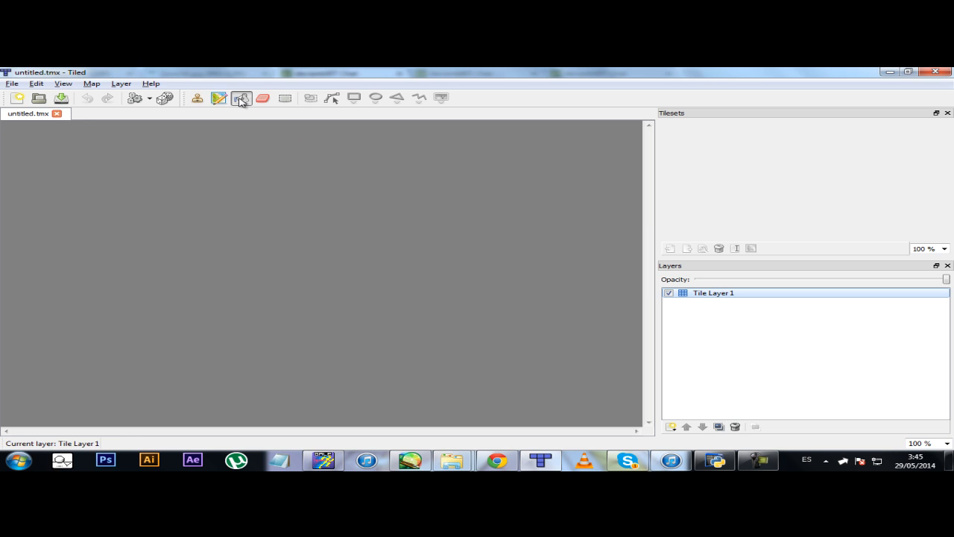
Add a new tileset from the image 15x15_png.png with a tile width and height of 15 px
{"action": "left_click", "coordinate": [92, 84]}
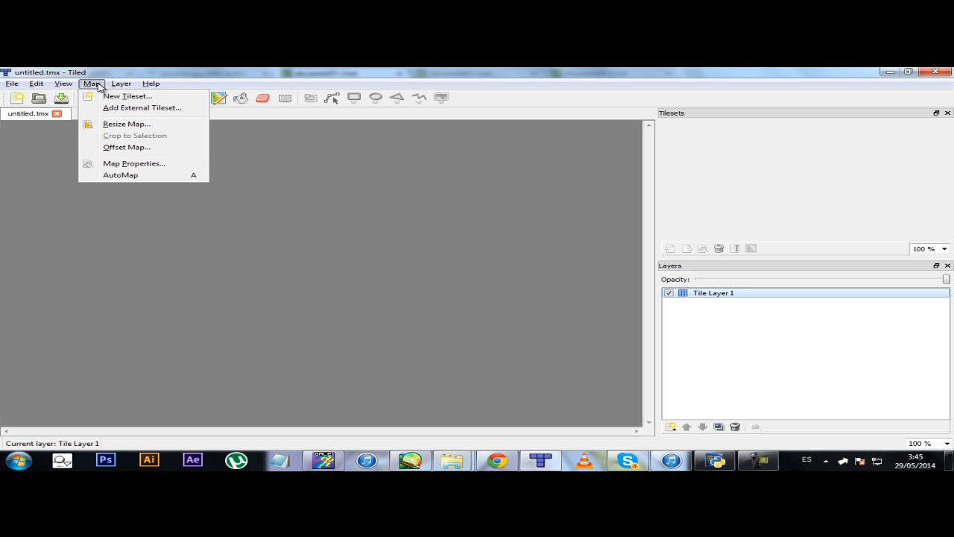
{"action": "left_click", "coordinate": [98, 85]}
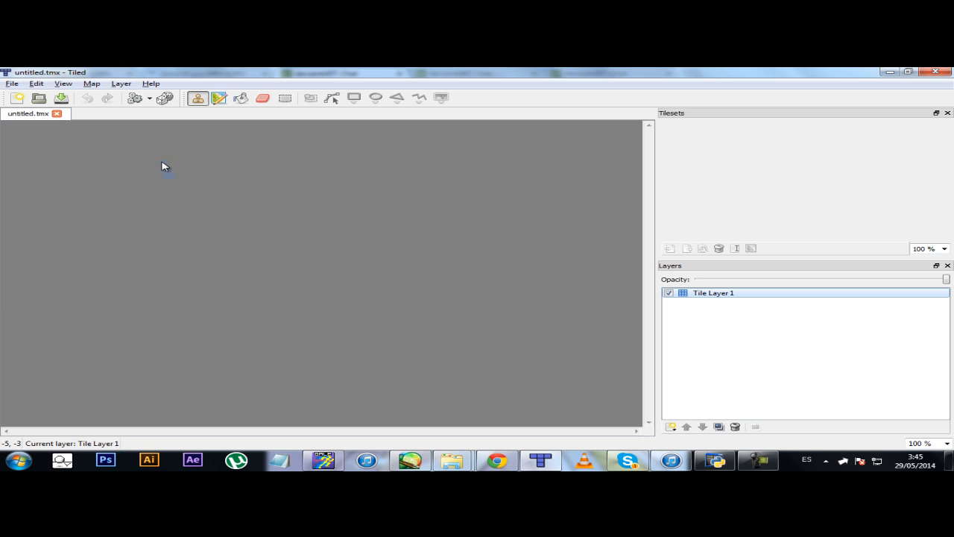
{"action": "left_click", "coordinate": [96, 85]}
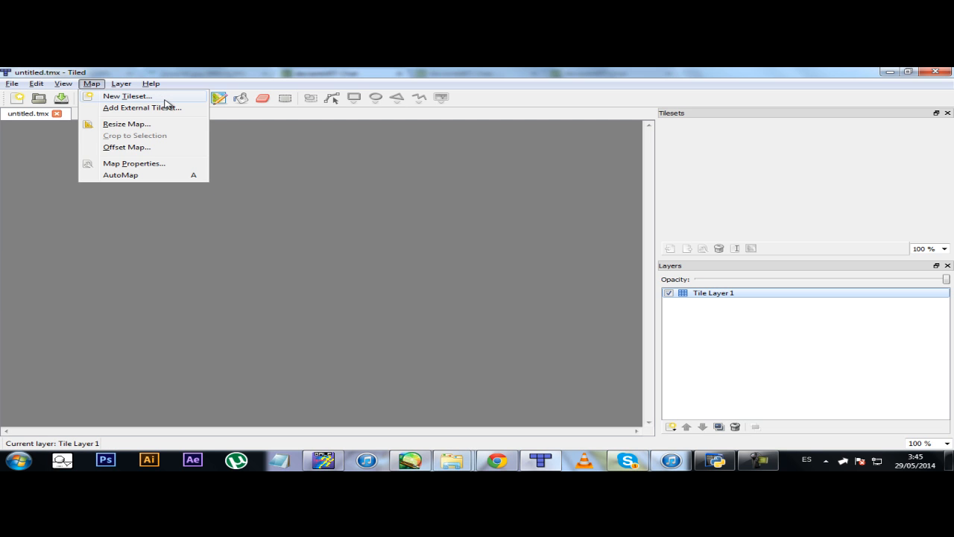
{"action": "left_click", "coordinate": [128, 96]}
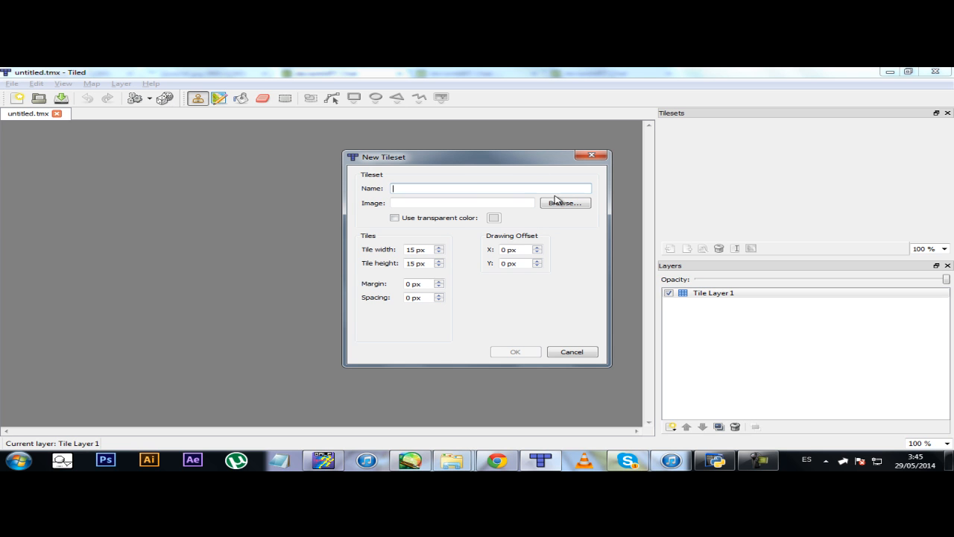
{"action": "left_click", "coordinate": [566, 204]}
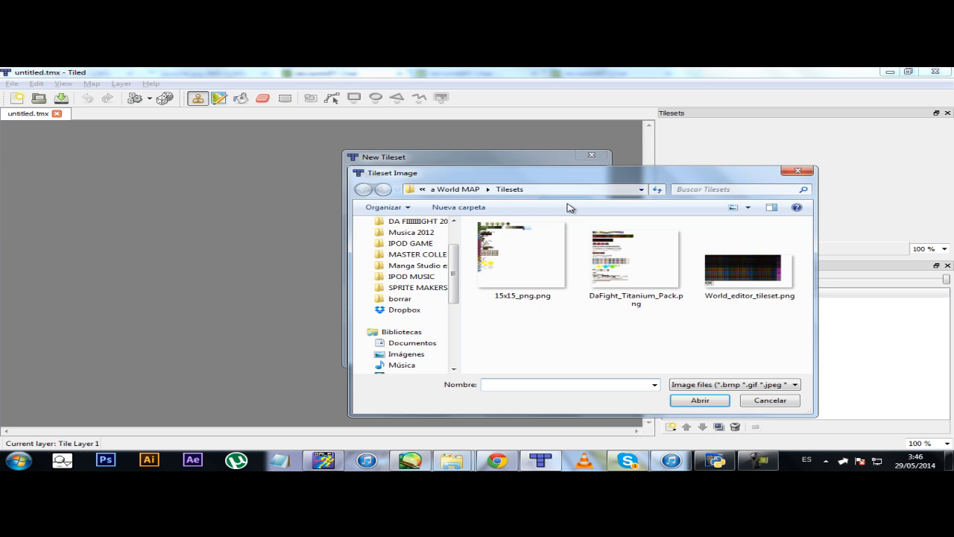
{"action": "left_click", "coordinate": [526, 287]}
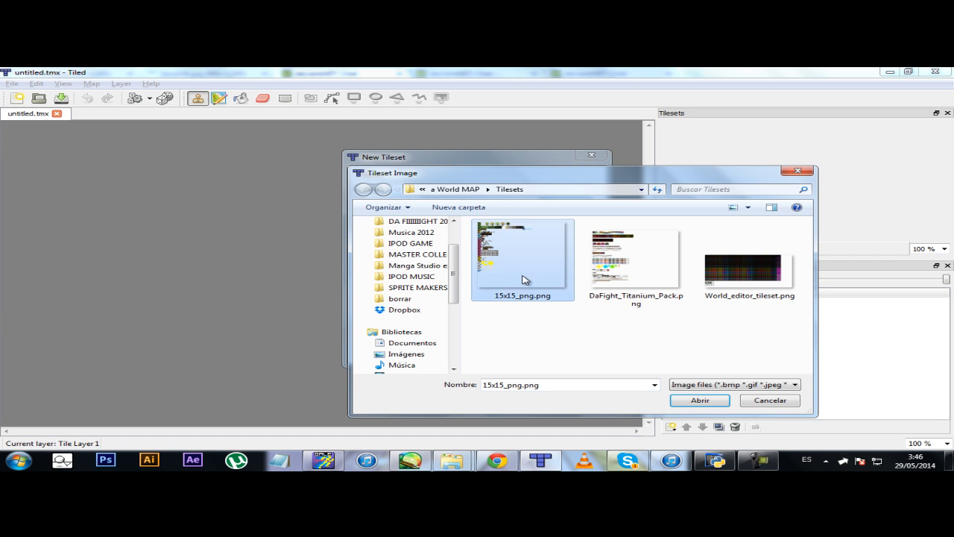
{"action": "left_click", "coordinate": [693, 401]}
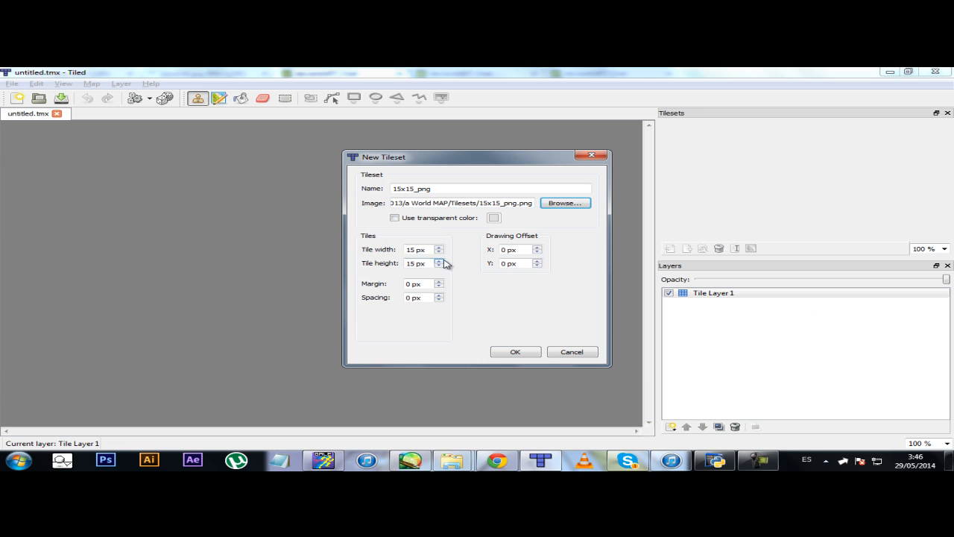
{"action": "left_click_drag", "start_coordinate": [429, 250], "coordinate": [366, 260]}
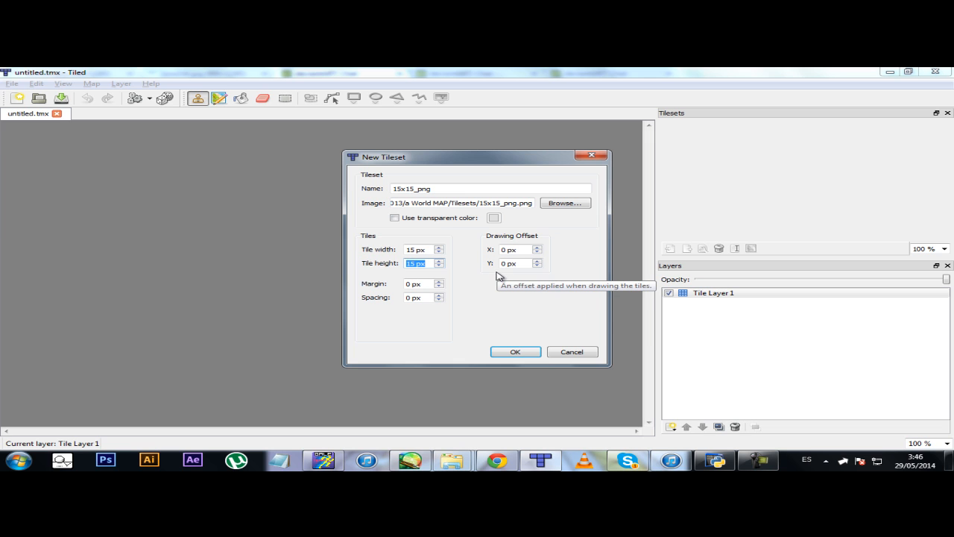
{"action": "left_click", "coordinate": [506, 352]}
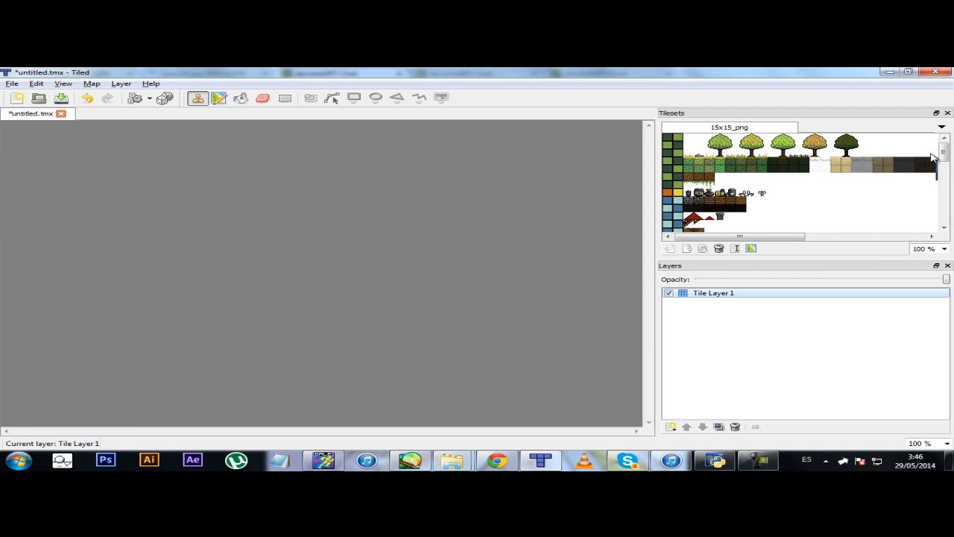
Browse the 15x15_png tileset and examine its terrain and household object tiles up close
{"action": "mouse_move", "coordinate": [946, 151]}
{"action": "left_mouse_down"}
{"action": "mouse_move", "coordinate": [946, 179]}
{"action": "mouse_move", "coordinate": [953, 146]}
{"action": "left_mouse_up"}
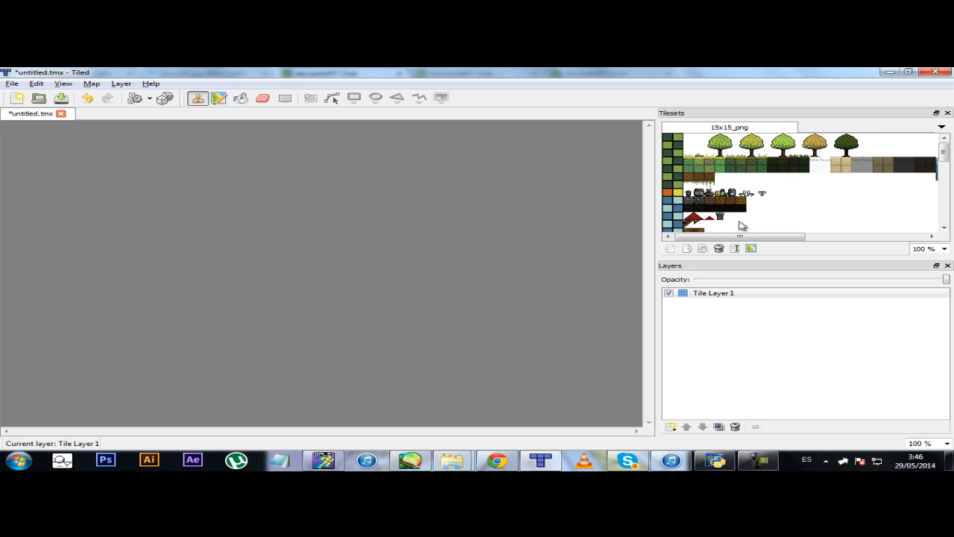
{"action": "mouse_move", "coordinate": [731, 238]}
{"action": "left_mouse_down"}
{"action": "mouse_move", "coordinate": [771, 241]}
{"action": "mouse_move", "coordinate": [731, 249]}
{"action": "left_mouse_up"}
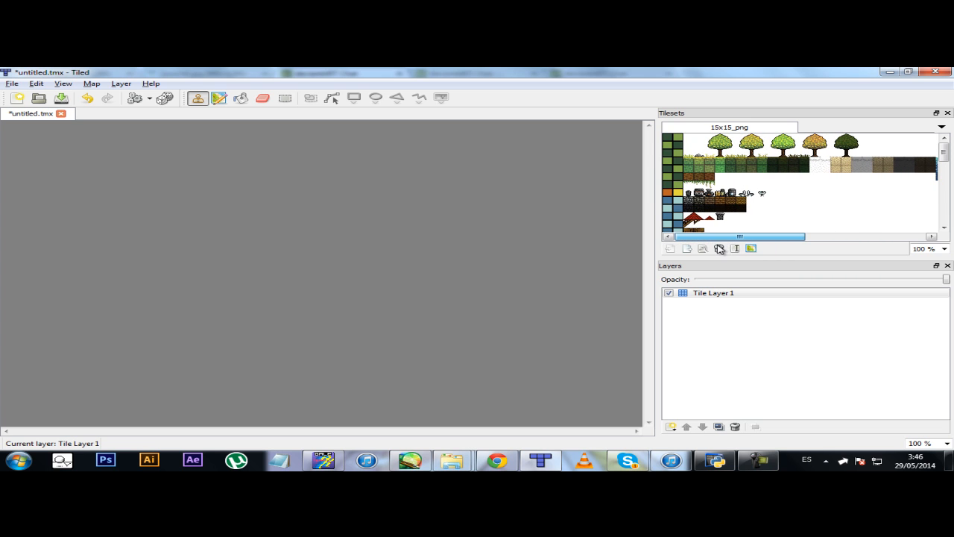
{"action": "left_click_drag", "start_coordinate": [943, 151], "coordinate": [944, 158]}
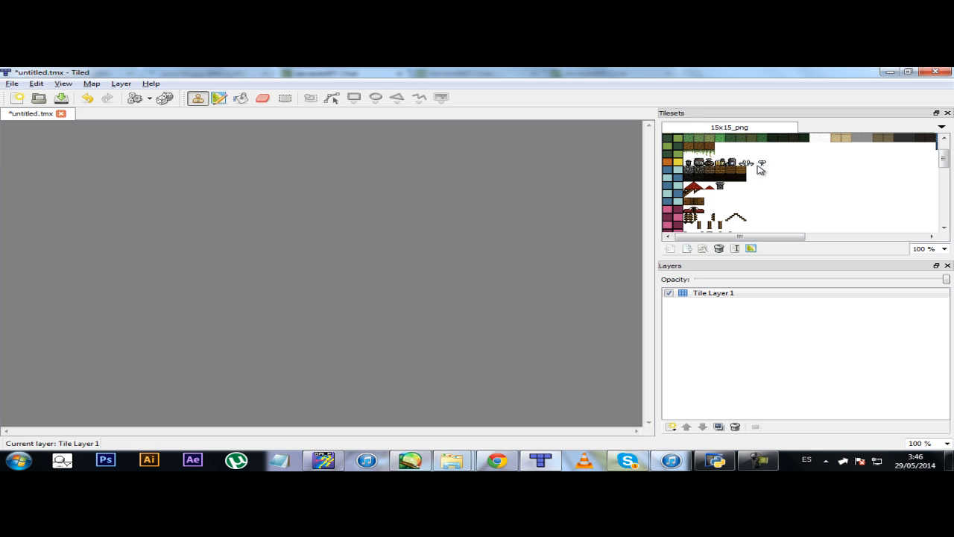
{"action": "scroll", "coordinate": [757, 165], "scroll_direction": "up", "scroll_amount": 2, "text": "ctrl"}
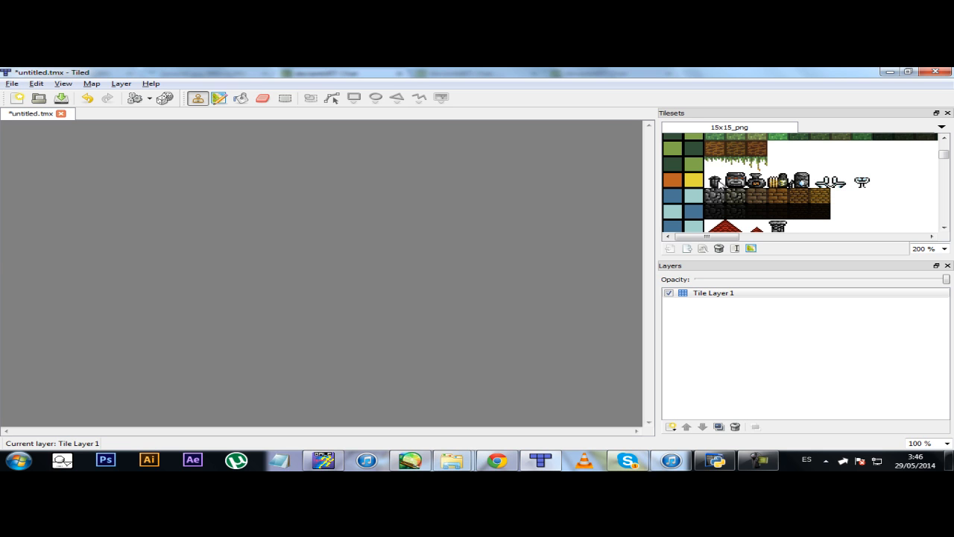
{"action": "left_click", "coordinate": [714, 183]}
{"action": "left_click", "coordinate": [737, 181]}
{"action": "left_click", "coordinate": [719, 183]}
{"action": "scroll", "coordinate": [715, 205], "scroll_direction": "down", "scroll_amount": 2}
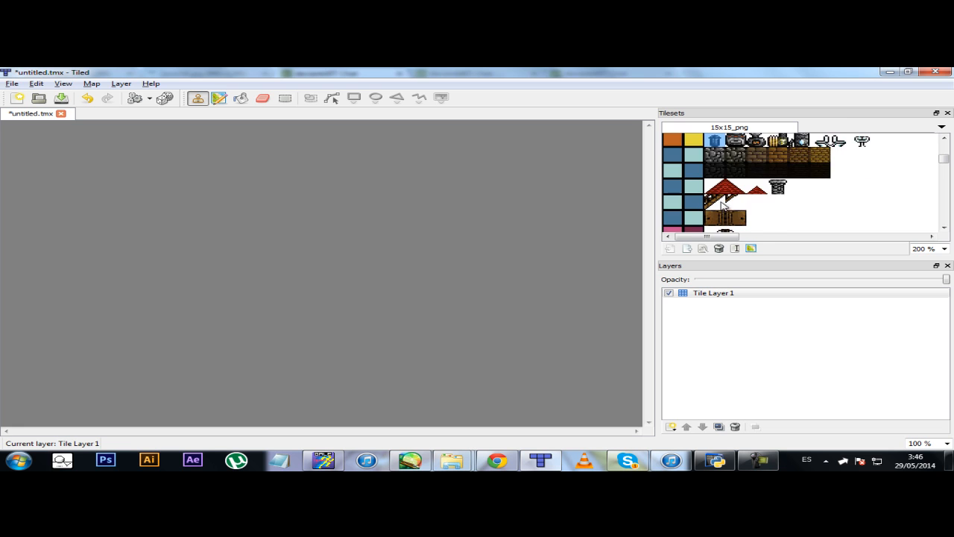
{"action": "scroll", "coordinate": [707, 188], "scroll_direction": "down", "scroll_amount": 1, "text": "ctrl"}
{"action": "scroll", "coordinate": [707, 182], "scroll_direction": "up", "scroll_amount": 1}
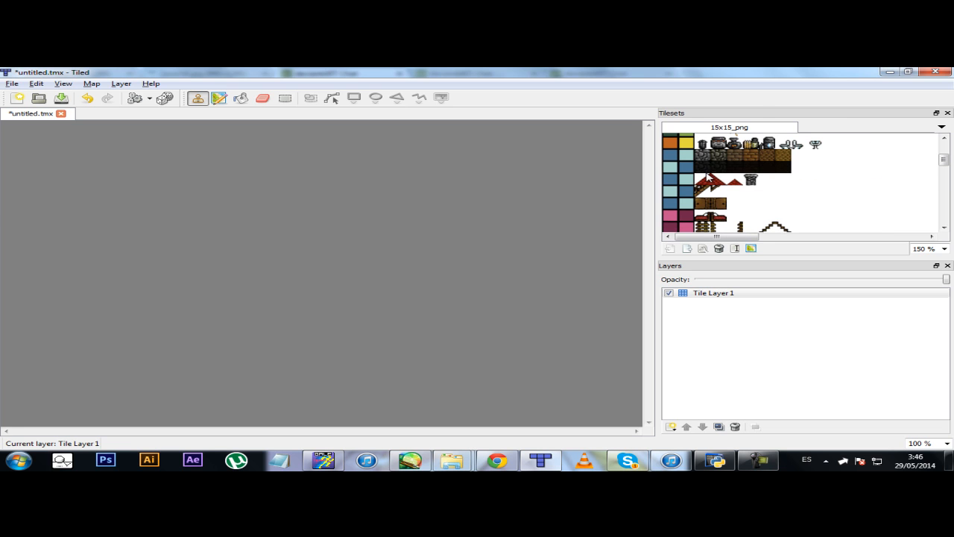
Examine the brick, roof and door tiles in the 15x15_png tileset
{"action": "left_click", "coordinate": [737, 159]}
{"action": "left_click", "coordinate": [764, 157]}
{"action": "left_click", "coordinate": [781, 155]}
{"action": "left_click", "coordinate": [702, 158]}
{"action": "left_click", "coordinate": [721, 156]}
{"action": "left_click", "coordinate": [737, 156]}
{"action": "left_click", "coordinate": [758, 159]}
{"action": "left_click", "coordinate": [782, 158]}
{"action": "left_click", "coordinate": [709, 160]}
{"action": "left_click", "coordinate": [783, 169]}
{"action": "left_click", "coordinate": [714, 205]}
{"action": "left_click", "coordinate": [702, 204]}
{"action": "left_click", "coordinate": [702, 193]}
{"action": "left_click", "coordinate": [717, 191]}
{"action": "left_click", "coordinate": [705, 181]}
{"action": "left_click", "coordinate": [718, 181]}
{"action": "scroll", "coordinate": [684, 189], "scroll_direction": "down", "scroll_amount": 1}
{"action": "scroll", "coordinate": [684, 189], "scroll_direction": "down", "scroll_amount": 1}
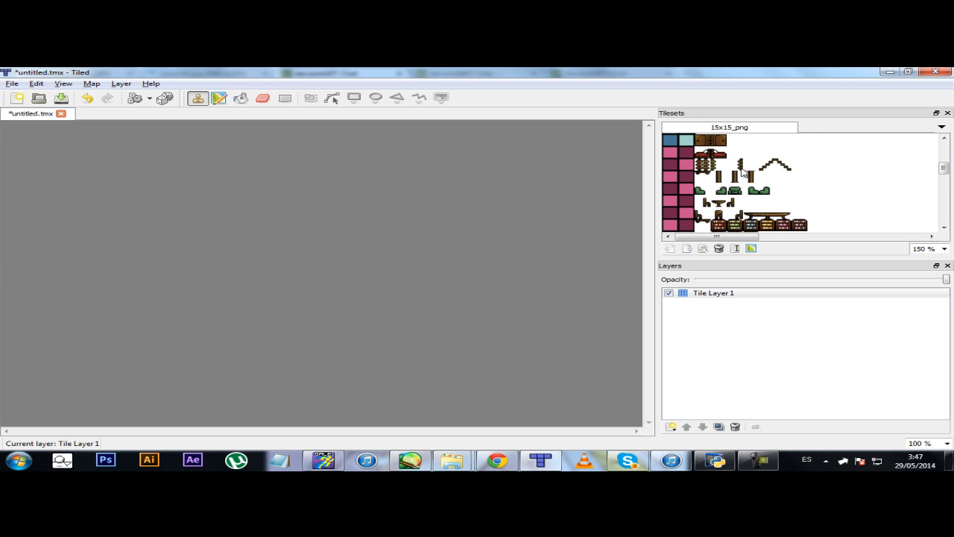
Look over the furniture, bookshelf and letter sign tiles in the tileset
{"action": "scroll", "coordinate": [746, 172], "scroll_direction": "down", "scroll_amount": 1}
{"action": "scroll", "coordinate": [746, 173], "scroll_direction": "down", "scroll_amount": 1}
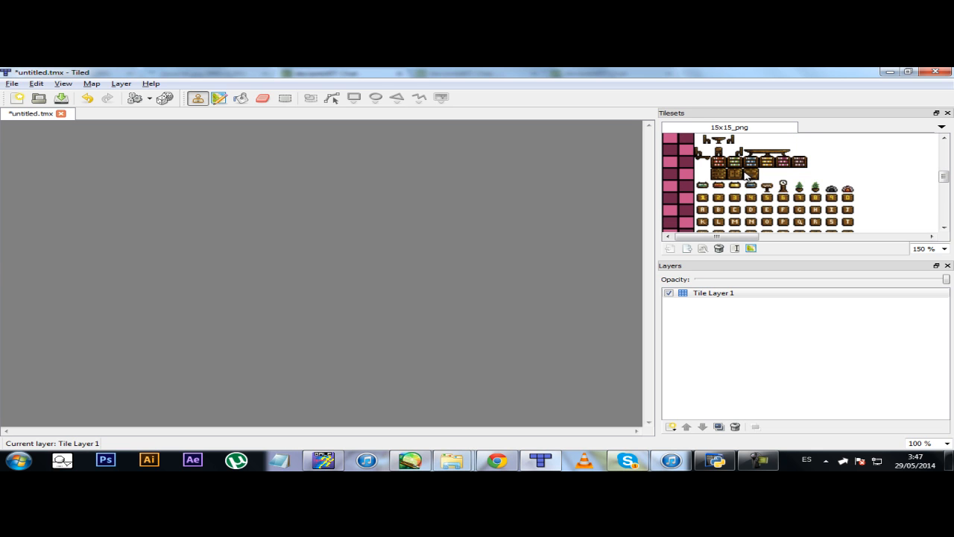
{"action": "scroll", "coordinate": [748, 176], "scroll_direction": "up", "scroll_amount": 2}
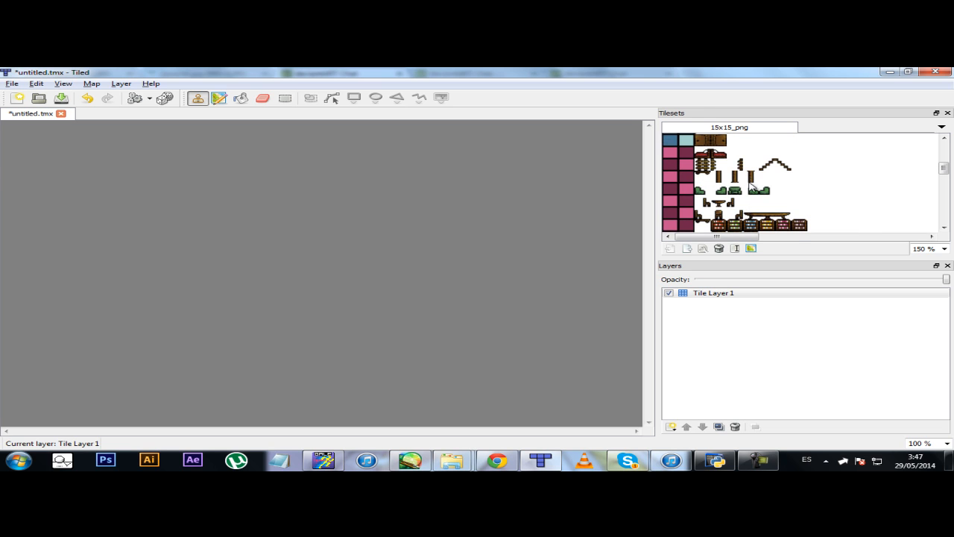
{"action": "left_click", "coordinate": [703, 156]}
{"action": "left_click", "coordinate": [722, 190]}
{"action": "left_click", "coordinate": [699, 189]}
{"action": "left_click", "coordinate": [720, 204]}
{"action": "left_click", "coordinate": [722, 189]}
{"action": "left_click", "coordinate": [751, 165]}
{"action": "scroll", "coordinate": [749, 173], "scroll_direction": "down", "scroll_amount": 5}
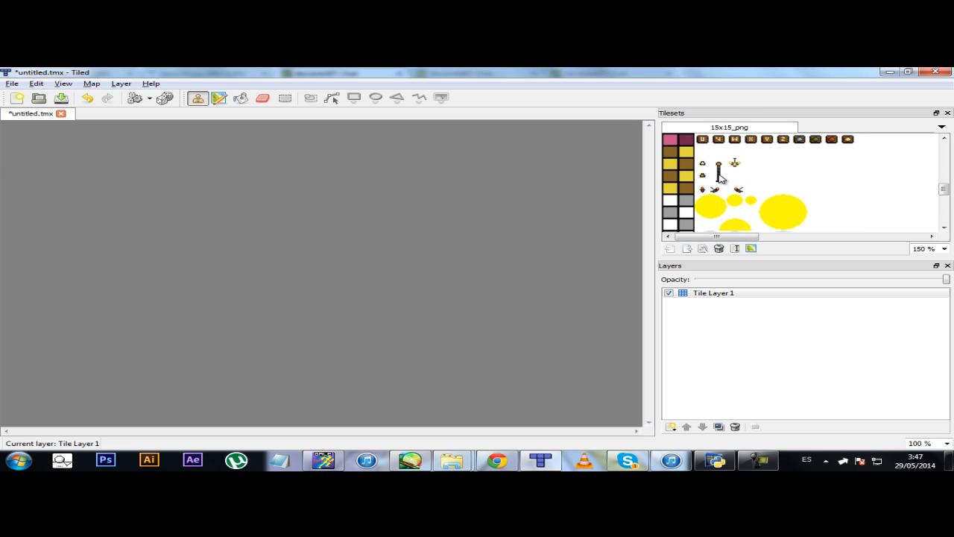
Examine the torch, lamp, sun and moon tiles in the lower part of the tileset
{"action": "left_click", "coordinate": [708, 155]}
{"action": "left_click", "coordinate": [706, 165]}
{"action": "left_click", "coordinate": [707, 177]}
{"action": "left_click", "coordinate": [720, 178]}
{"action": "left_click", "coordinate": [719, 164]}
{"action": "left_click", "coordinate": [735, 164]}
{"action": "left_click", "coordinate": [736, 188]}
{"action": "left_click", "coordinate": [718, 189]}
{"action": "left_click", "coordinate": [702, 189]}
{"action": "scroll", "coordinate": [717, 161], "scroll_direction": "down", "scroll_amount": 2}
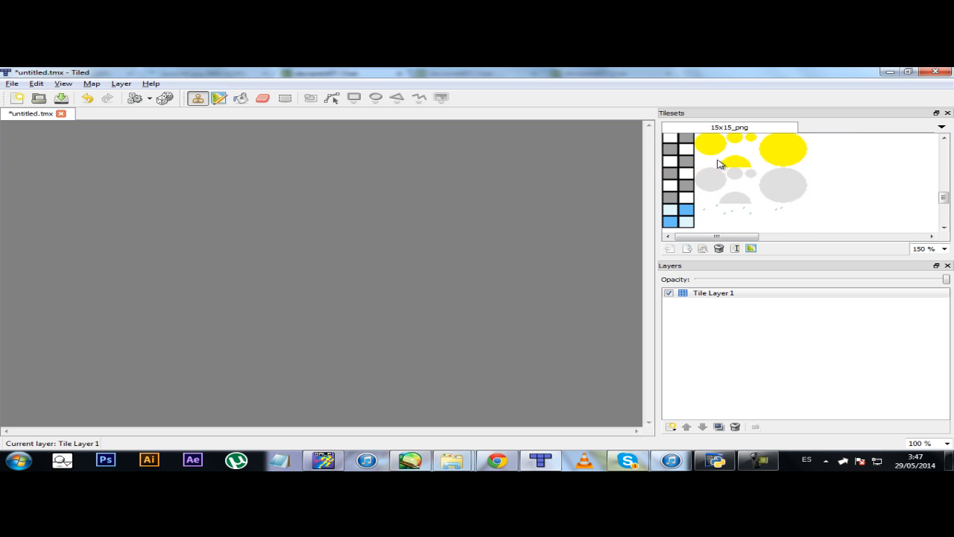
{"action": "scroll", "coordinate": [720, 194], "scroll_direction": "up", "scroll_amount": 1}
{"action": "scroll", "coordinate": [717, 161], "scroll_direction": "down", "scroll_amount": 1}
{"action": "scroll", "coordinate": [753, 201], "scroll_direction": "up", "scroll_amount": 3}
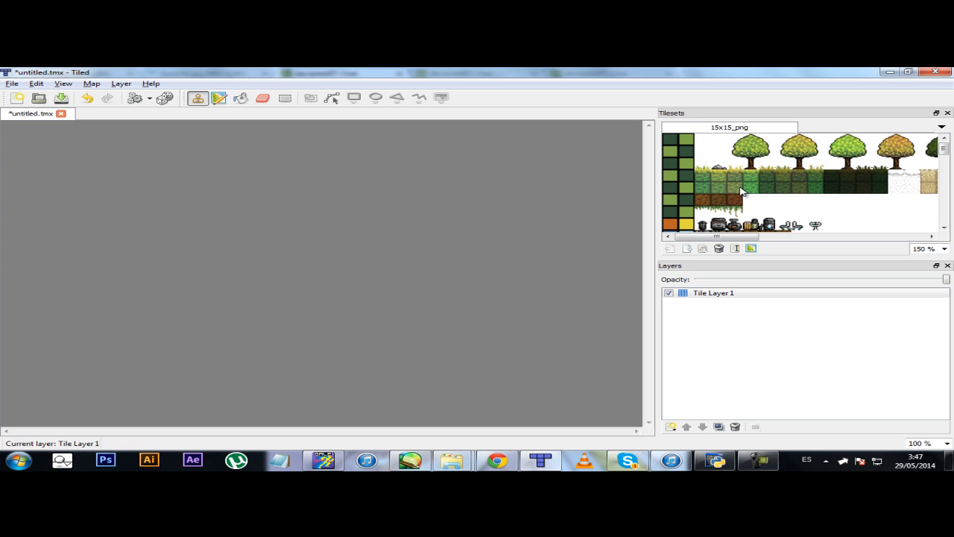
Try filling the whole map with the plain green stone tile using Bucket Fill, and undo the fill
{"action": "left_click", "coordinate": [699, 189]}
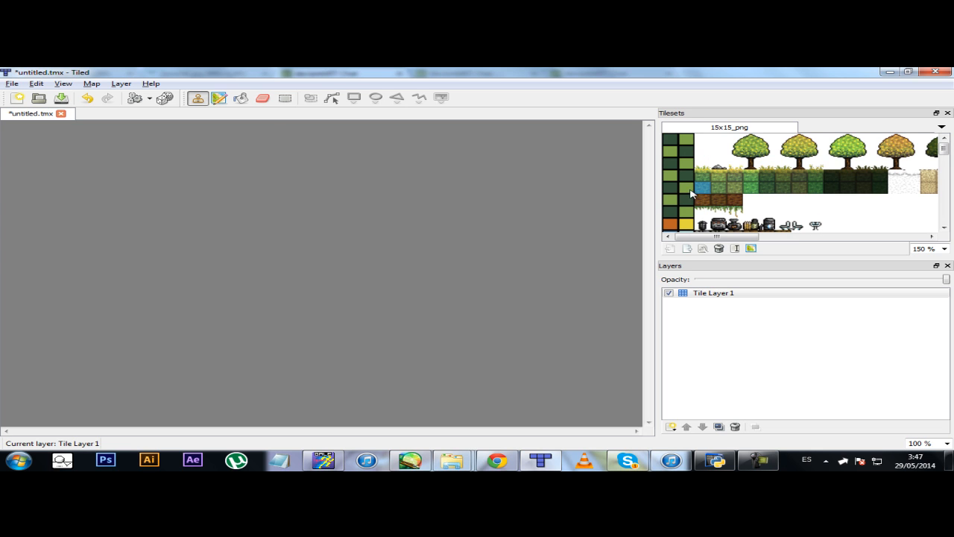
{"action": "left_click", "coordinate": [240, 98]}
{"action": "left_click", "coordinate": [315, 263]}
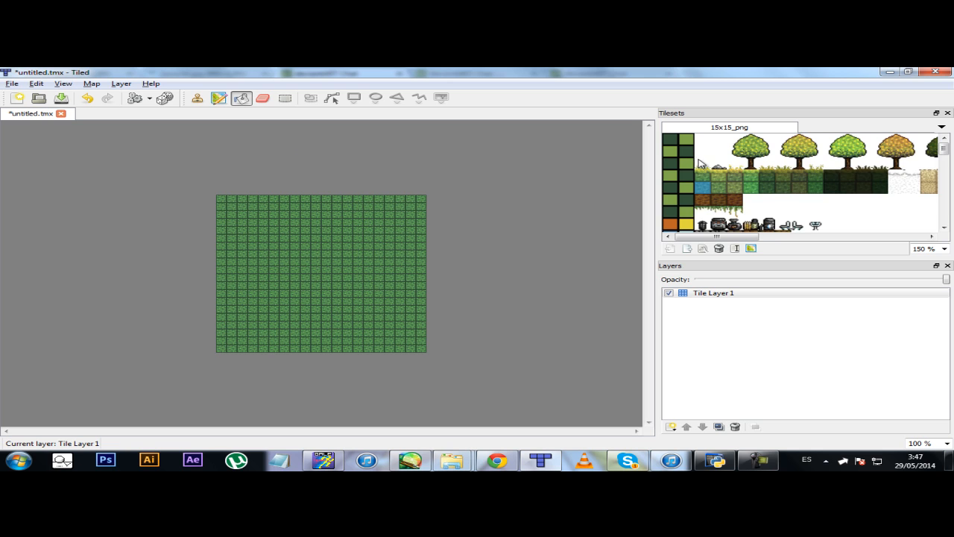
{"action": "scroll", "coordinate": [700, 163], "scroll_direction": "down", "scroll_amount": 1, "text": "ctrl"}
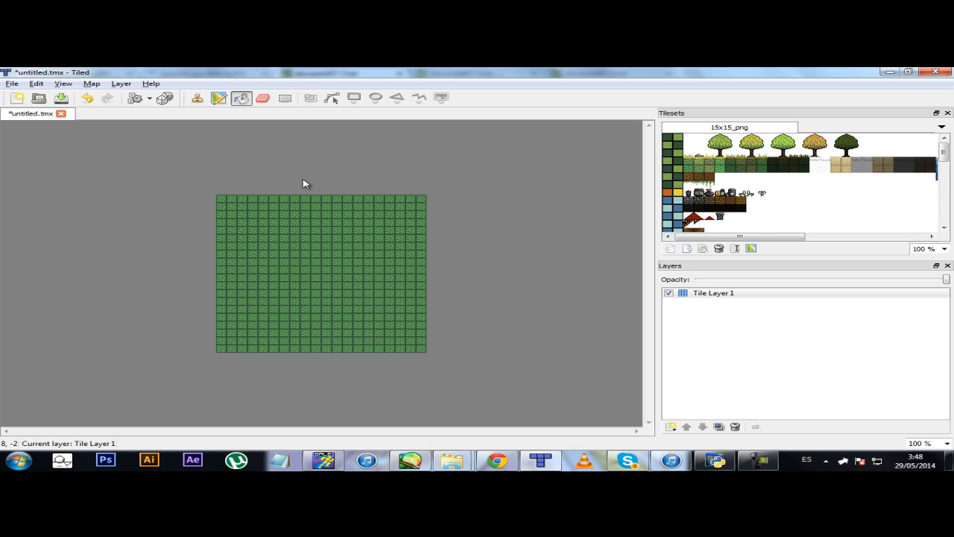
{"action": "key", "text": "ctrl+z"}
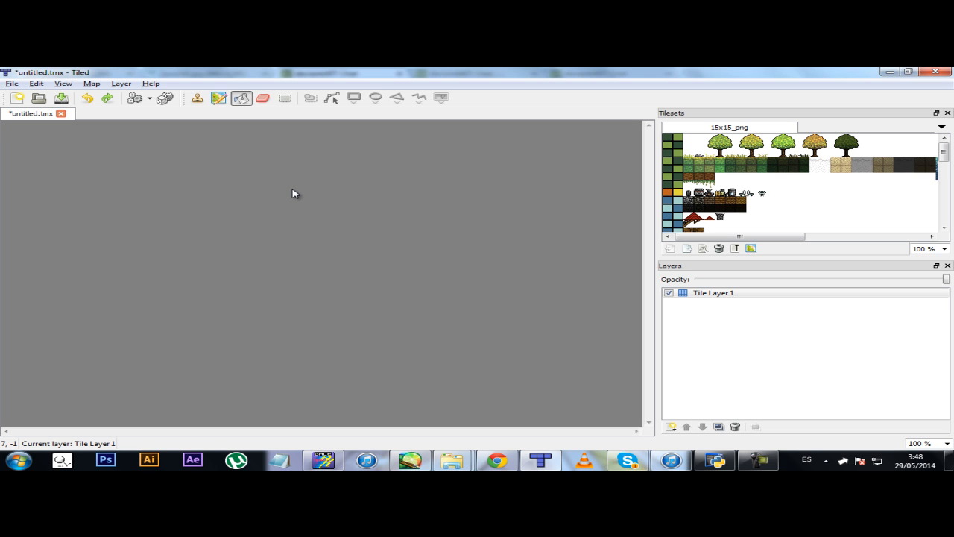
{"action": "left_click", "coordinate": [344, 200]}
{"action": "key", "text": "ctrl+z"}
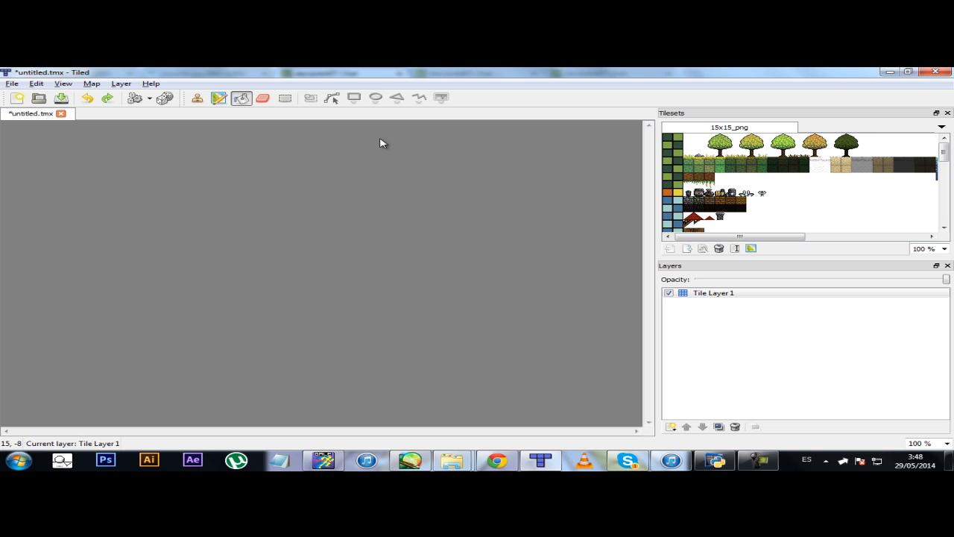
Make the Stamp Brush the active painting tool
{"action": "left_click", "coordinate": [198, 100]}
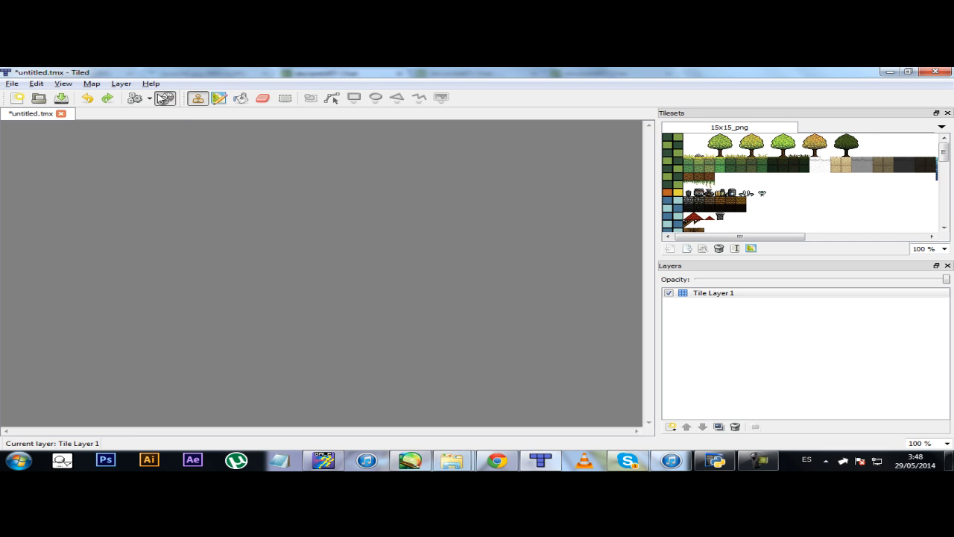
{"action": "left_click", "coordinate": [169, 103]}
{"action": "left_click", "coordinate": [263, 98]}
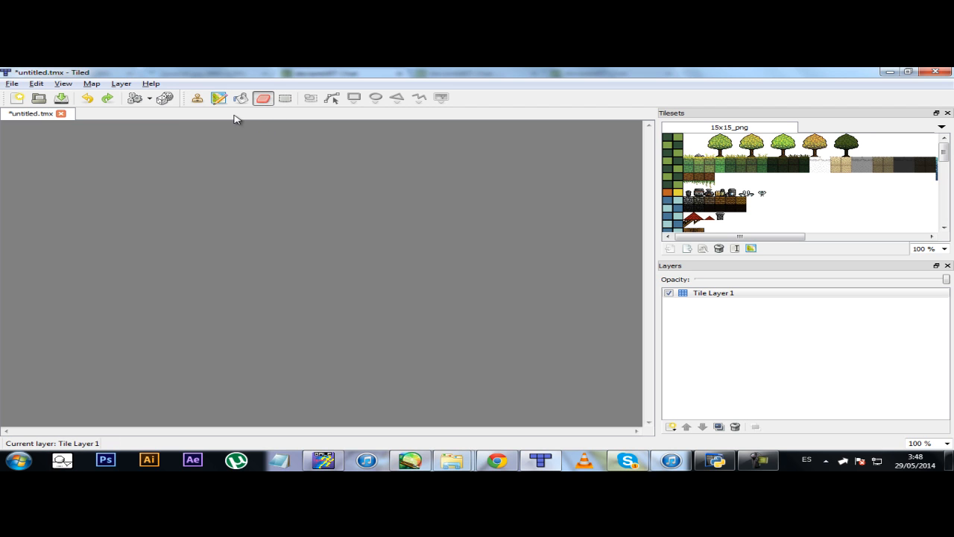
{"action": "left_click", "coordinate": [219, 100]}
{"action": "left_click", "coordinate": [240, 100]}
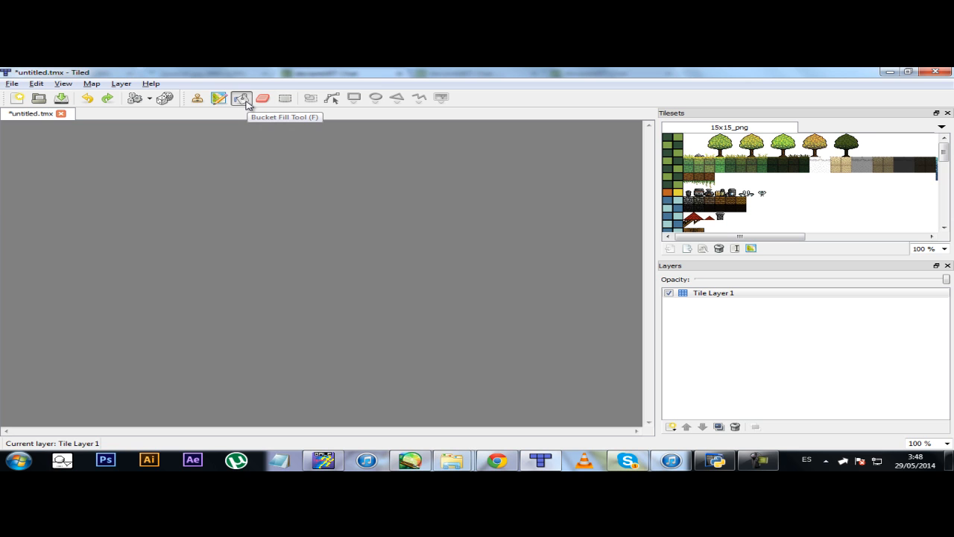
{"action": "left_click", "coordinate": [196, 102]}
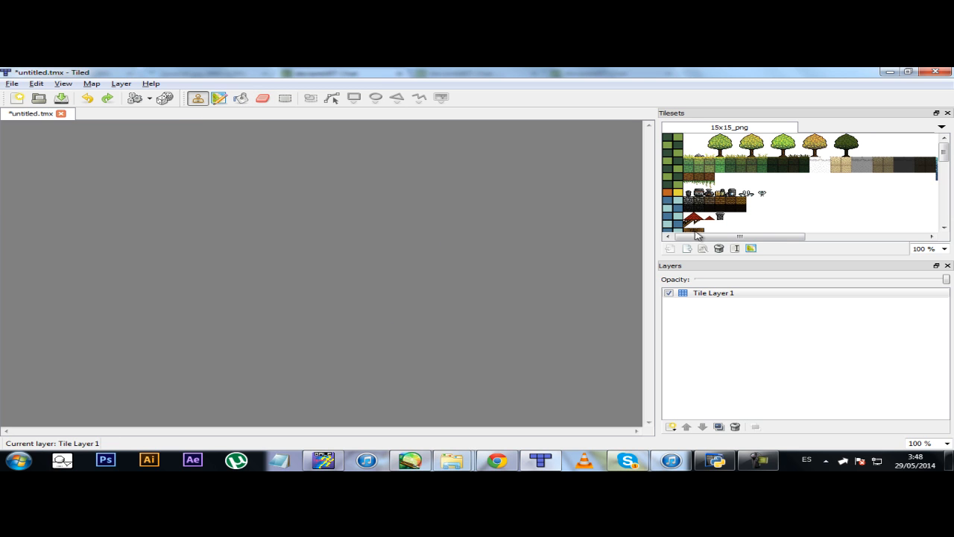
Examine the plain and grass-topped green stone block tiles up close at 300 % tileset zoom
{"action": "mouse_move", "coordinate": [757, 238]}
{"action": "left_mouse_down"}
{"action": "mouse_move", "coordinate": [778, 243]}
{"action": "mouse_move", "coordinate": [754, 243]}
{"action": "left_mouse_up"}
{"action": "scroll", "coordinate": [762, 178], "scroll_direction": "up", "scroll_amount": 3, "text": "ctrl"}
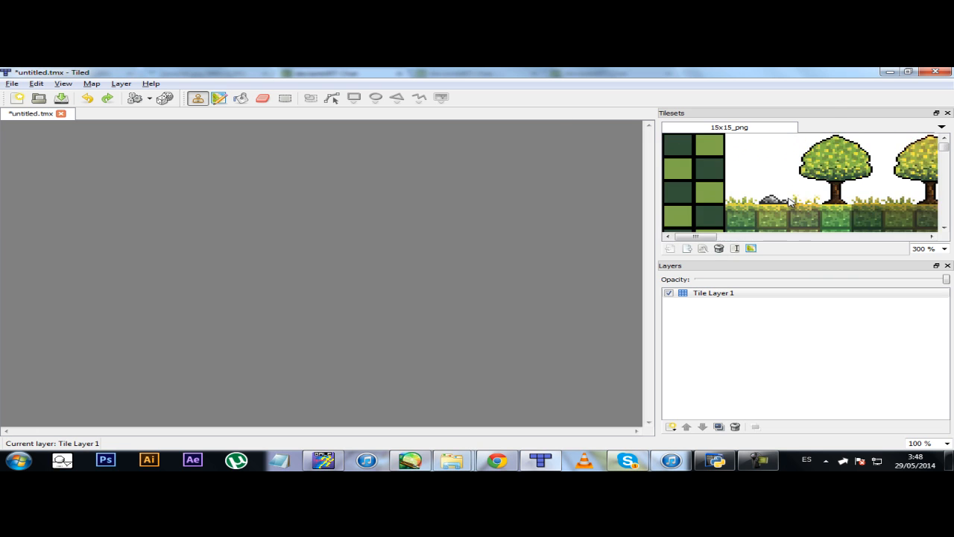
{"action": "scroll", "coordinate": [857, 201], "scroll_direction": "down", "scroll_amount": 1}
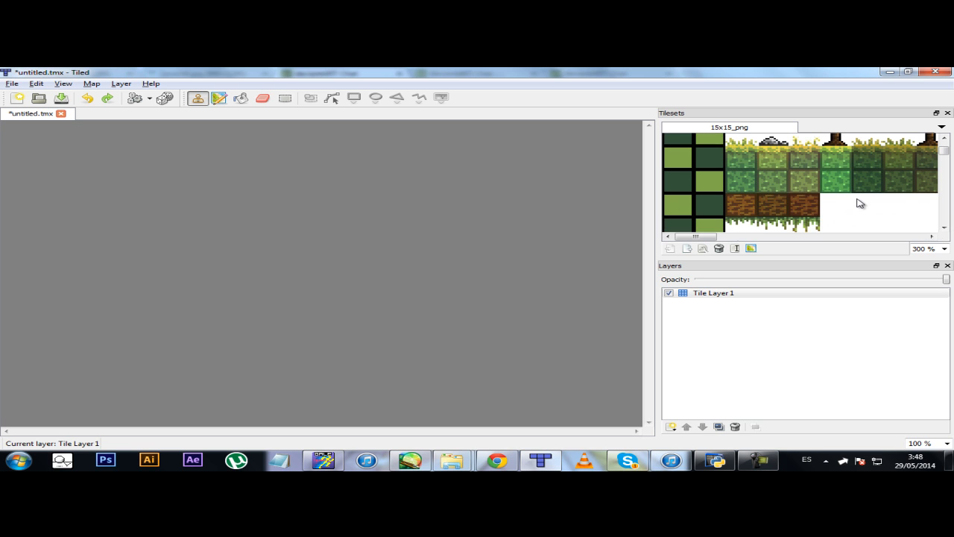
{"action": "left_click_drag", "start_coordinate": [709, 238], "coordinate": [717, 239]}
{"action": "left_click", "coordinate": [693, 186]}
{"action": "left_click", "coordinate": [719, 186]}
{"action": "left_click", "coordinate": [751, 185]}
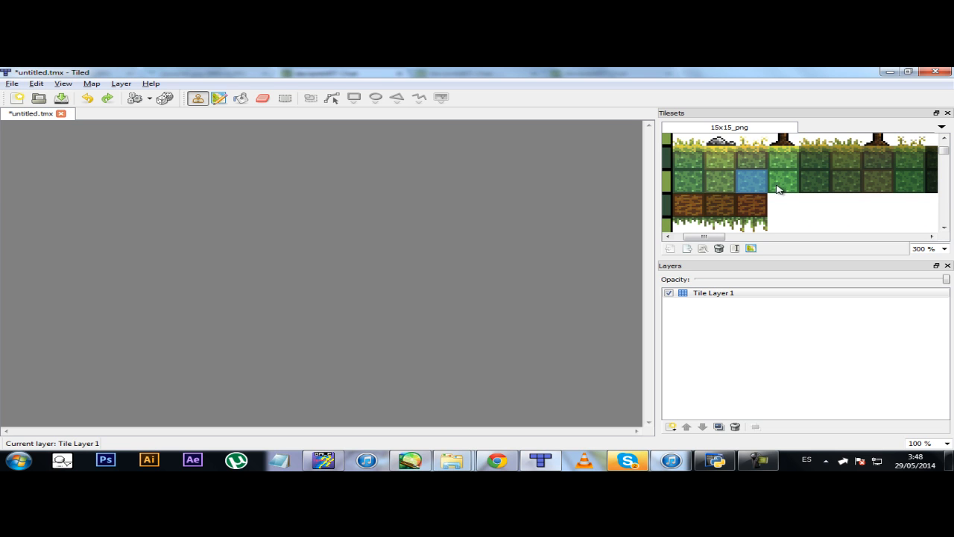
{"action": "left_click", "coordinate": [781, 185]}
{"action": "left_click", "coordinate": [722, 184]}
{"action": "left_click", "coordinate": [689, 184]}
{"action": "left_click", "coordinate": [727, 187]}
{"action": "left_click", "coordinate": [751, 182]}
{"action": "left_click", "coordinate": [782, 158]}
{"action": "left_click", "coordinate": [751, 159]}
{"action": "left_click", "coordinate": [719, 159]}
{"action": "left_click", "coordinate": [689, 158]}
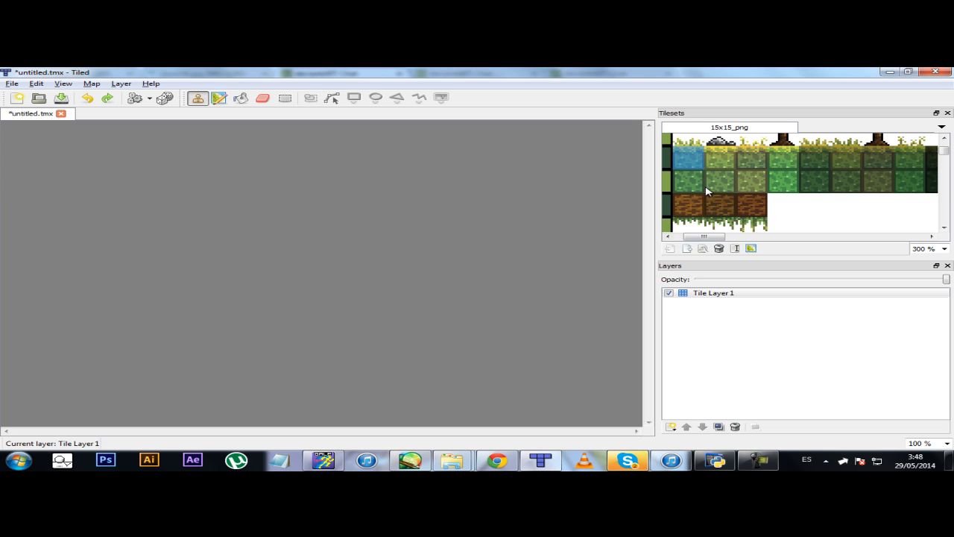
Paint an uneven hill terrain across the map with the plain green stone tile, closing the hole near its lower left edge
{"action": "left_click", "coordinate": [704, 187]}
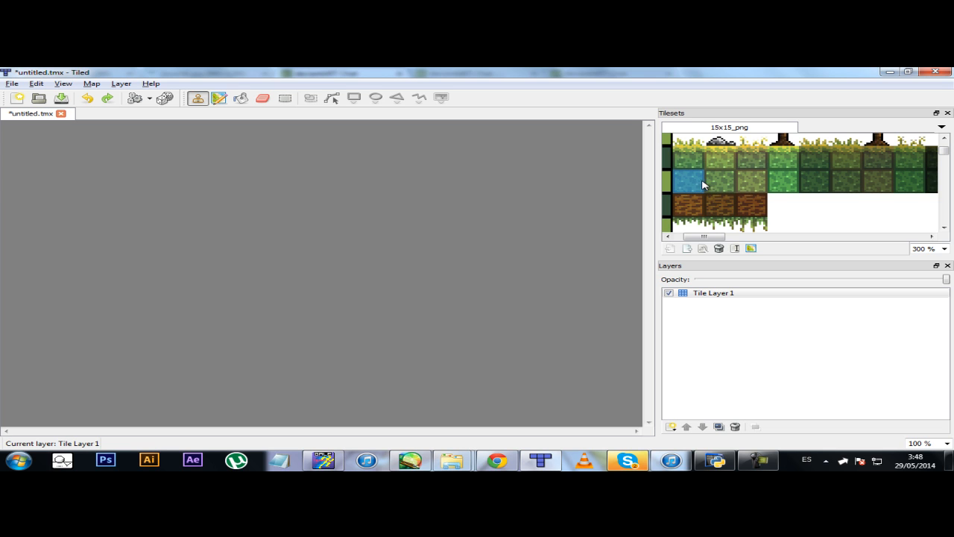
{"action": "mouse_move", "coordinate": [350, 258]}
{"action": "left_mouse_down"}
{"action": "mouse_move", "coordinate": [357, 247]}
{"action": "mouse_move", "coordinate": [285, 260]}
{"action": "mouse_move", "coordinate": [260, 249]}
{"action": "mouse_move", "coordinate": [380, 240]}
{"action": "mouse_move", "coordinate": [240, 277]}
{"action": "mouse_move", "coordinate": [384, 261]}
{"action": "mouse_move", "coordinate": [386, 277]}
{"action": "mouse_move", "coordinate": [395, 258]}
{"action": "mouse_move", "coordinate": [408, 268]}
{"action": "left_mouse_up"}
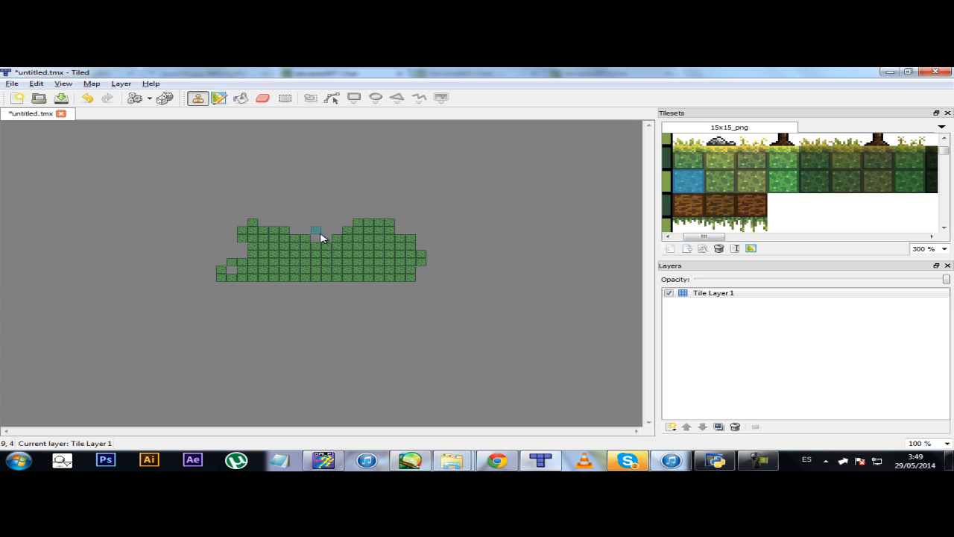
{"action": "scroll", "coordinate": [320, 237], "scroll_direction": "up", "scroll_amount": 2, "text": "ctrl"}
{"action": "scroll", "coordinate": [311, 181], "scroll_direction": "up", "scroll_amount": 1, "text": "ctrl"}
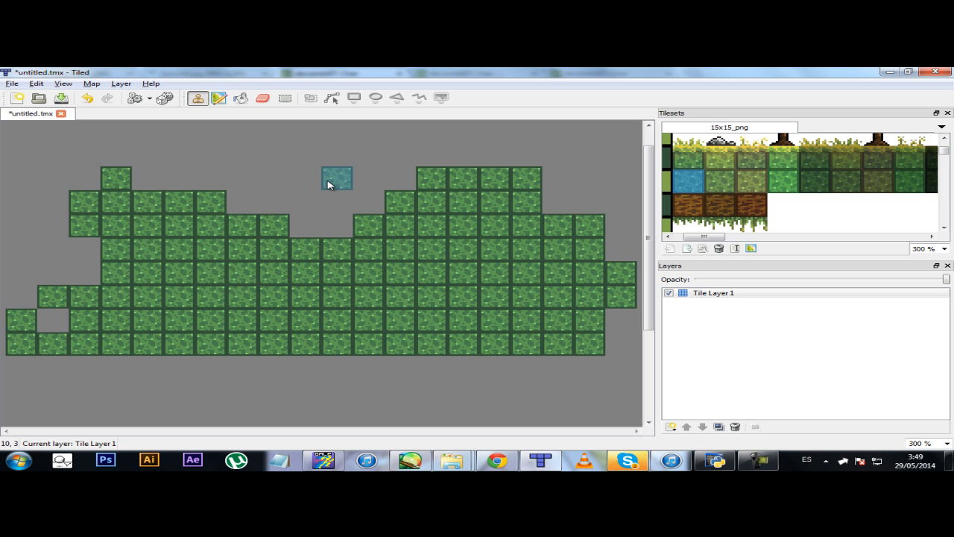
{"action": "scroll", "coordinate": [367, 258], "scroll_direction": "up", "scroll_amount": 1}
{"action": "scroll", "coordinate": [569, 216], "scroll_direction": "down", "scroll_amount": 2}
{"action": "scroll", "coordinate": [549, 281], "scroll_direction": "up", "scroll_amount": 2}
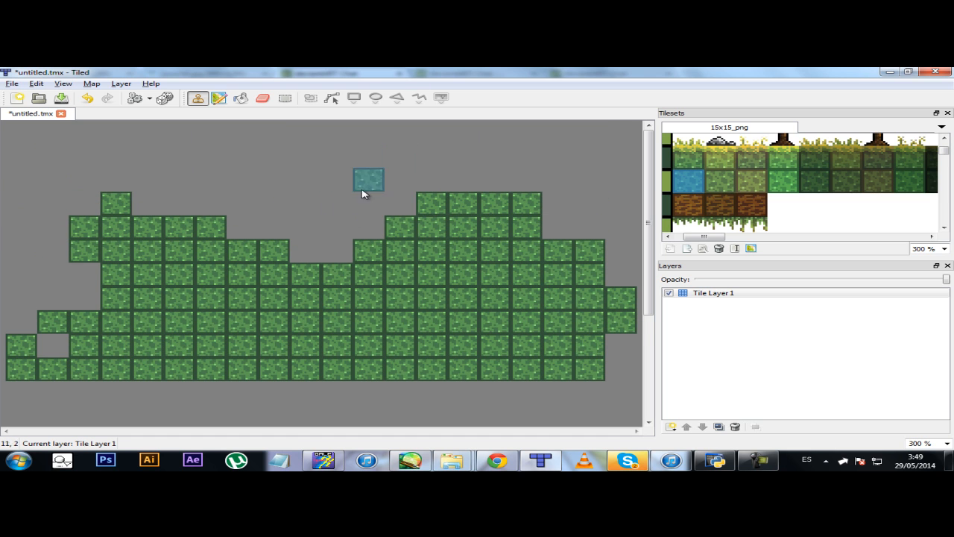
{"action": "left_click_drag", "start_coordinate": [63, 345], "coordinate": [77, 328]}
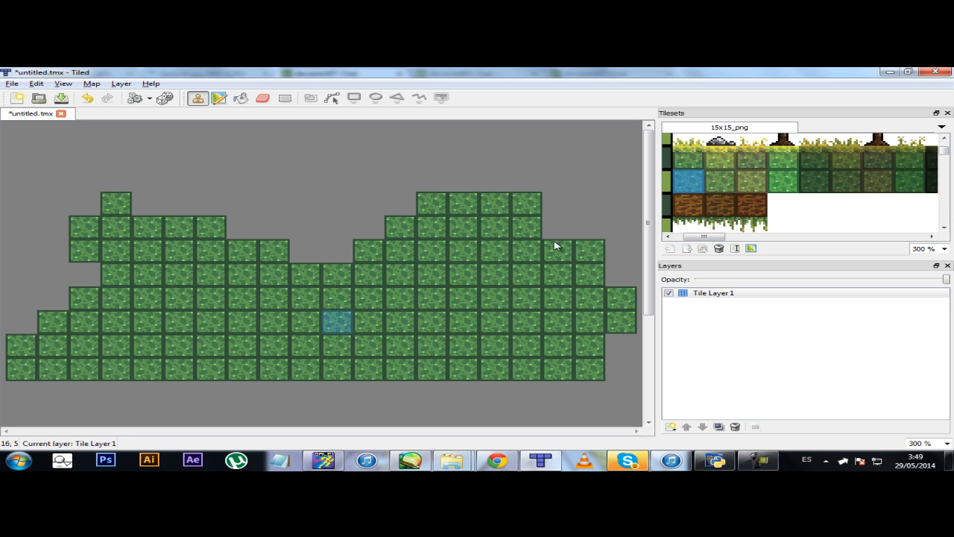
{"action": "left_click", "coordinate": [722, 182]}
{"action": "left_click", "coordinate": [755, 183]}
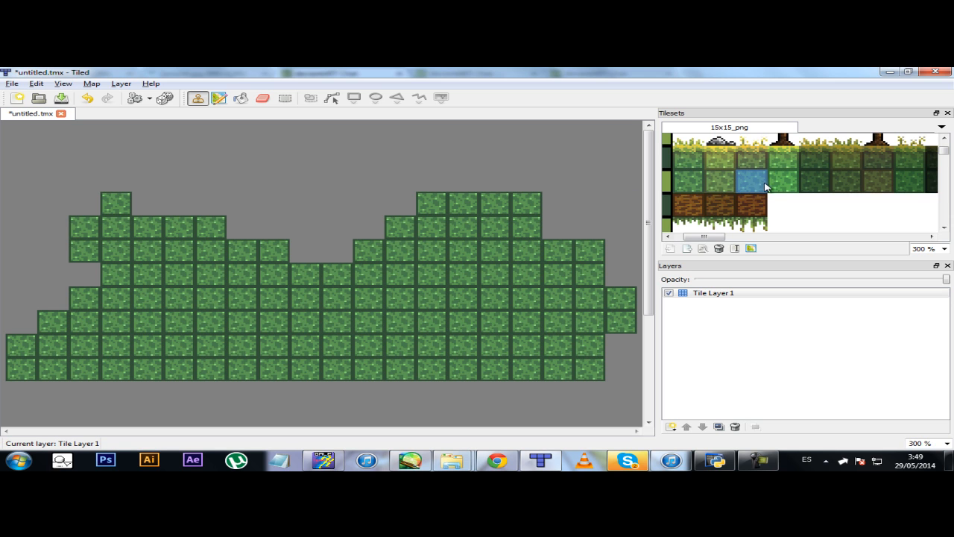
{"action": "left_click", "coordinate": [777, 185]}
{"action": "left_click", "coordinate": [751, 183]}
{"action": "left_click", "coordinate": [721, 183]}
{"action": "left_click", "coordinate": [692, 186]}
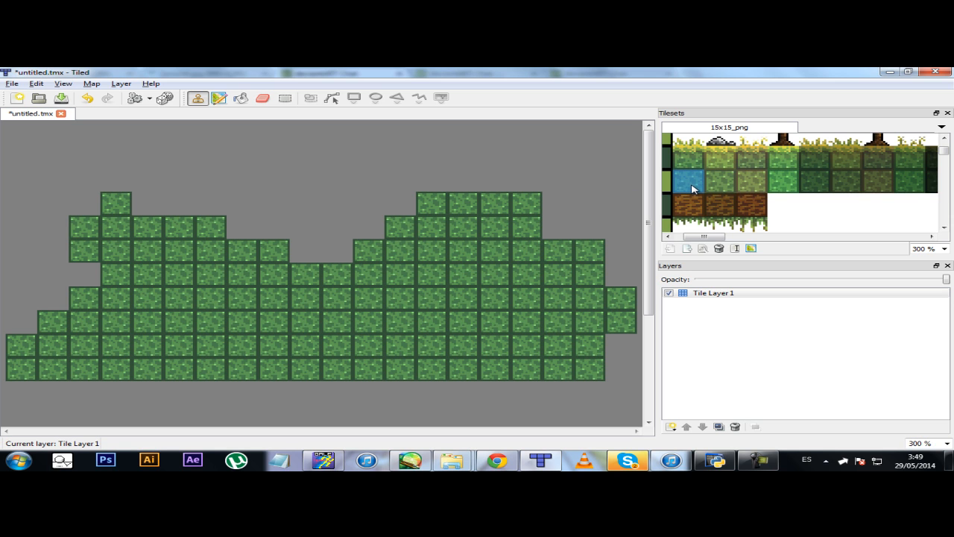
Cap the terrain's upper surfaces with the grass-topped green stone tile, from the right edge to the high ledge on the left
{"action": "left_click", "coordinate": [700, 162]}
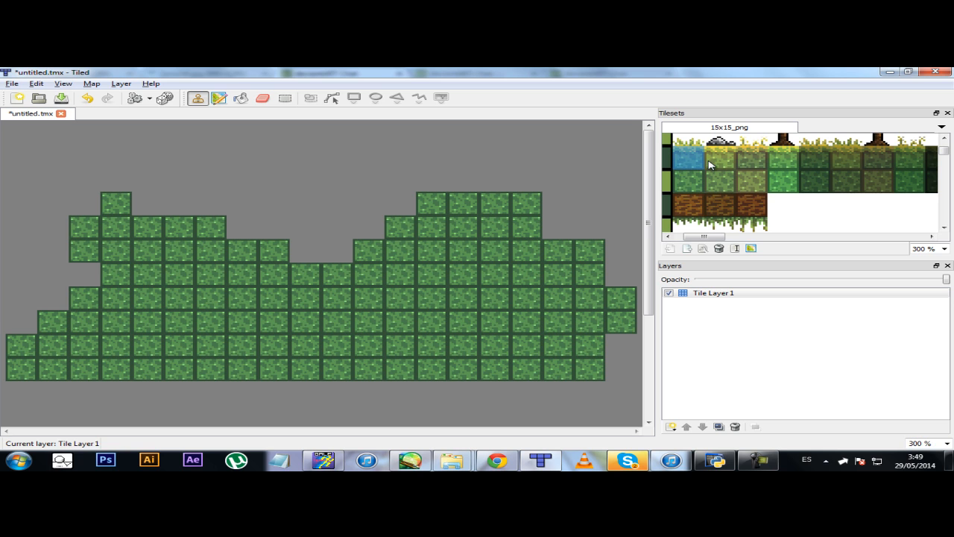
{"action": "left_click", "coordinate": [621, 275]}
{"action": "left_click", "coordinate": [589, 227]}
{"action": "left_click", "coordinate": [558, 227]}
{"action": "left_click_drag", "start_coordinate": [530, 184], "coordinate": [426, 186]}
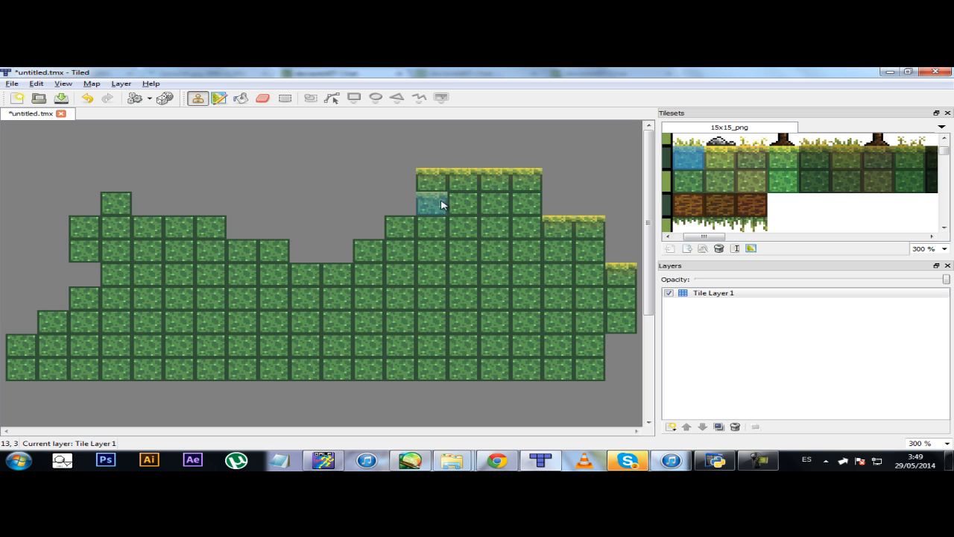
{"action": "left_click", "coordinate": [395, 207]}
{"action": "left_click", "coordinate": [369, 229]}
{"action": "left_click", "coordinate": [337, 251]}
{"action": "left_click", "coordinate": [305, 251]}
{"action": "left_click", "coordinate": [273, 228]}
{"action": "left_click", "coordinate": [238, 228]}
{"action": "left_click", "coordinate": [216, 207]}
{"action": "left_click", "coordinate": [167, 211]}
{"action": "left_click", "coordinate": [147, 205]}
{"action": "left_click", "coordinate": [115, 181]}
{"action": "left_click", "coordinate": [85, 204]}
{"action": "mouse_move", "coordinate": [179, 277]}
{"action": "left_mouse_down"}
{"action": "mouse_move", "coordinate": [304, 302]}
{"action": "mouse_move", "coordinate": [380, 348]}
{"action": "mouse_move", "coordinate": [415, 330]}
{"action": "mouse_move", "coordinate": [464, 277]}
{"action": "mouse_move", "coordinate": [477, 305]}
{"action": "mouse_move", "coordinate": [509, 274]}
{"action": "mouse_move", "coordinate": [511, 234]}
{"action": "mouse_move", "coordinate": [290, 351]}
{"action": "mouse_move", "coordinate": [320, 323]}
{"action": "mouse_move", "coordinate": [381, 304]}
{"action": "left_mouse_up"}
{"action": "key", "text": "ctrl+z"}
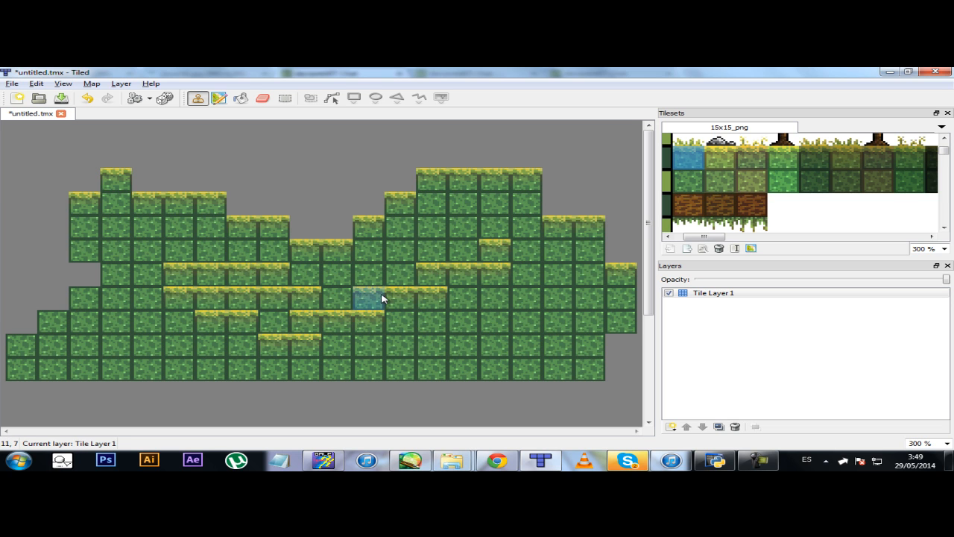
{"action": "key", "text": "ctrl+z"}
{"action": "mouse_move", "coordinate": [213, 366]}
{"action": "left_mouse_down"}
{"action": "mouse_move", "coordinate": [452, 352]}
{"action": "mouse_move", "coordinate": [456, 335]}
{"action": "left_mouse_up"}
{"action": "key", "text": "ctrl+z"}
{"action": "left_click_drag", "start_coordinate": [447, 385], "coordinate": [252, 422]}
{"action": "key", "text": "ctrl+z"}
{"action": "left_click", "coordinate": [81, 276]}
{"action": "key", "text": "ctrl+z"}
Fill the gap at the terrain's left side with plain green stone and cap the two lowest left ledges with grass-topped blocks
{"action": "right_click", "coordinate": [90, 297]}
{"action": "left_click", "coordinate": [90, 279]}
{"action": "right_click", "coordinate": [84, 202]}
{"action": "left_click", "coordinate": [52, 298]}
{"action": "left_click", "coordinate": [33, 325]}
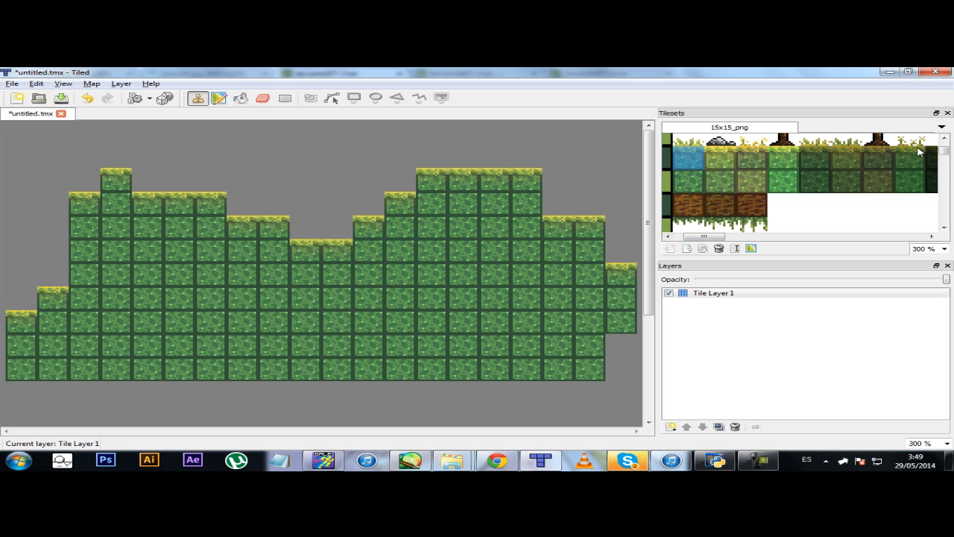
Place grass tuft tiles above the right plateau, the ledges beside it and the central dip
{"action": "scroll", "coordinate": [924, 172], "scroll_direction": "up", "scroll_amount": 3}
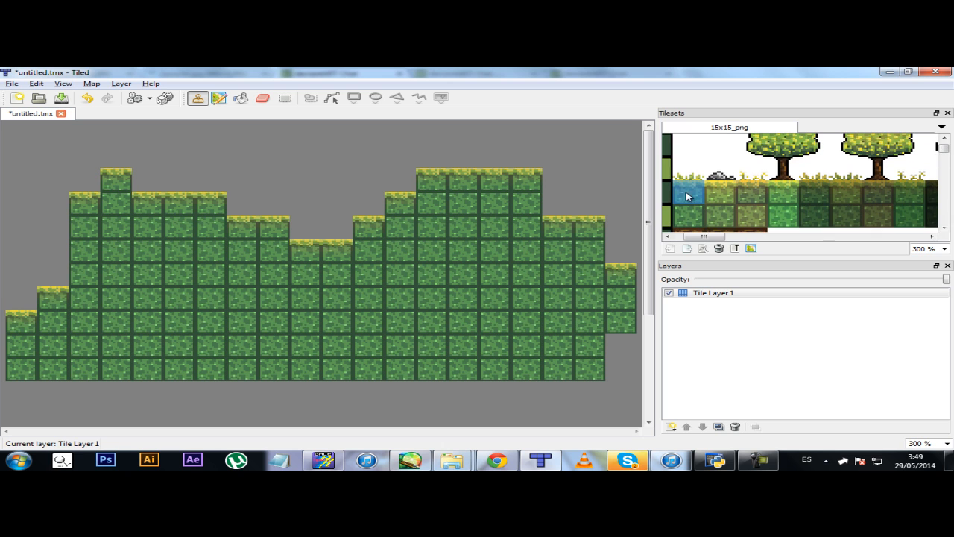
{"action": "left_click", "coordinate": [724, 178]}
{"action": "left_click", "coordinate": [744, 176]}
{"action": "left_click", "coordinate": [695, 173]}
{"action": "left_click", "coordinate": [559, 208]}
{"action": "left_click", "coordinate": [586, 208]}
{"action": "mouse_move", "coordinate": [530, 179]}
{"action": "left_mouse_down"}
{"action": "mouse_move", "coordinate": [447, 165]}
{"action": "mouse_move", "coordinate": [315, 221]}
{"action": "mouse_move", "coordinate": [328, 227]}
{"action": "left_mouse_up"}
Place two rock pile tiles on the ledge just left of the central dip
{"action": "left_click", "coordinate": [720, 171]}
{"action": "left_click", "coordinate": [275, 210]}
{"action": "left_click", "coordinate": [243, 211]}
Place flowering grass tiles on the three-block upper left ledge, the two lowest left ledges and the far right ledge
{"action": "left_click", "coordinate": [751, 168]}
{"action": "left_click", "coordinate": [211, 188]}
{"action": "left_click", "coordinate": [150, 187]}
{"action": "left_click", "coordinate": [181, 186]}
{"action": "left_click", "coordinate": [52, 281]}
{"action": "left_click", "coordinate": [21, 304]}
{"action": "left_click", "coordinate": [609, 249]}
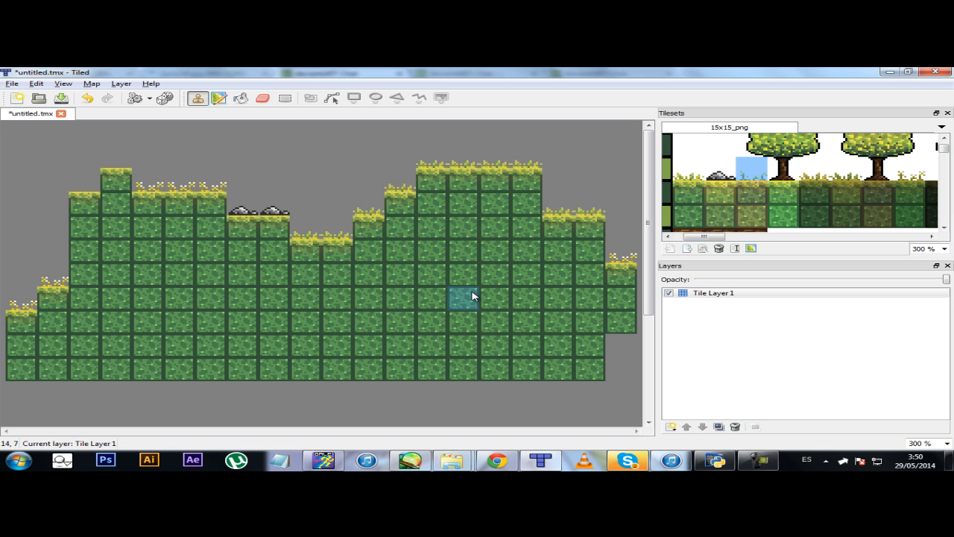
{"action": "left_click_drag", "start_coordinate": [313, 160], "coordinate": [339, 160]}
{"action": "key", "text": "ctrl+z"}
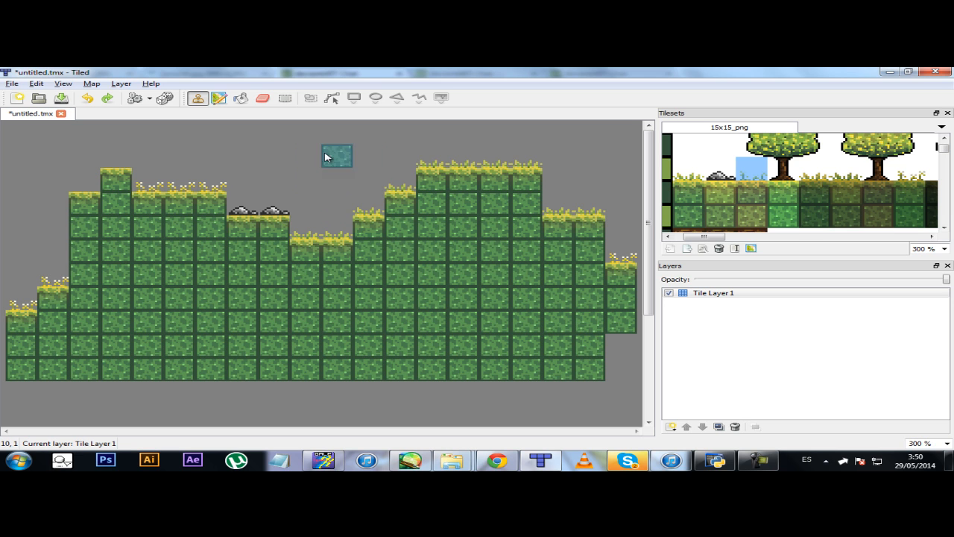
{"action": "left_click", "coordinate": [309, 182]}
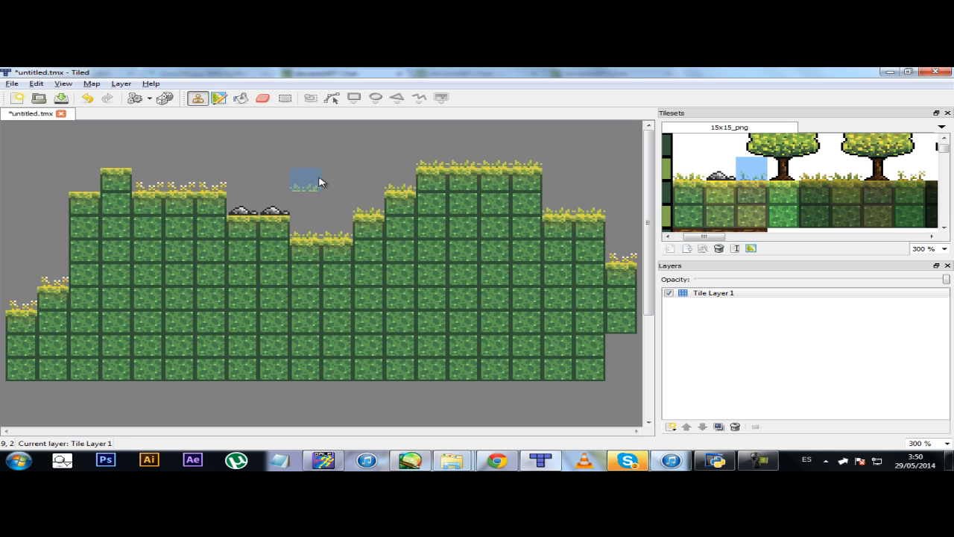
{"action": "key", "text": "ctrl+z"}
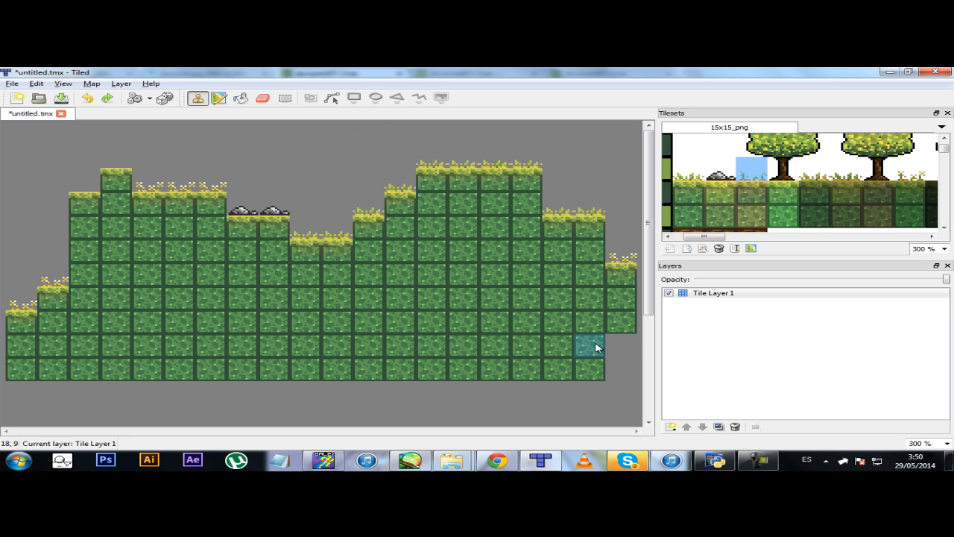
Fill the empty cells at the terrain's lower right corner with plain green stone
{"action": "left_click_drag", "start_coordinate": [588, 347], "coordinate": [618, 368]}
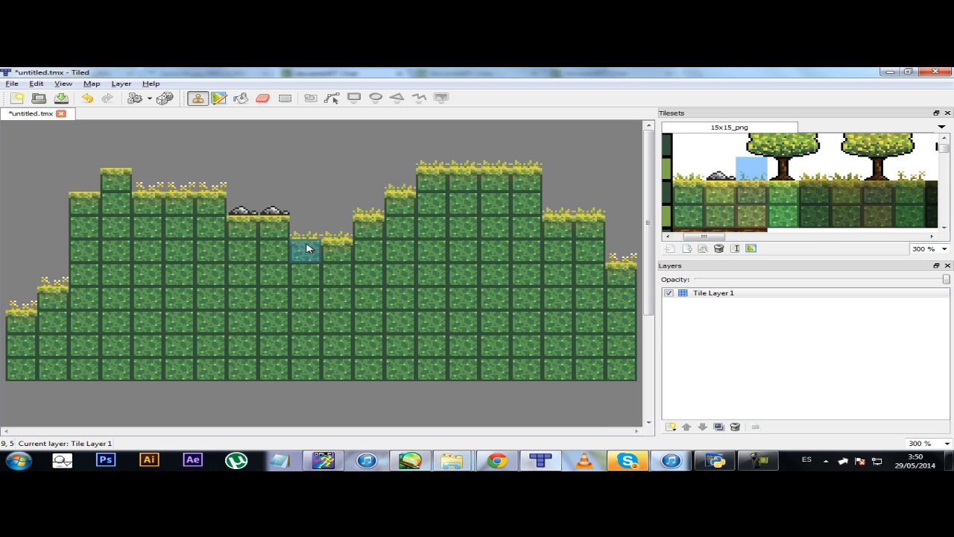
{"action": "scroll", "coordinate": [228, 209], "scroll_direction": "down", "scroll_amount": 3, "text": "ctrl"}
{"action": "scroll", "coordinate": [330, 174], "scroll_direction": "up", "scroll_amount": 2, "text": "ctrl"}
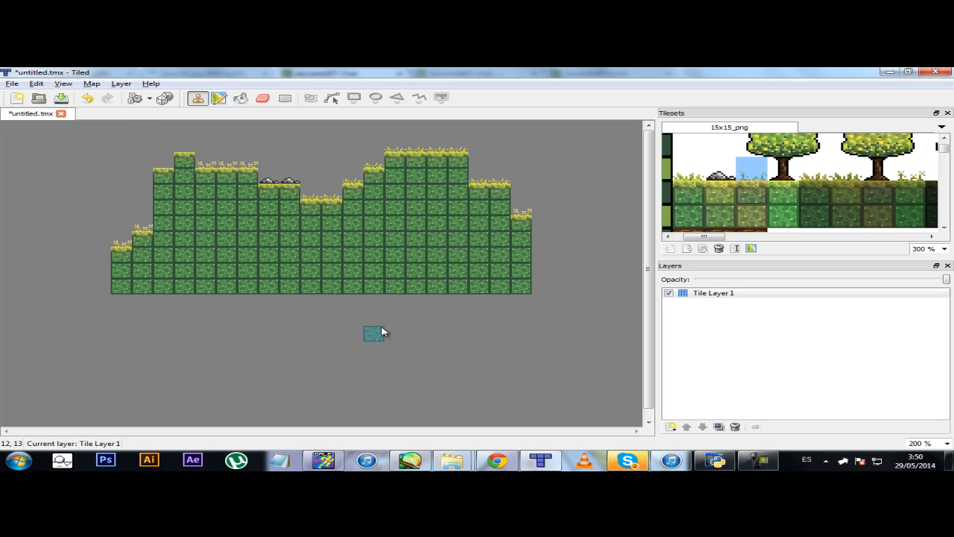
Set the map's background color to black in the map properties
{"action": "left_click", "coordinate": [91, 84]}
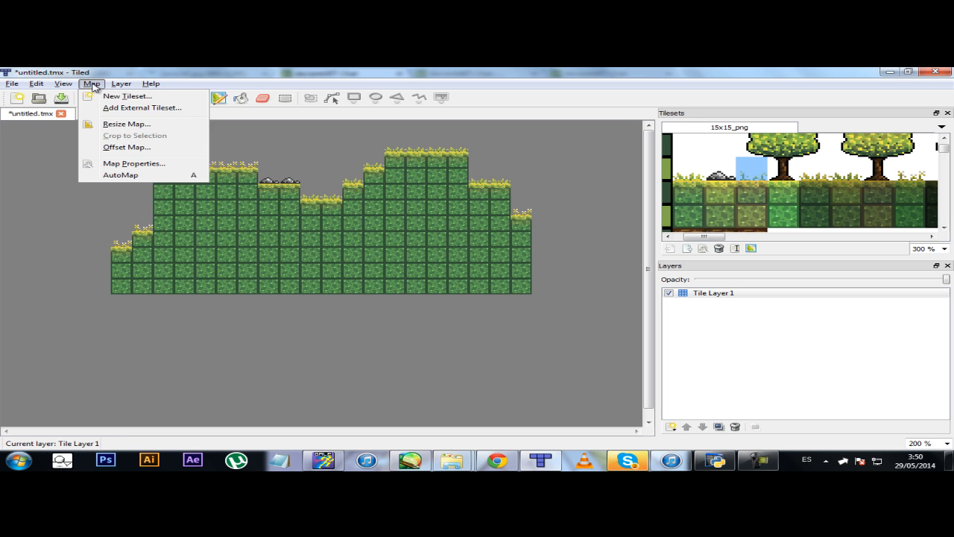
{"action": "left_click", "coordinate": [147, 165]}
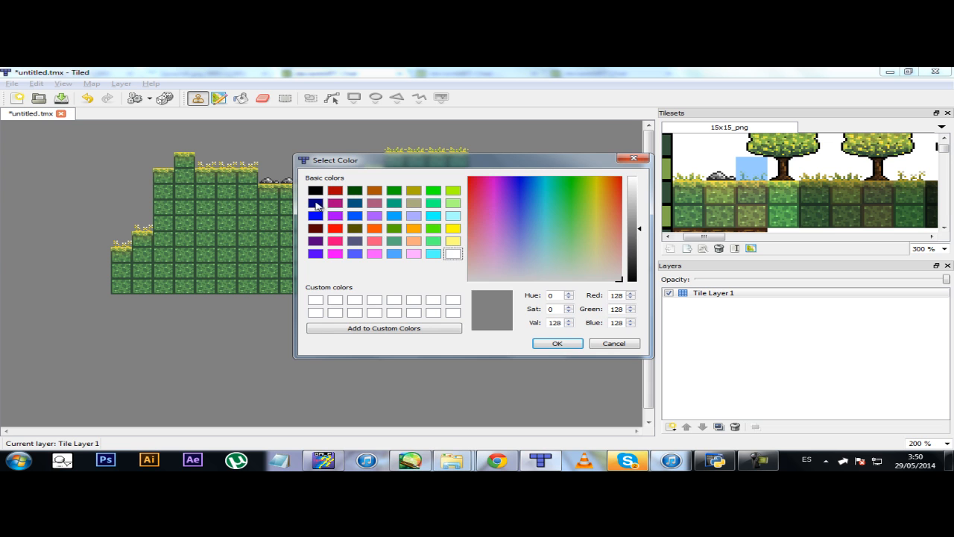
{"action": "left_click", "coordinate": [316, 190]}
{"action": "left_click", "coordinate": [556, 343]}
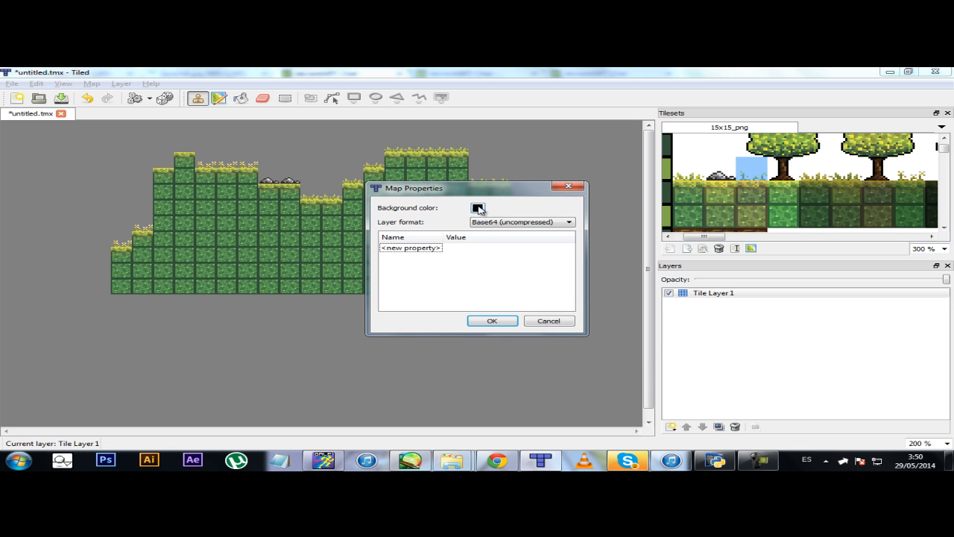
{"action": "left_click", "coordinate": [478, 208]}
{"action": "left_click", "coordinate": [557, 343]}
{"action": "left_click", "coordinate": [499, 321]}
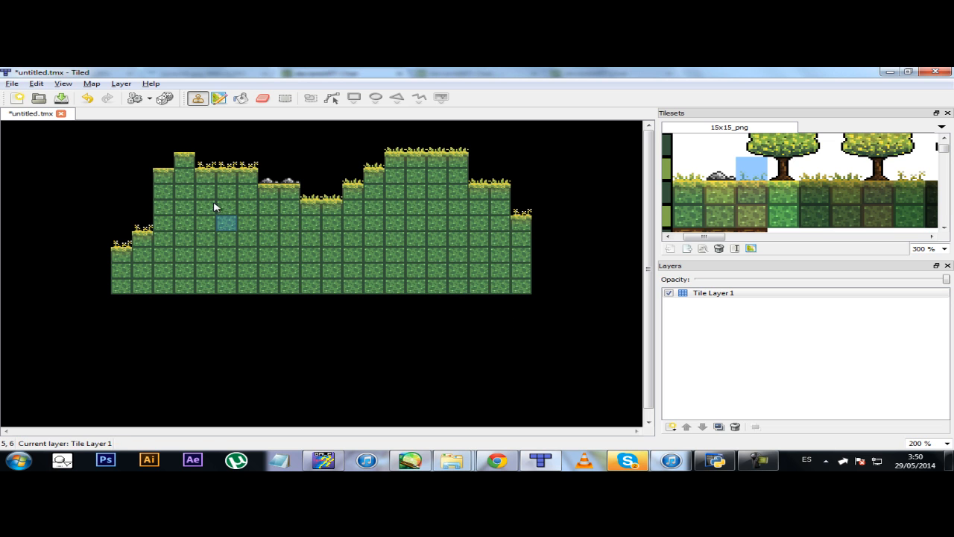
Change the map's background color to white
{"action": "left_click", "coordinate": [91, 84]}
{"action": "left_click", "coordinate": [126, 164]}
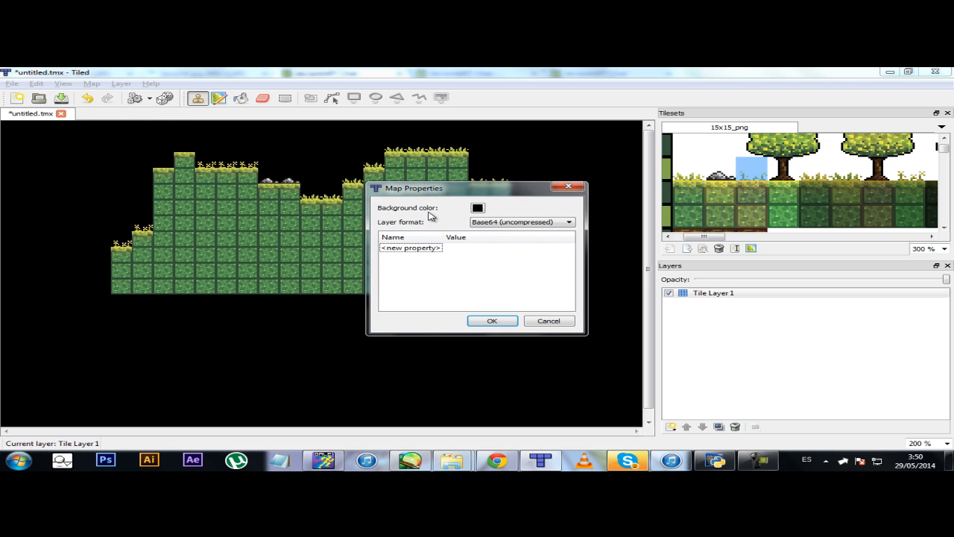
{"action": "left_click", "coordinate": [478, 208]}
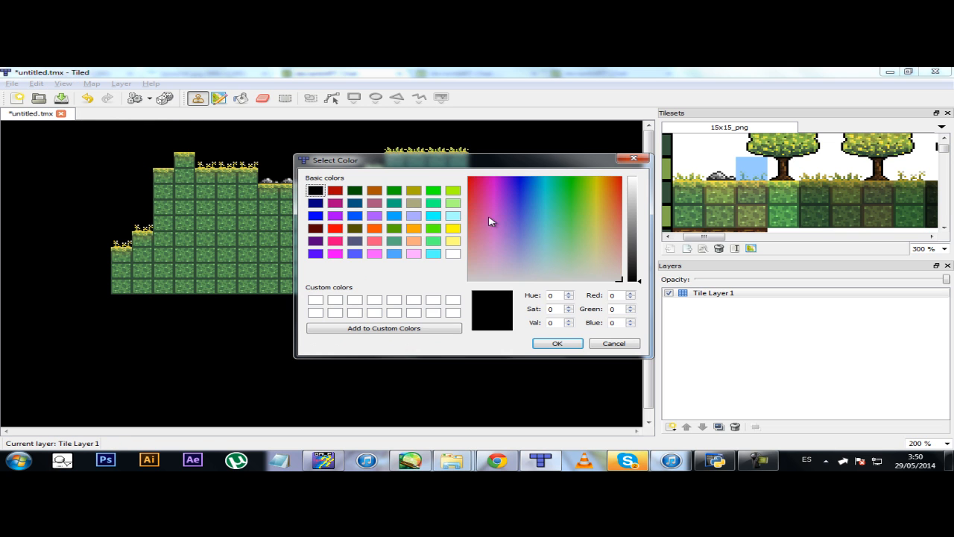
{"action": "left_click", "coordinate": [453, 253]}
{"action": "left_click", "coordinate": [558, 343]}
{"action": "left_click", "coordinate": [492, 321]}
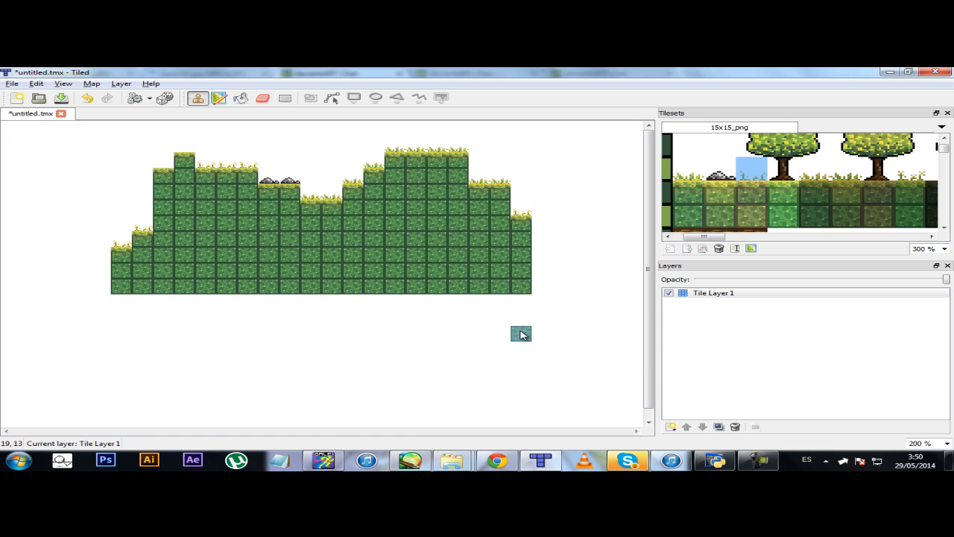
Switch the map's background color back to black
{"action": "left_click", "coordinate": [91, 83]}
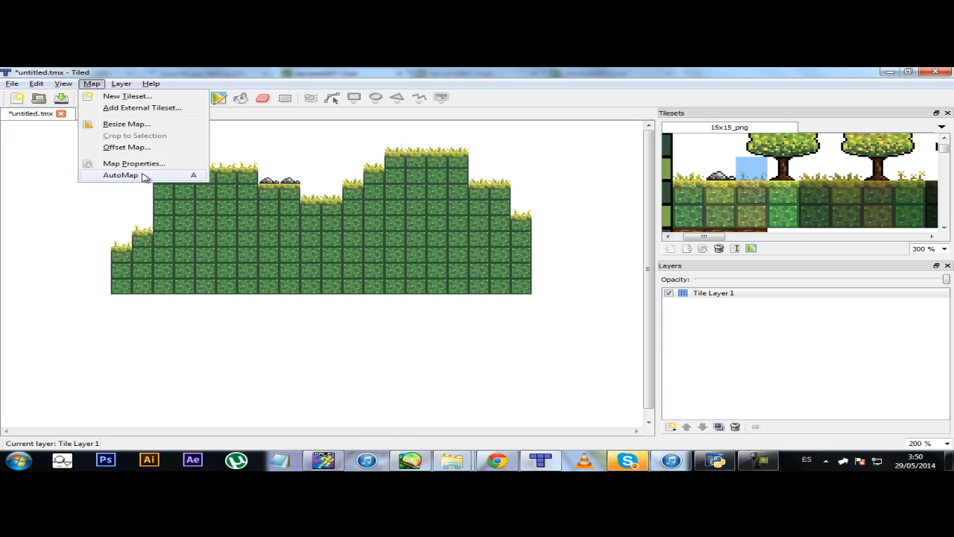
{"action": "left_click", "coordinate": [127, 164]}
{"action": "left_click", "coordinate": [478, 209]}
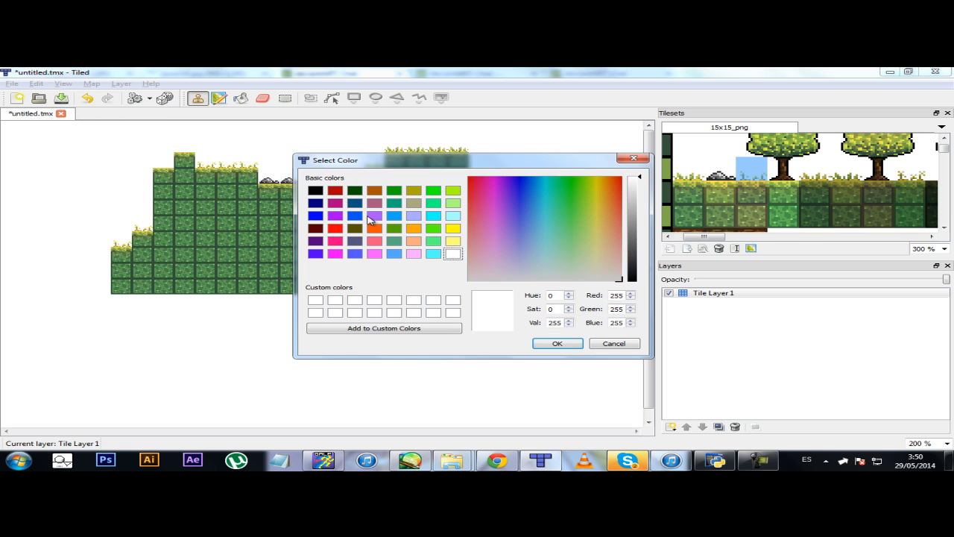
{"action": "left_click", "coordinate": [314, 190]}
{"action": "left_click", "coordinate": [588, 345]}
{"action": "left_click", "coordinate": [492, 320]}
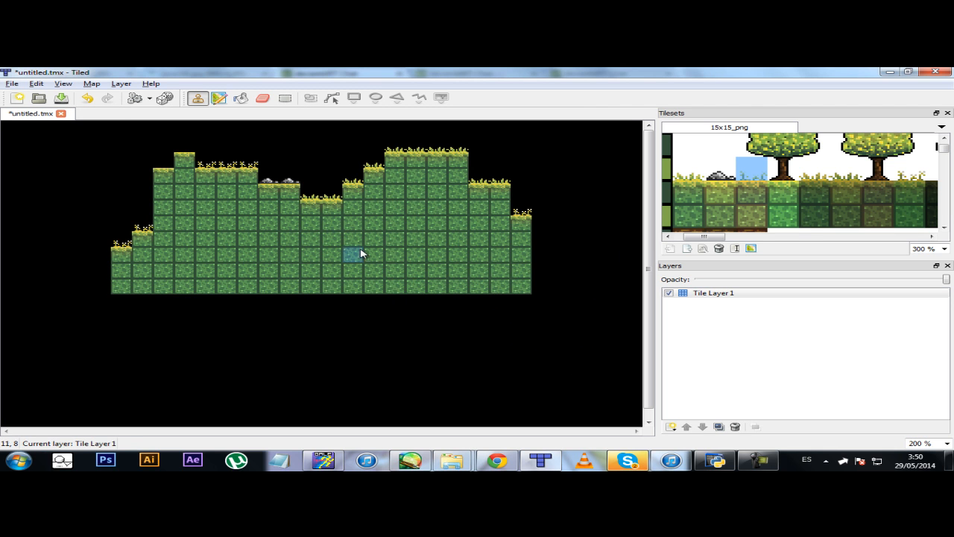
{"action": "scroll", "coordinate": [362, 253], "scroll_direction": "down", "scroll_amount": 3, "text": "ctrl"}
{"action": "scroll", "coordinate": [368, 227], "scroll_direction": "up", "scroll_amount": 3, "text": "ctrl"}
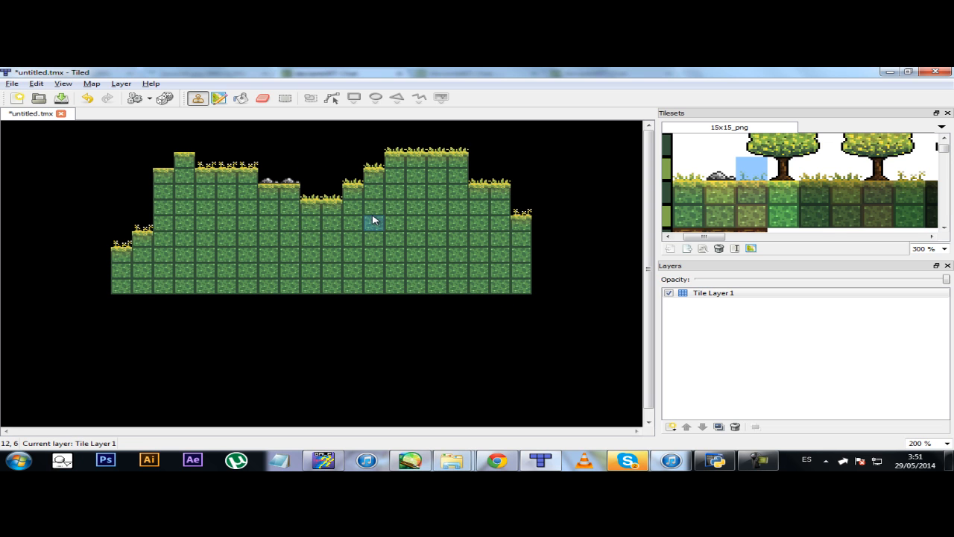
{"action": "scroll", "coordinate": [814, 144], "scroll_direction": "down", "scroll_amount": 2, "text": "ctrl"}
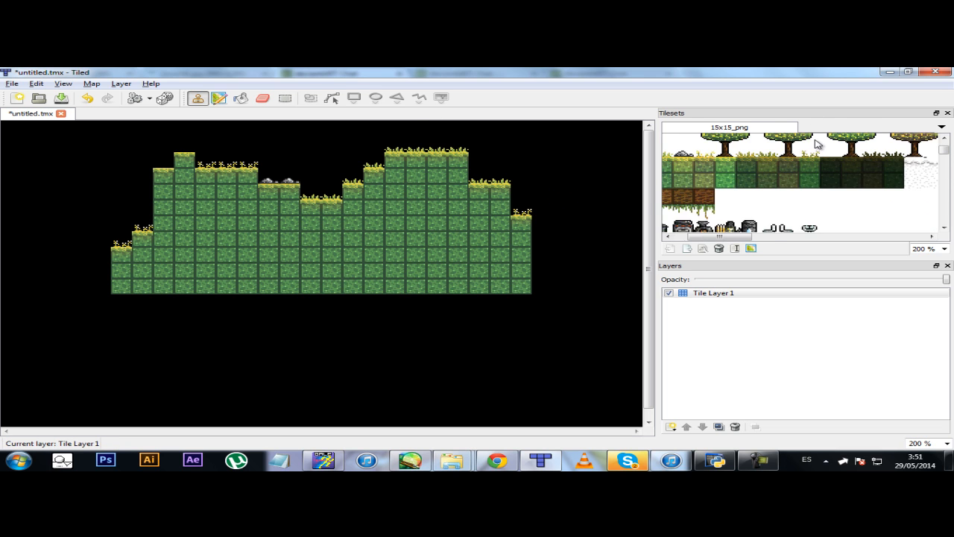
{"action": "scroll", "coordinate": [791, 158], "scroll_direction": "up", "scroll_amount": 1}
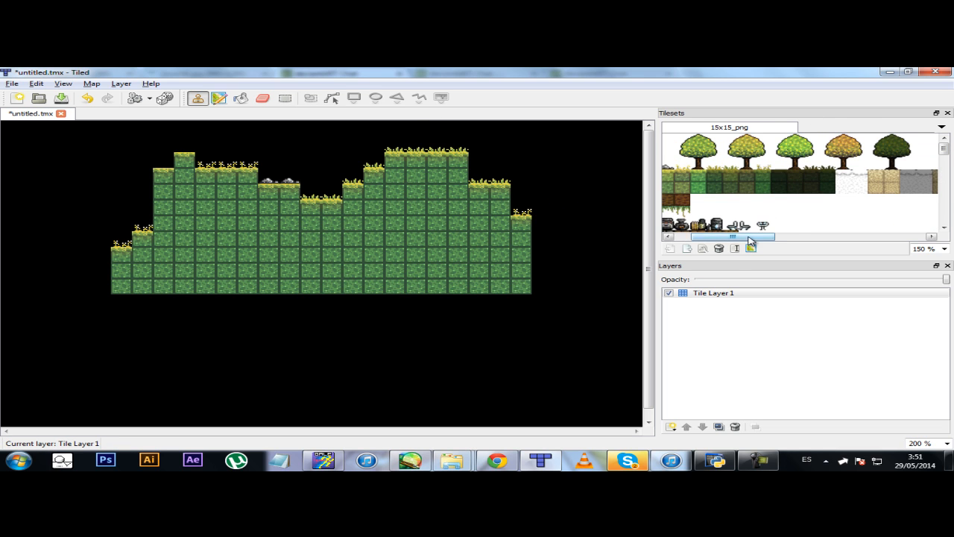
{"action": "left_click_drag", "start_coordinate": [704, 237], "coordinate": [687, 237]}
{"action": "left_click_drag", "start_coordinate": [944, 147], "coordinate": [930, 164]}
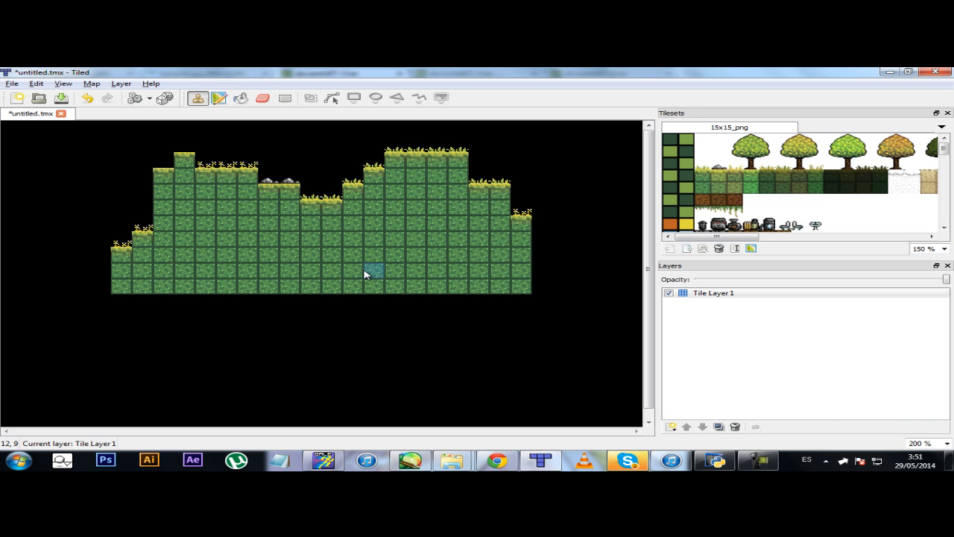
Erase all tiles from the map
{"action": "key", "text": "ctrl+a"}
{"action": "key", "text": "Delete"}
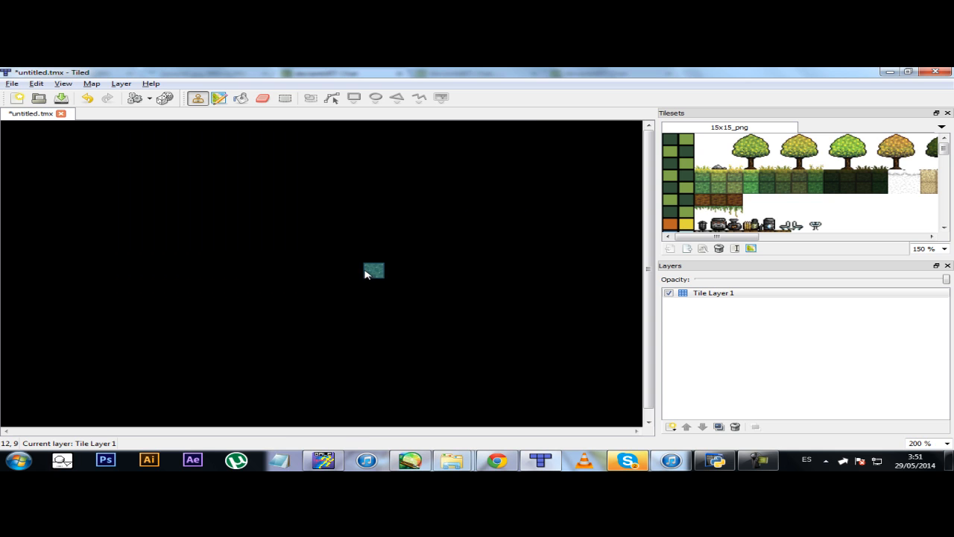
Scribble plain green stone across the empty map to find its edges, and undo the strokes
{"action": "scroll", "coordinate": [407, 305], "scroll_direction": "down", "scroll_amount": 3, "text": "ctrl"}
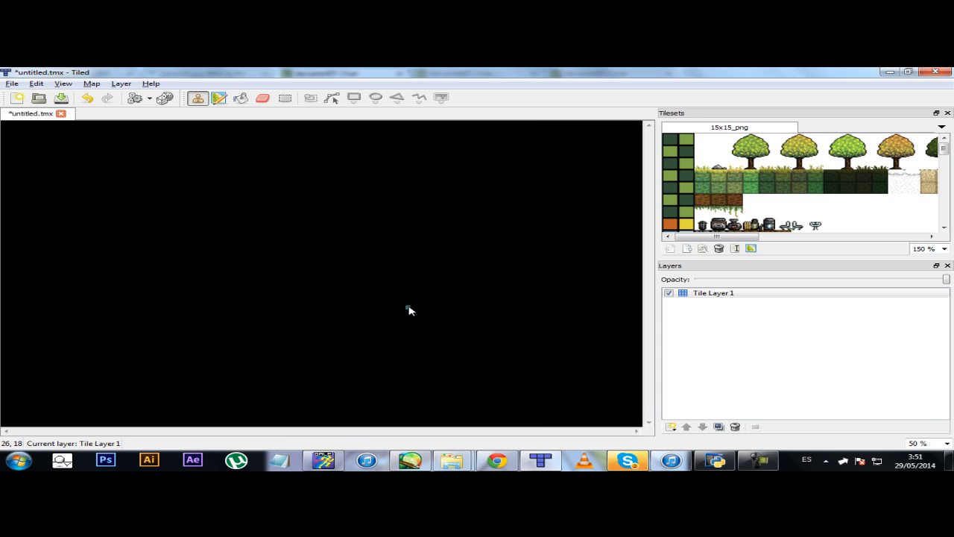
{"action": "left_click", "coordinate": [271, 311]}
{"action": "mouse_move", "coordinate": [308, 236]}
{"action": "left_mouse_down"}
{"action": "mouse_move", "coordinate": [292, 296]}
{"action": "mouse_move", "coordinate": [238, 279]}
{"action": "mouse_move", "coordinate": [266, 255]}
{"action": "mouse_move", "coordinate": [318, 304]}
{"action": "mouse_move", "coordinate": [351, 313]}
{"action": "mouse_move", "coordinate": [278, 313]}
{"action": "mouse_move", "coordinate": [285, 323]}
{"action": "mouse_move", "coordinate": [323, 313]}
{"action": "mouse_move", "coordinate": [370, 255]}
{"action": "mouse_move", "coordinate": [365, 234]}
{"action": "mouse_move", "coordinate": [279, 238]}
{"action": "mouse_move", "coordinate": [275, 304]}
{"action": "left_mouse_up"}
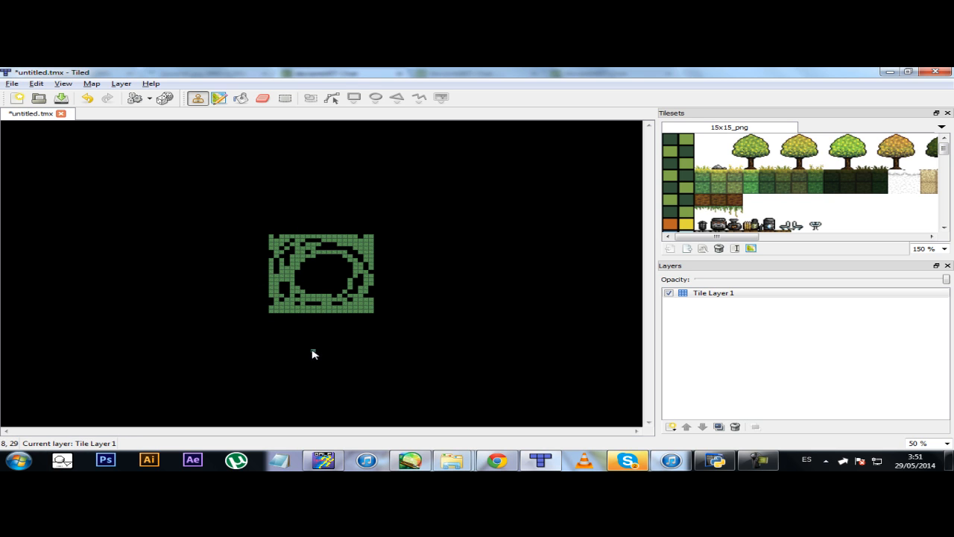
{"action": "key", "text": "ctrl+z"}
Paint the three bottom rows of the map with plain green stone across the full map width
{"action": "mouse_move", "coordinate": [280, 317]}
{"action": "left_mouse_down"}
{"action": "mouse_move", "coordinate": [363, 315]}
{"action": "mouse_move", "coordinate": [303, 318]}
{"action": "left_mouse_up"}
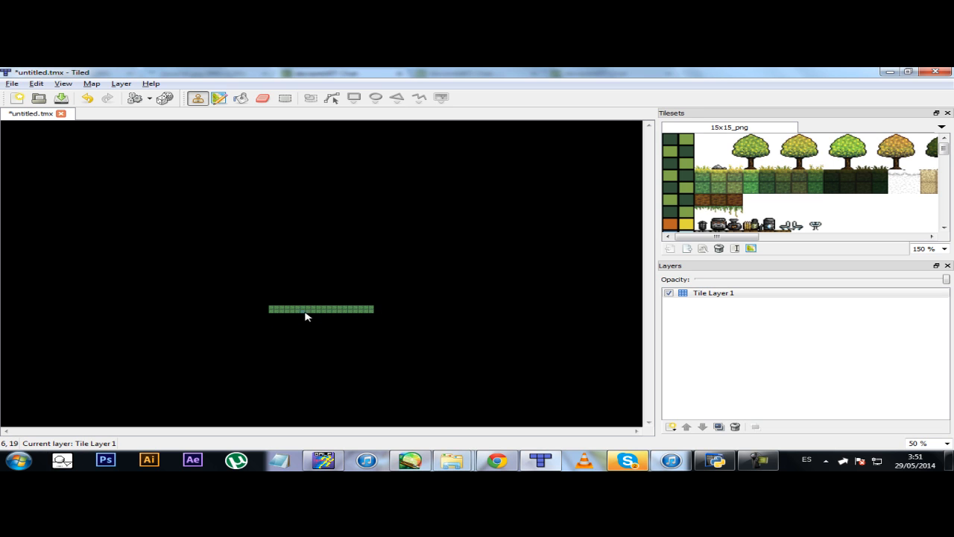
{"action": "scroll", "coordinate": [245, 288], "scroll_direction": "up", "scroll_amount": 4, "text": "ctrl"}
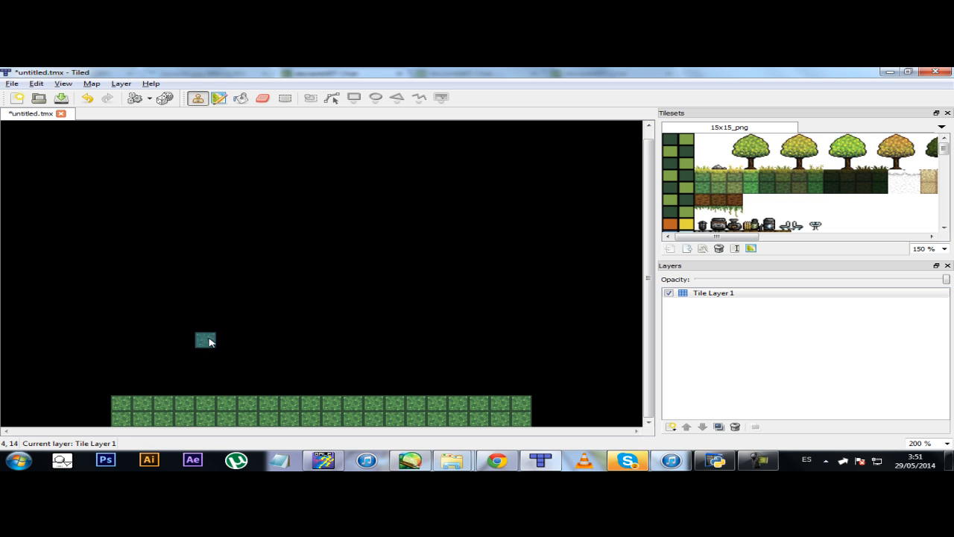
{"action": "left_click_drag", "start_coordinate": [122, 390], "coordinate": [521, 395]}
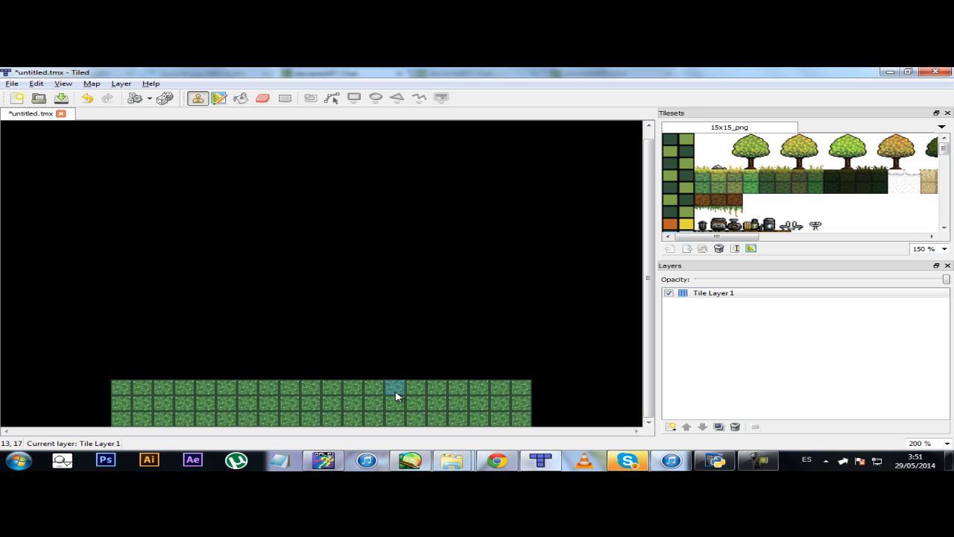
Cap the stone rows with a full row of grass-topped blocks and place a full row of grass tufts above it
{"action": "left_click", "coordinate": [703, 181]}
{"action": "left_click_drag", "start_coordinate": [122, 372], "coordinate": [525, 377]}
{"action": "left_click", "coordinate": [702, 163]}
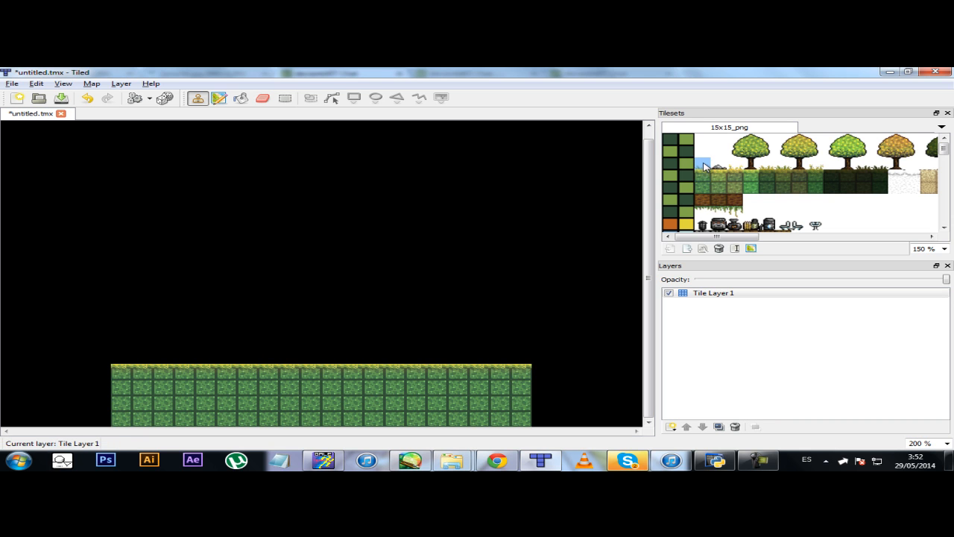
{"action": "left_click_drag", "start_coordinate": [142, 356], "coordinate": [494, 359]}
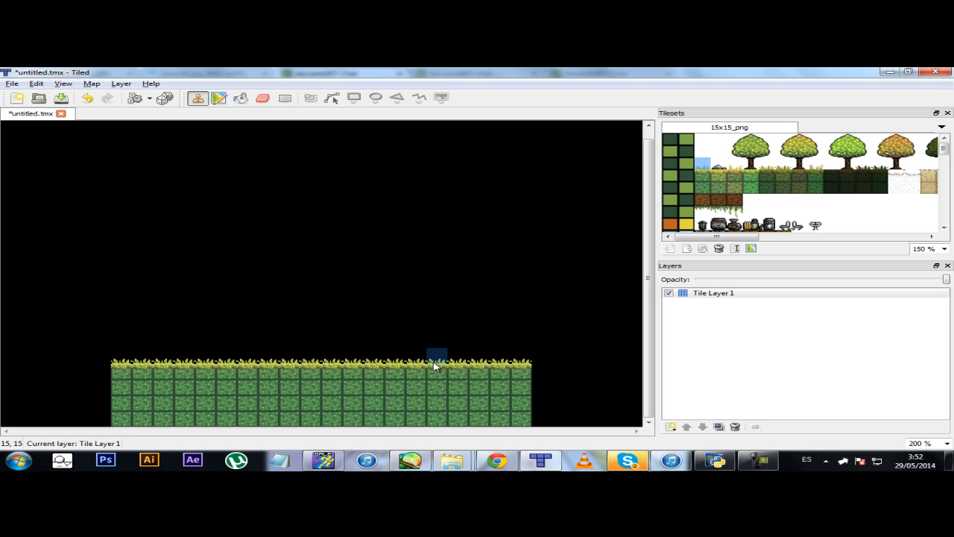
Rename the layer Tile Layer 1 as "terrain"
{"action": "left_click", "coordinate": [694, 295]}
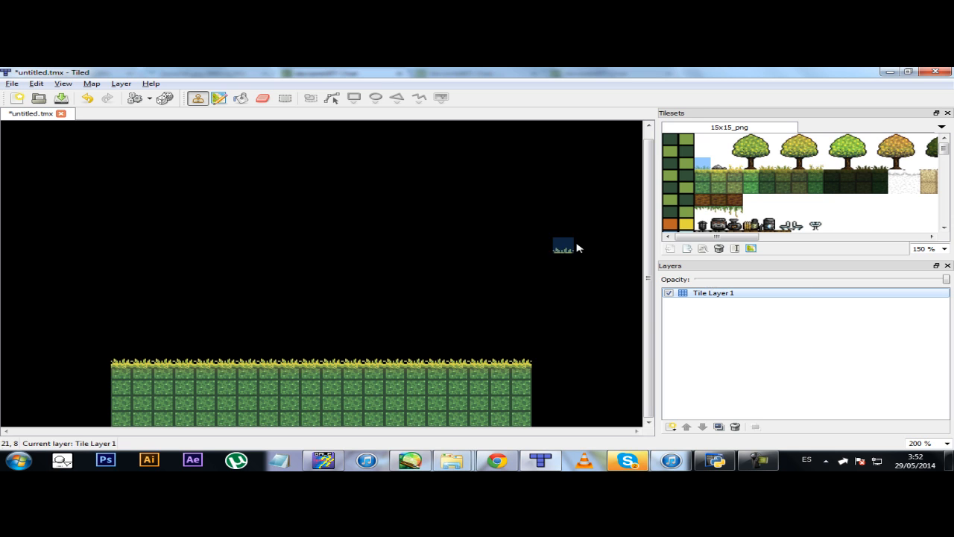
{"action": "double_click", "coordinate": [715, 294]}
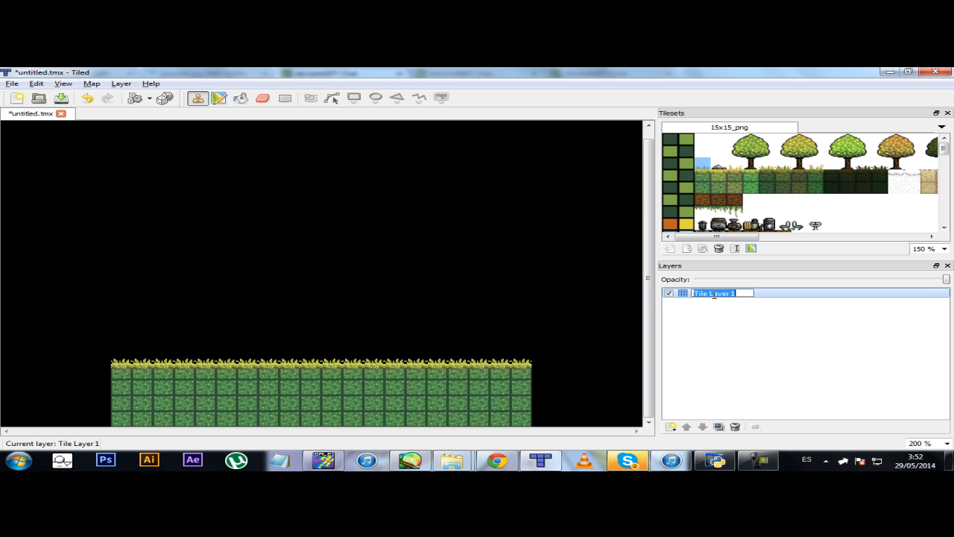
{"action": "type", "text": "ter"}
{"action": "key", "text": "Return"}
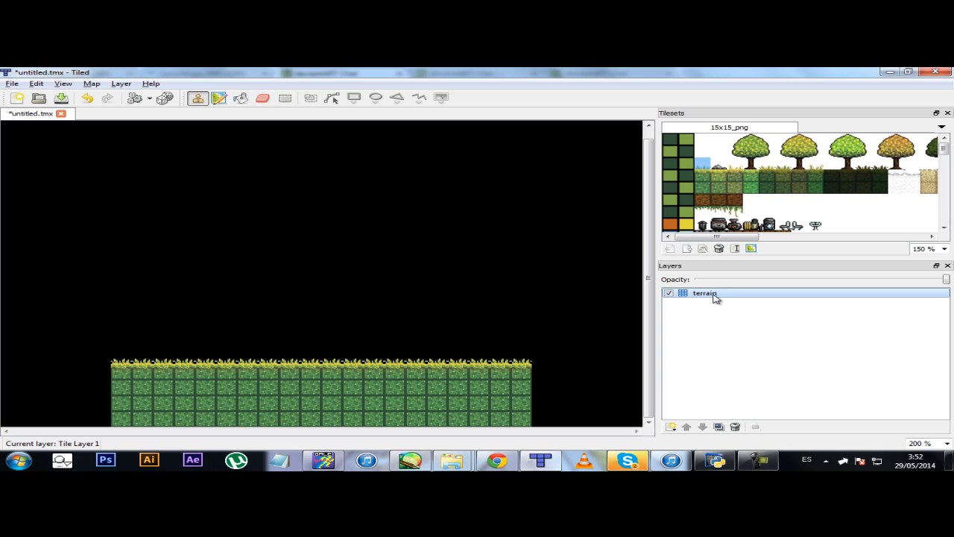
{"action": "left_click", "coordinate": [671, 427]}
{"action": "left_click", "coordinate": [704, 391]}
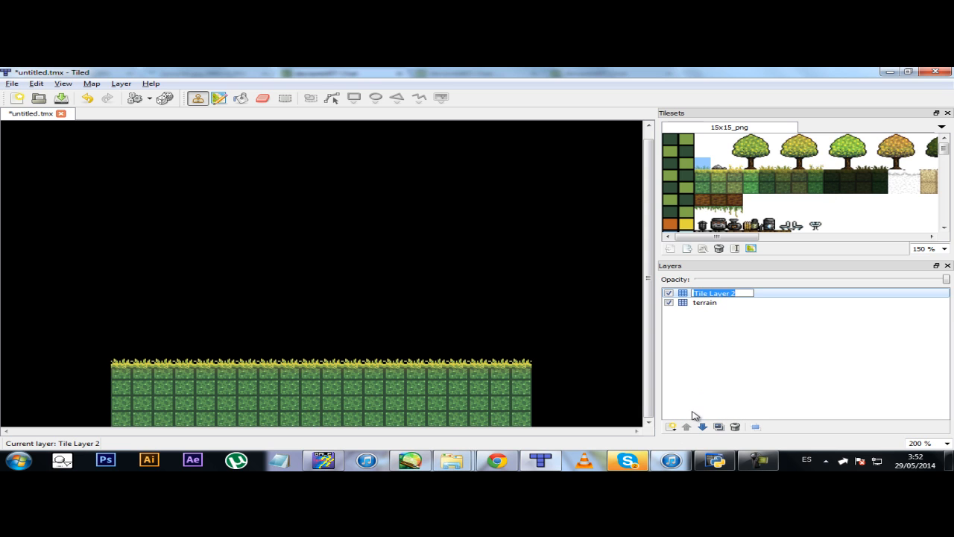
{"action": "left_click", "coordinate": [747, 322]}
{"action": "key", "text": "Delete"}
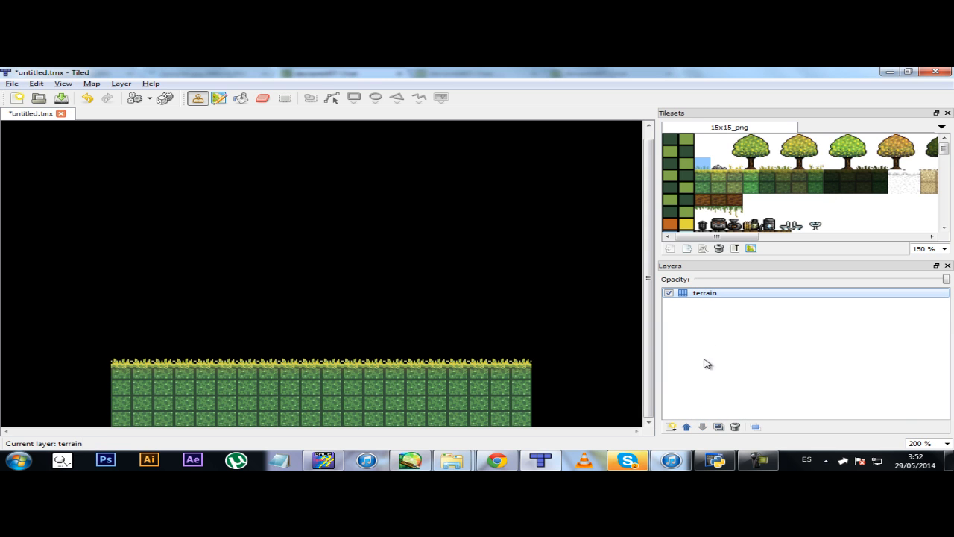
Add a new tile layer above terrain and name it "objects 1"
{"action": "left_click", "coordinate": [671, 427]}
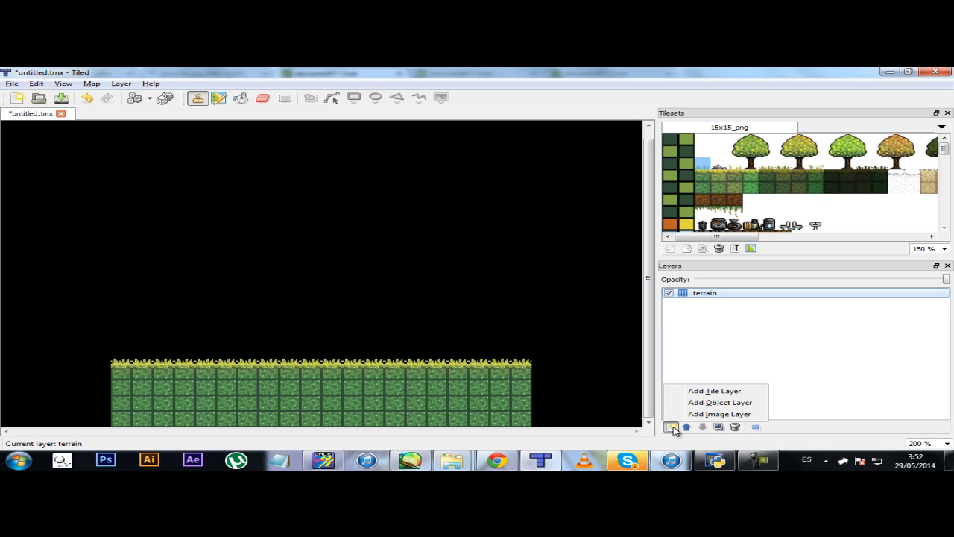
{"action": "left_click", "coordinate": [714, 391]}
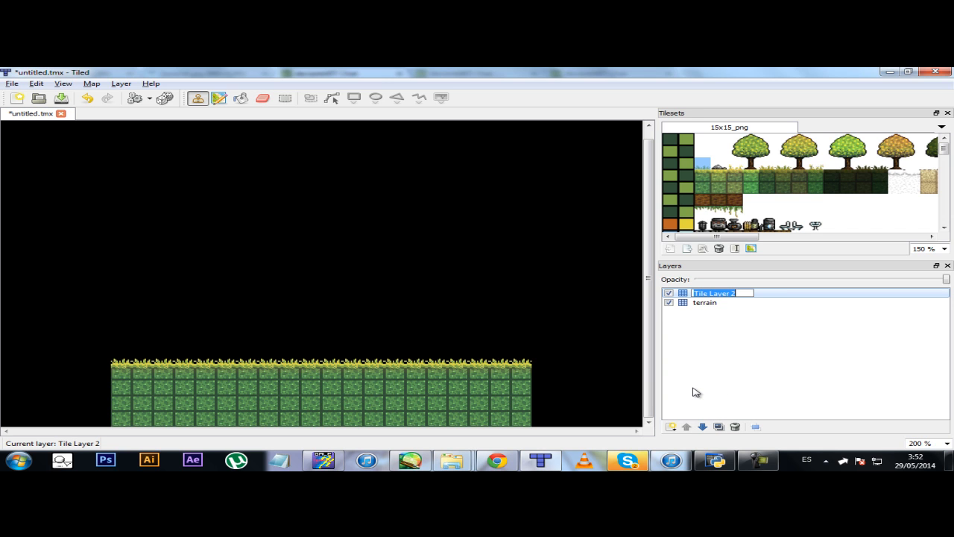
{"action": "type", "text": "objects 1"}
{"action": "key", "text": "Return"}
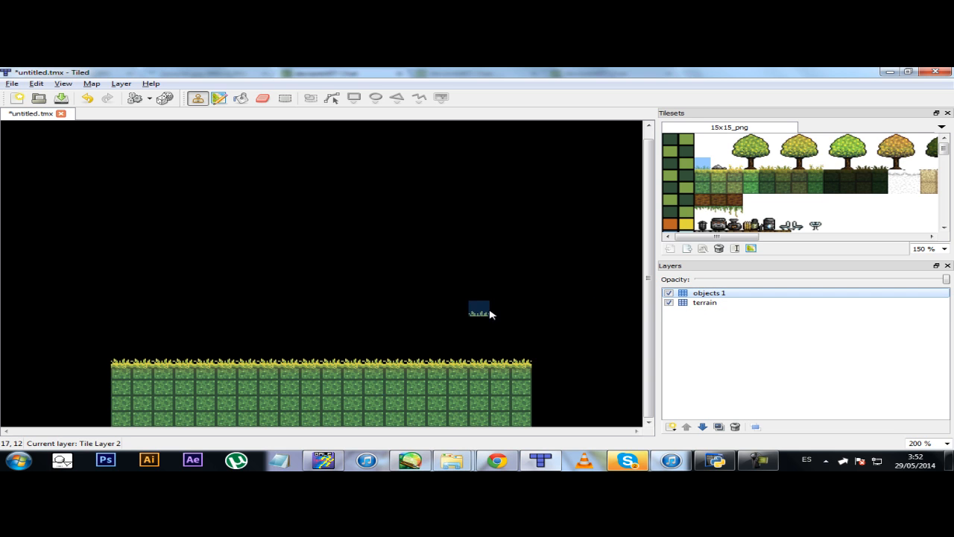
Paint the brown brick outline of a central hall with lower side rooms above the grass on the objects 1 layer
{"action": "left_click_drag", "start_coordinate": [943, 150], "coordinate": [944, 160]}
{"action": "left_click", "coordinate": [771, 183]}
{"action": "left_click", "coordinate": [786, 184]}
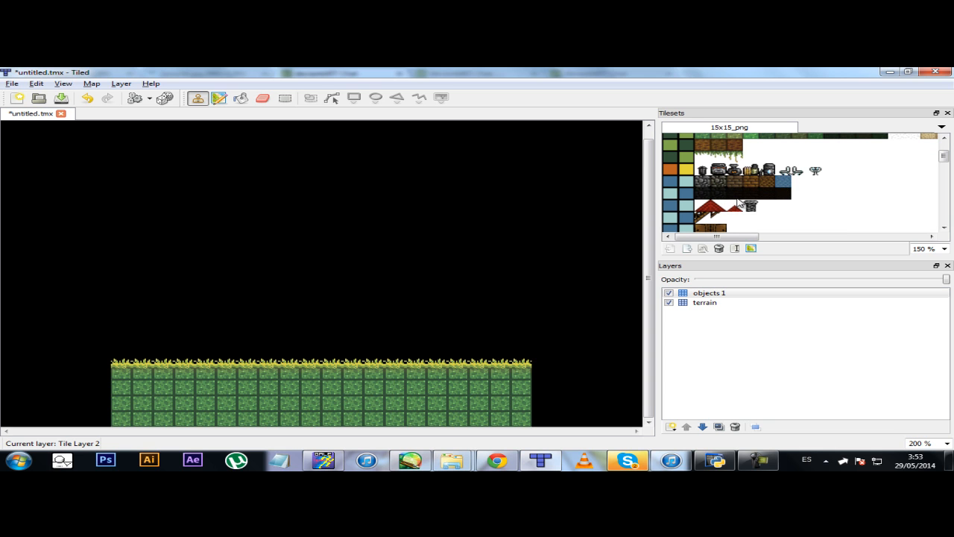
{"action": "left_click_drag", "start_coordinate": [740, 180], "coordinate": [754, 183]}
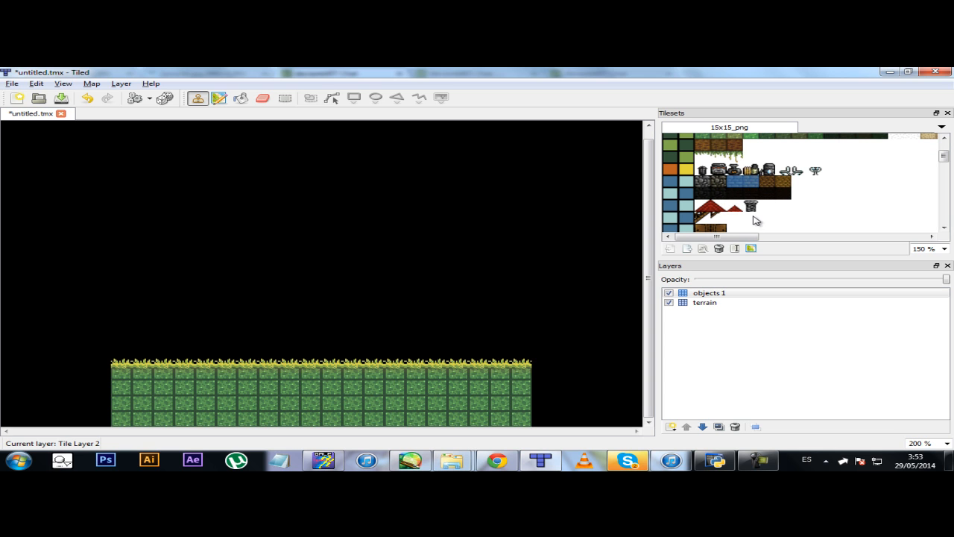
{"action": "left_click", "coordinate": [738, 184]}
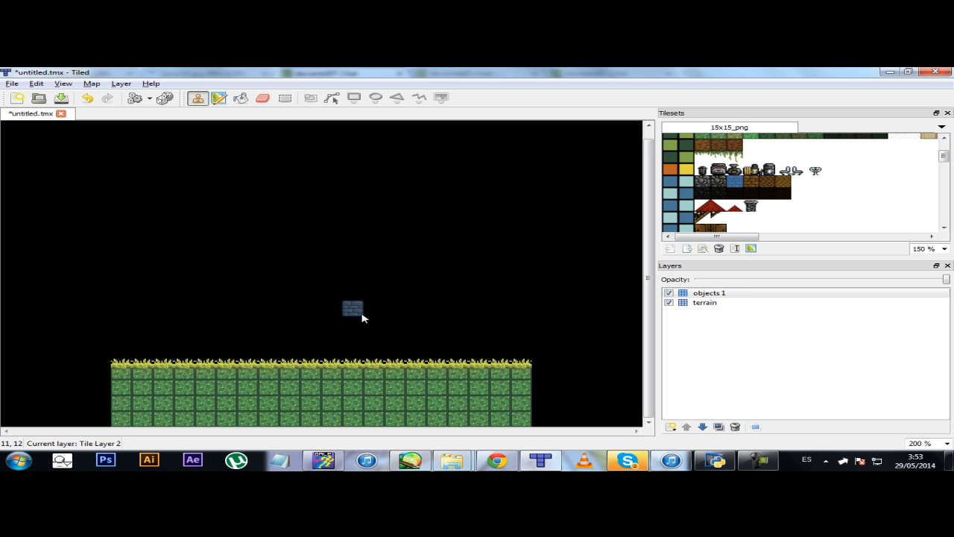
{"action": "scroll", "coordinate": [652, 240], "scroll_direction": "up", "scroll_amount": 1}
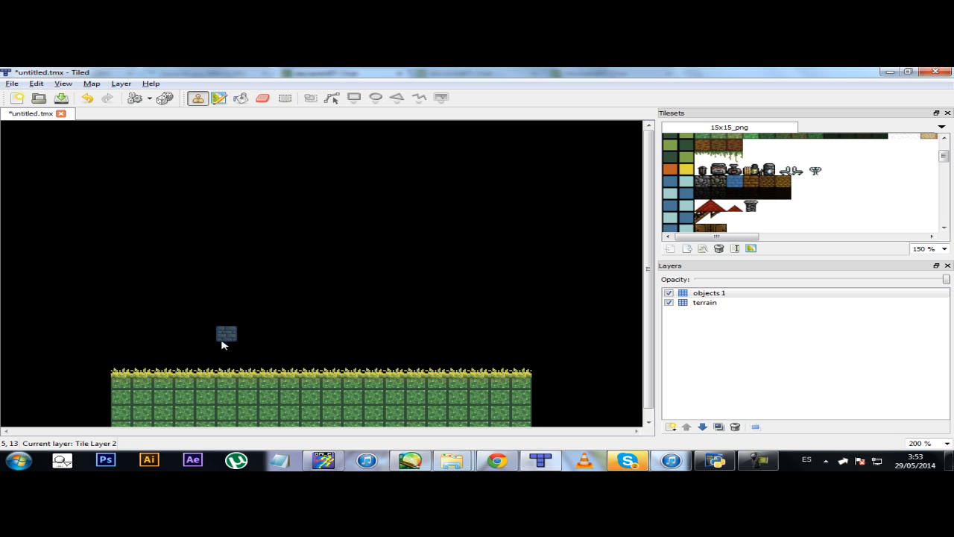
{"action": "mouse_move", "coordinate": [249, 342]}
{"action": "left_mouse_down"}
{"action": "mouse_move", "coordinate": [249, 191]}
{"action": "mouse_move", "coordinate": [351, 185]}
{"action": "mouse_move", "coordinate": [414, 209]}
{"action": "mouse_move", "coordinate": [417, 284]}
{"action": "mouse_move", "coordinate": [447, 300]}
{"action": "mouse_move", "coordinate": [522, 285]}
{"action": "mouse_move", "coordinate": [529, 367]}
{"action": "left_mouse_up"}
{"action": "mouse_move", "coordinate": [229, 334]}
{"action": "left_mouse_down"}
{"action": "mouse_move", "coordinate": [166, 335]}
{"action": "mouse_move", "coordinate": [145, 365]}
{"action": "left_mouse_up"}
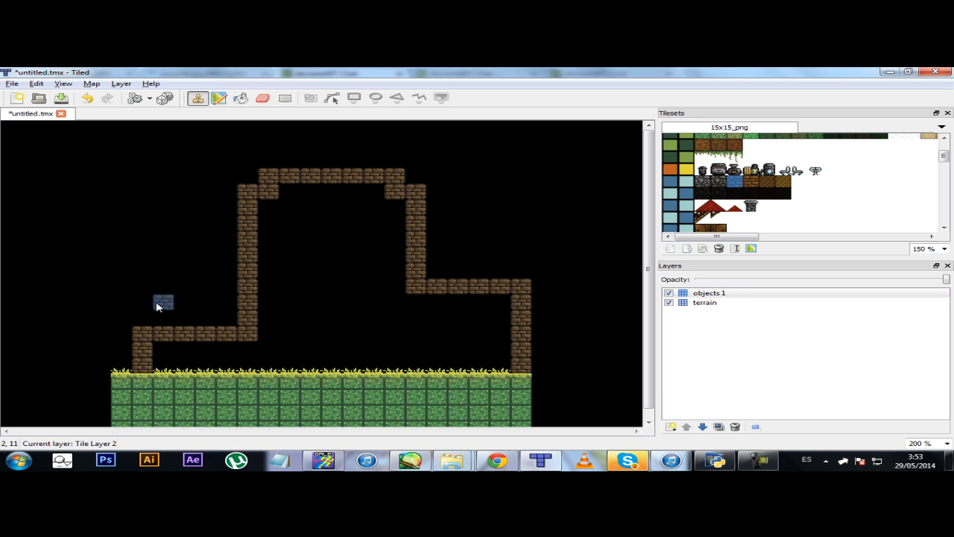
Paint a brown brick upper room on the hall's left side and a narrow brick tower above the right room
{"action": "mouse_move", "coordinate": [237, 247]}
{"action": "left_mouse_down"}
{"action": "mouse_move", "coordinate": [141, 255]}
{"action": "mouse_move", "coordinate": [112, 206]}
{"action": "mouse_move", "coordinate": [121, 149]}
{"action": "mouse_move", "coordinate": [228, 147]}
{"action": "mouse_move", "coordinate": [249, 192]}
{"action": "left_mouse_up"}
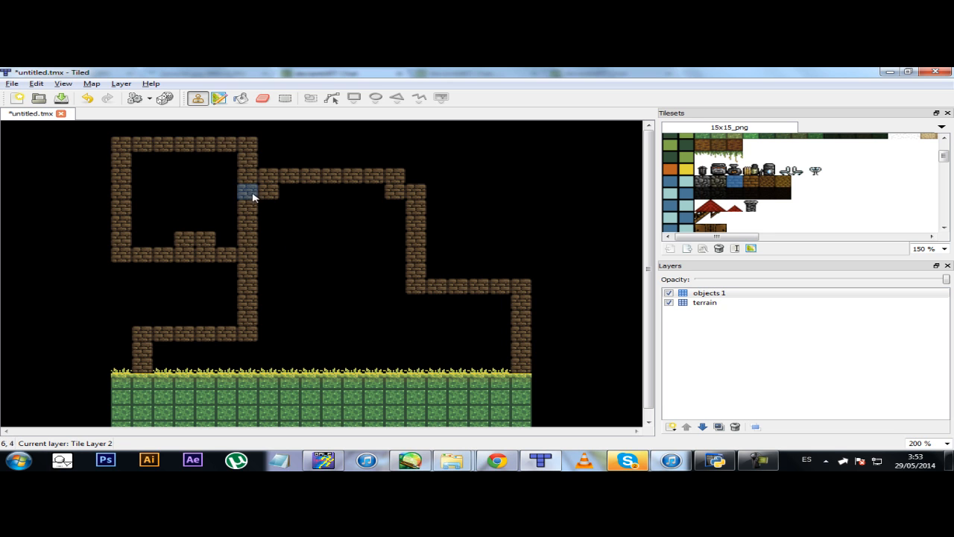
{"action": "mouse_move", "coordinate": [481, 237]}
{"action": "left_mouse_down"}
{"action": "mouse_move", "coordinate": [522, 251]}
{"action": "mouse_move", "coordinate": [512, 230]}
{"action": "left_mouse_up"}
{"action": "left_click", "coordinate": [493, 229]}
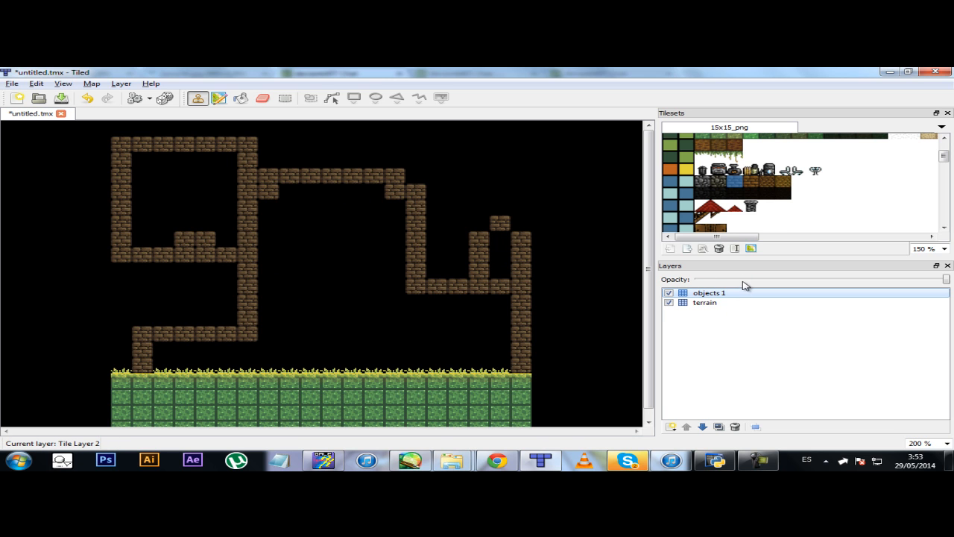
Erase the stray corner and floor bricks and open gaps for the upper-left room, the ground-level left entrance and the right tower shaft
{"action": "left_click", "coordinate": [263, 101]}
{"action": "left_click", "coordinate": [270, 195]}
{"action": "left_click", "coordinate": [249, 194]}
{"action": "left_click", "coordinate": [213, 238]}
{"action": "left_click", "coordinate": [186, 240]}
{"action": "left_click", "coordinate": [393, 193]}
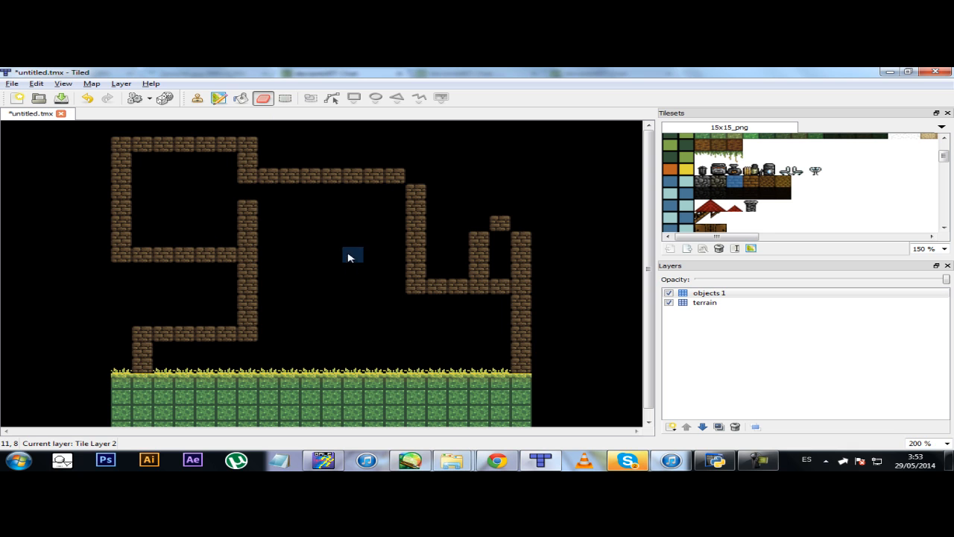
{"action": "left_click", "coordinate": [143, 363]}
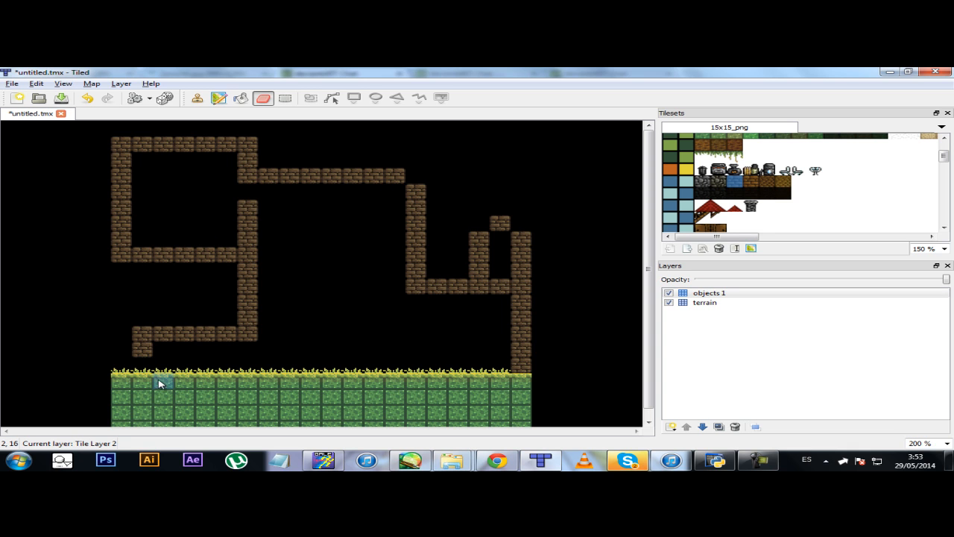
{"action": "left_click", "coordinate": [500, 288]}
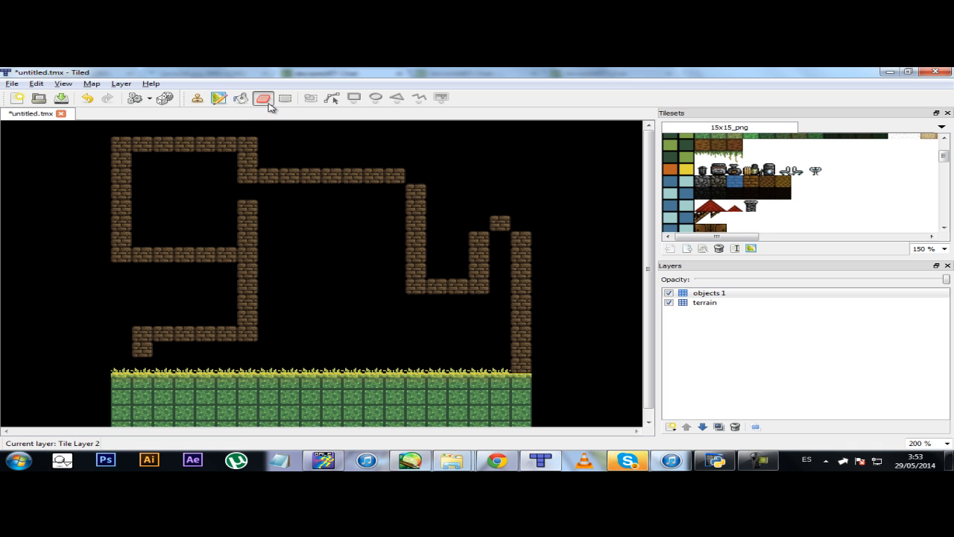
Add a new tile layer named "background" and move it below objects 1
{"action": "left_click", "coordinate": [199, 99]}
{"action": "key", "text": "b"}
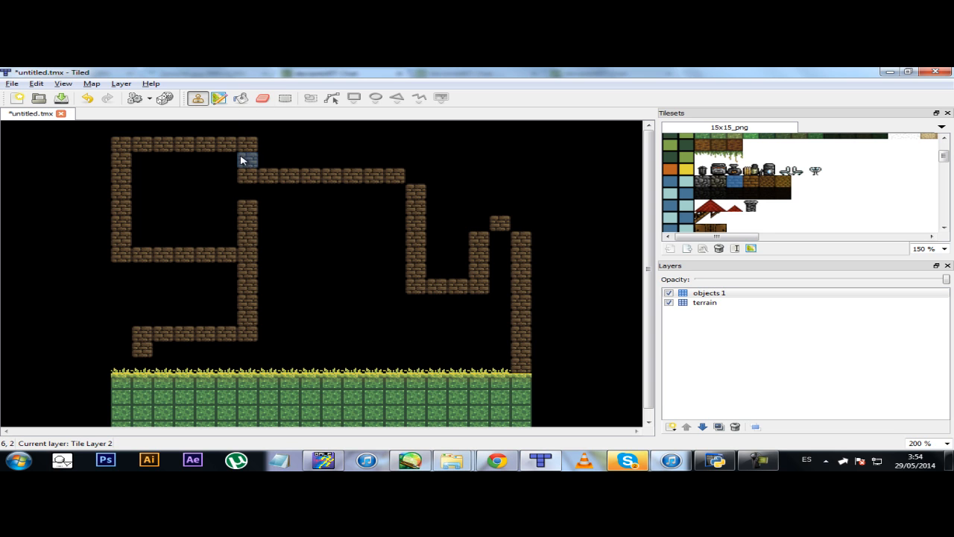
{"action": "left_click", "coordinate": [722, 295]}
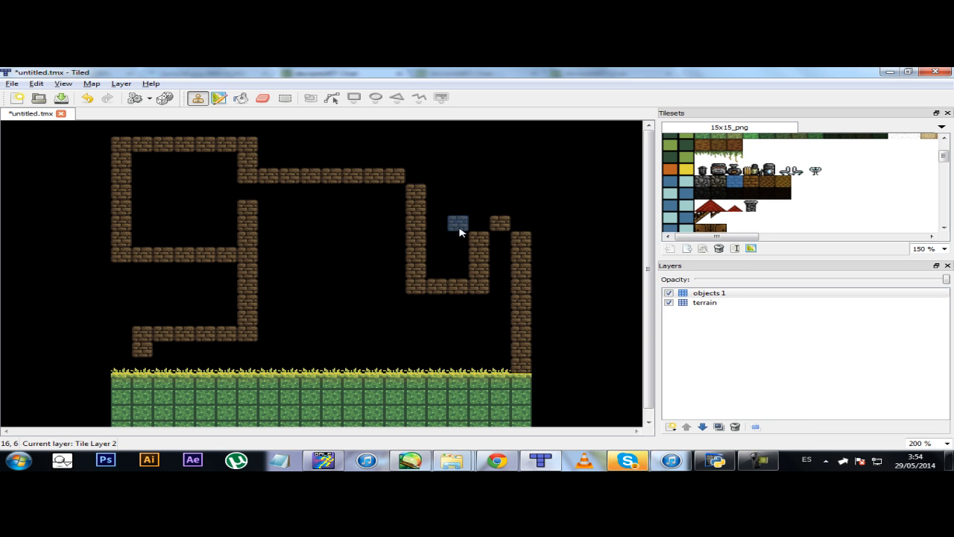
{"action": "left_click", "coordinate": [671, 427]}
{"action": "left_click", "coordinate": [701, 391]}
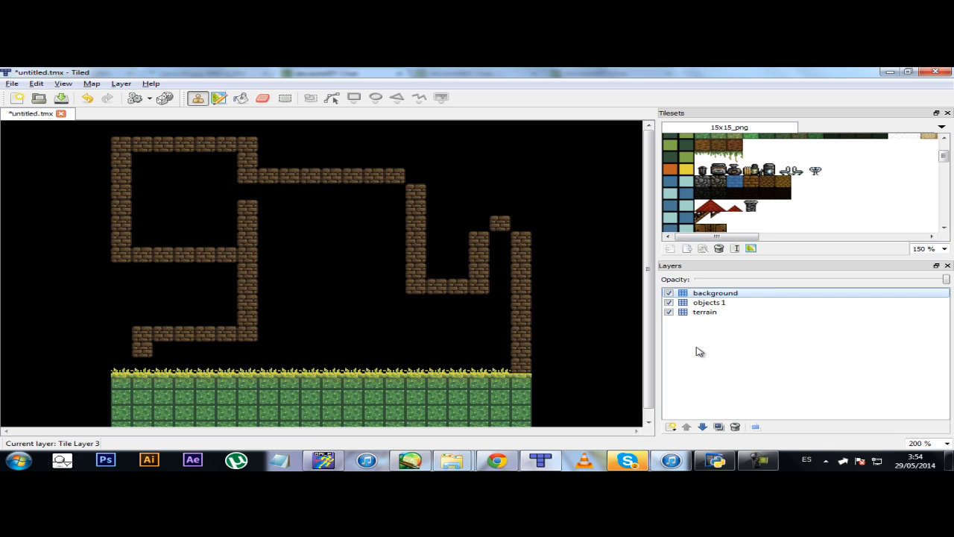
{"action": "left_click", "coordinate": [705, 426]}
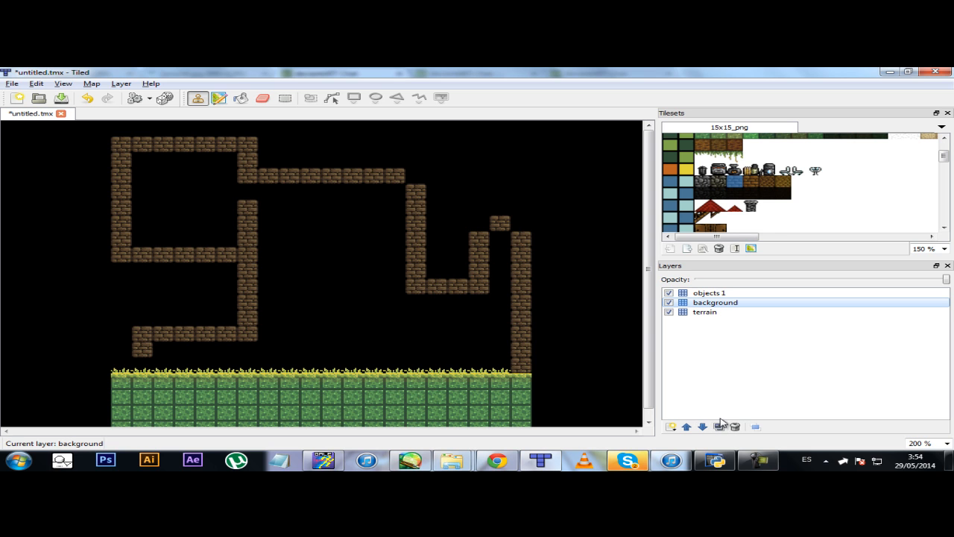
Try out several dark stone and brick tiles inside the central hall on the background layer
{"action": "left_click", "coordinate": [734, 196]}
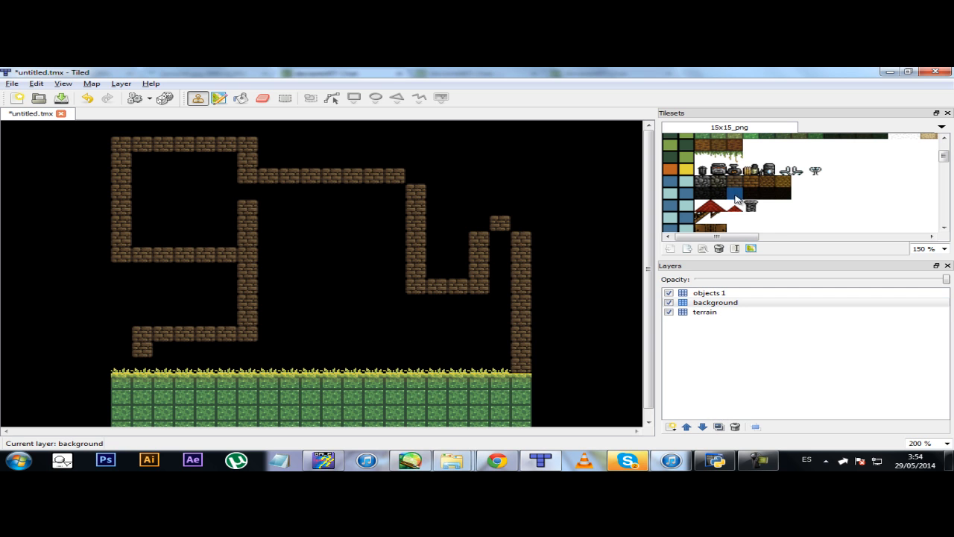
{"action": "left_click", "coordinate": [747, 196]}
{"action": "left_click", "coordinate": [718, 196]}
{"action": "left_click", "coordinate": [766, 195]}
{"action": "left_click", "coordinate": [708, 195]}
{"action": "left_click", "coordinate": [793, 196]}
{"action": "left_click", "coordinate": [720, 194]}
{"action": "left_click", "coordinate": [734, 196]}
{"action": "mouse_move", "coordinate": [268, 188]}
{"action": "left_mouse_down"}
{"action": "mouse_move", "coordinate": [288, 270]}
{"action": "mouse_move", "coordinate": [284, 335]}
{"action": "mouse_move", "coordinate": [305, 219]}
{"action": "mouse_move", "coordinate": [309, 311]}
{"action": "mouse_move", "coordinate": [352, 199]}
{"action": "mouse_move", "coordinate": [351, 239]}
{"action": "mouse_move", "coordinate": [389, 236]}
{"action": "mouse_move", "coordinate": [344, 260]}
{"action": "mouse_move", "coordinate": [373, 340]}
{"action": "mouse_move", "coordinate": [404, 323]}
{"action": "left_mouse_up"}
{"action": "left_click", "coordinate": [704, 192]}
{"action": "mouse_move", "coordinate": [319, 231]}
{"action": "left_mouse_down"}
{"action": "mouse_move", "coordinate": [293, 206]}
{"action": "mouse_move", "coordinate": [386, 200]}
{"action": "mouse_move", "coordinate": [357, 211]}
{"action": "mouse_move", "coordinate": [349, 247]}
{"action": "mouse_move", "coordinate": [294, 246]}
{"action": "mouse_move", "coordinate": [312, 262]}
{"action": "left_mouse_up"}
{"action": "left_click", "coordinate": [718, 195]}
Fill the interiors of all rooms, the hall and the tower with the dark brown brick on the background layer
{"action": "left_click", "coordinate": [737, 194]}
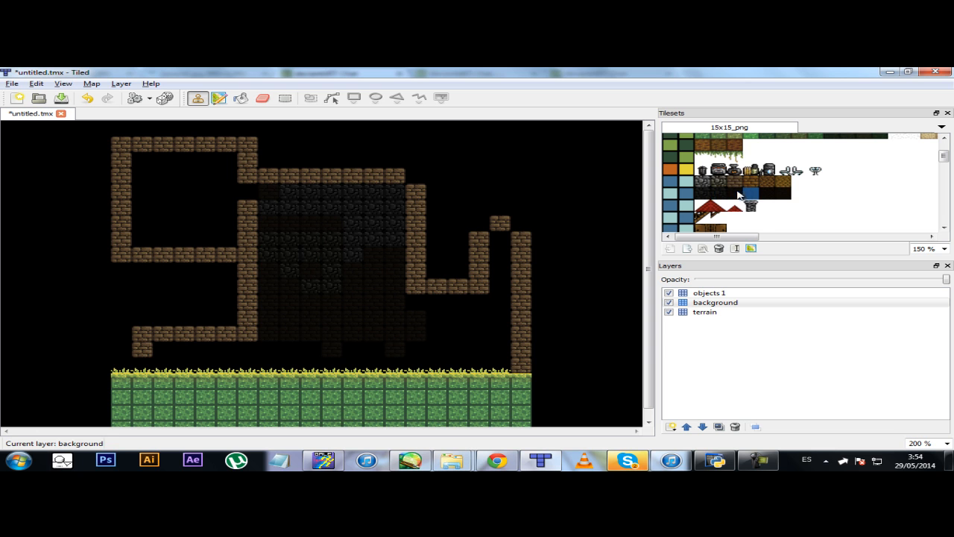
{"action": "mouse_move", "coordinate": [355, 184]}
{"action": "left_mouse_down"}
{"action": "mouse_move", "coordinate": [365, 211]}
{"action": "mouse_move", "coordinate": [331, 206]}
{"action": "mouse_move", "coordinate": [395, 196]}
{"action": "mouse_move", "coordinate": [364, 268]}
{"action": "mouse_move", "coordinate": [296, 290]}
{"action": "mouse_move", "coordinate": [249, 196]}
{"action": "mouse_move", "coordinate": [208, 243]}
{"action": "mouse_move", "coordinate": [164, 213]}
{"action": "mouse_move", "coordinate": [158, 176]}
{"action": "mouse_move", "coordinate": [228, 190]}
{"action": "mouse_move", "coordinate": [166, 360]}
{"action": "mouse_move", "coordinate": [462, 362]}
{"action": "mouse_move", "coordinate": [496, 322]}
{"action": "mouse_move", "coordinate": [418, 335]}
{"action": "mouse_move", "coordinate": [482, 304]}
{"action": "mouse_move", "coordinate": [494, 271]}
{"action": "mouse_move", "coordinate": [494, 314]}
{"action": "mouse_move", "coordinate": [498, 241]}
{"action": "left_mouse_up"}
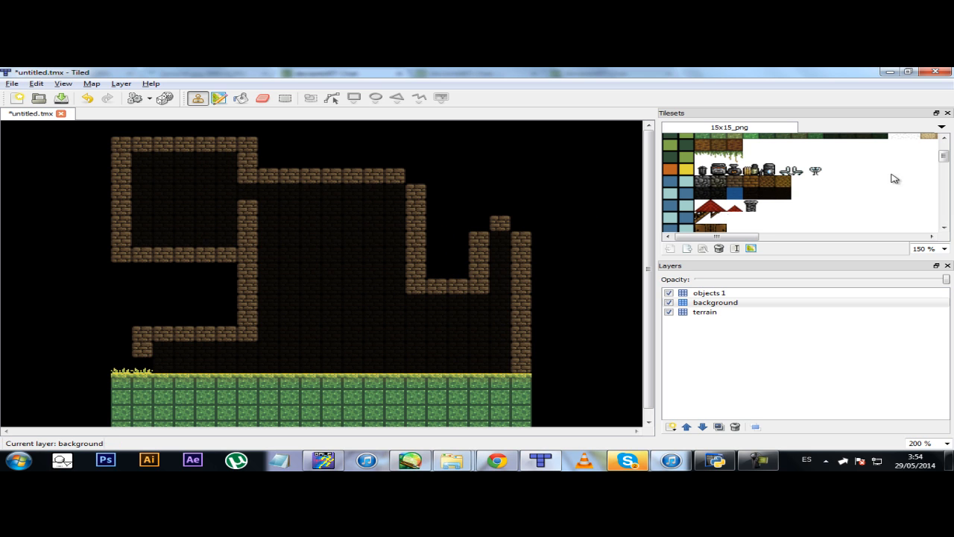
Place wooden doors at both ends of the lower-left room on the objects 1 layer, with brick closing the wall above the inner door
{"action": "left_click_drag", "start_coordinate": [944, 157], "coordinate": [943, 158]}
{"action": "left_click", "coordinate": [705, 211]}
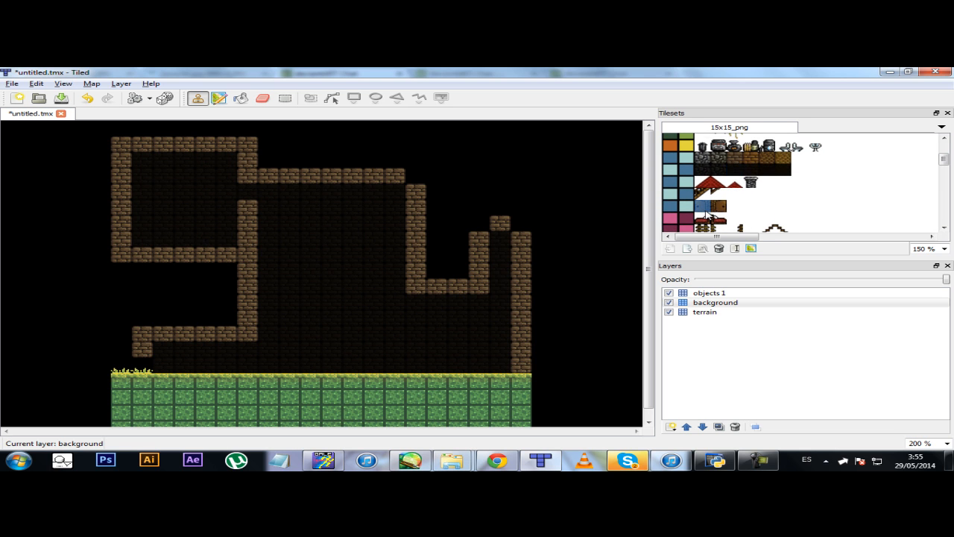
{"action": "left_click", "coordinate": [712, 294]}
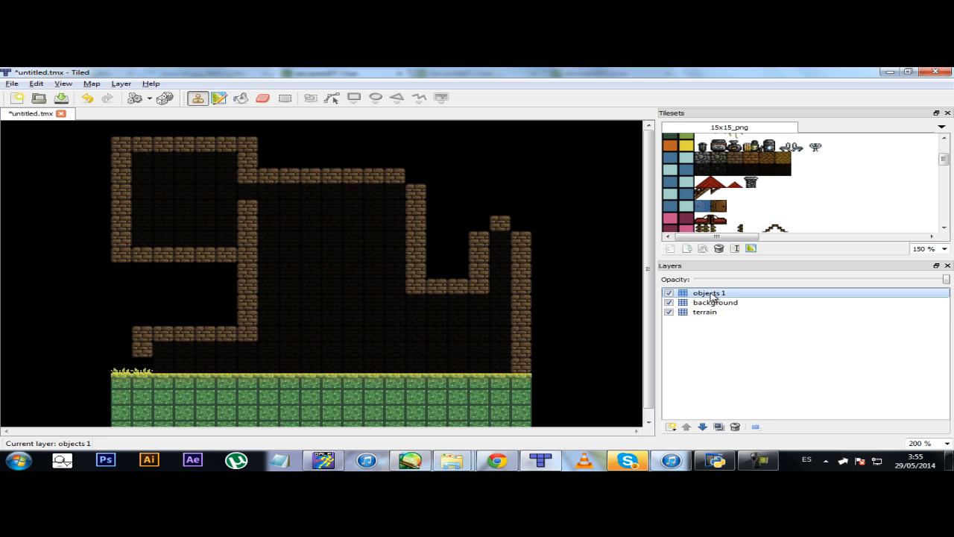
{"action": "left_click", "coordinate": [673, 296]}
{"action": "left_click", "coordinate": [673, 297]}
{"action": "left_click", "coordinate": [674, 296]}
{"action": "left_click", "coordinate": [675, 297]}
{"action": "left_click", "coordinate": [141, 365]}
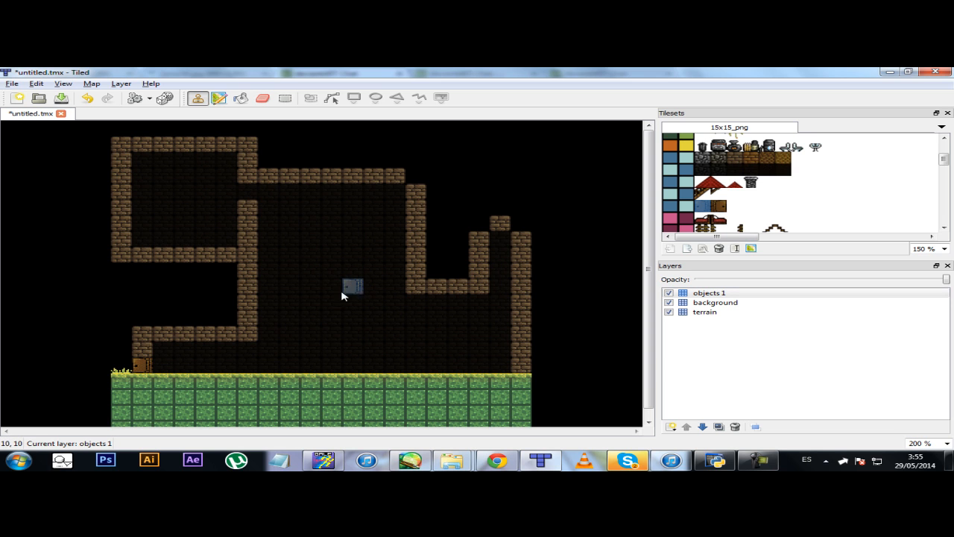
{"action": "left_click", "coordinate": [249, 365]}
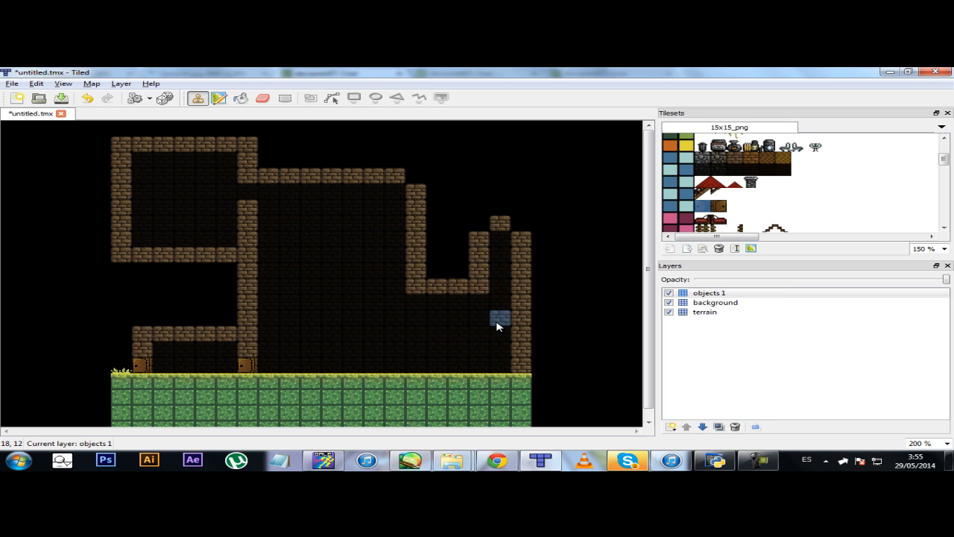
Build two small brick rooms on the hall's ground floor, each with a wooden door facing the passage between them
{"action": "mouse_move", "coordinate": [496, 322]}
{"action": "left_mouse_down"}
{"action": "mouse_move", "coordinate": [457, 319]}
{"action": "mouse_move", "coordinate": [439, 341]}
{"action": "mouse_move", "coordinate": [442, 354]}
{"action": "left_mouse_up"}
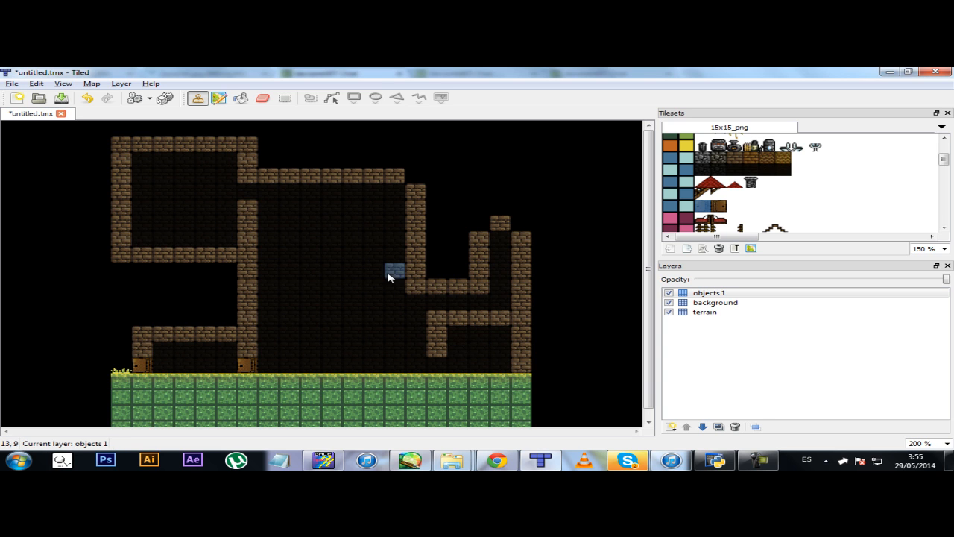
{"action": "left_click", "coordinate": [438, 365]}
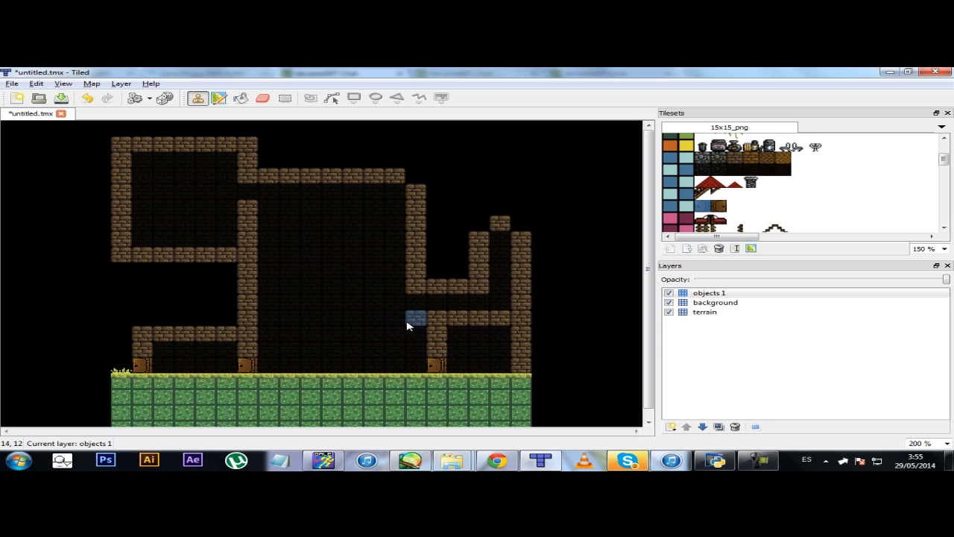
{"action": "mouse_move", "coordinate": [373, 322]}
{"action": "left_mouse_down"}
{"action": "mouse_move", "coordinate": [373, 335]}
{"action": "mouse_move", "coordinate": [371, 321]}
{"action": "mouse_move", "coordinate": [289, 321]}
{"action": "mouse_move", "coordinate": [289, 366]}
{"action": "left_mouse_up"}
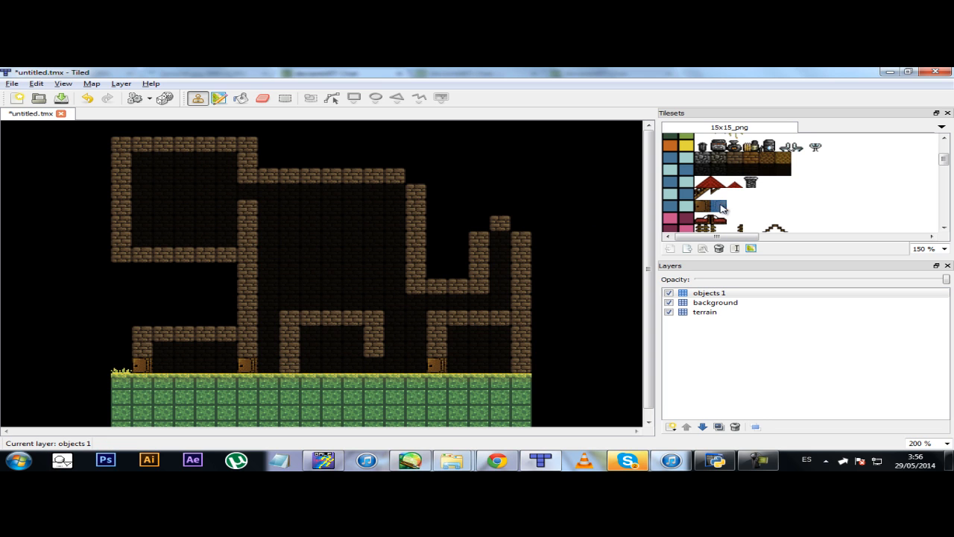
{"action": "left_click", "coordinate": [374, 366]}
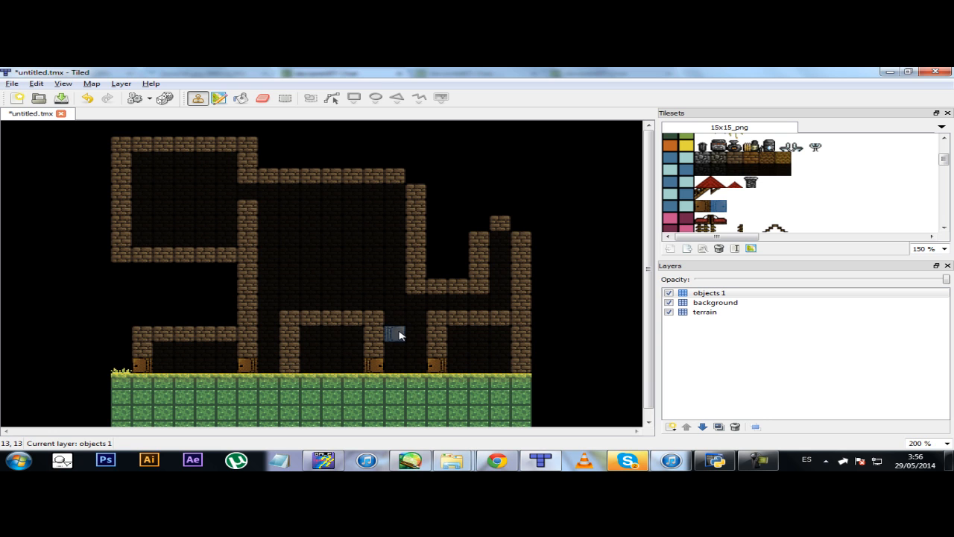
Put red roof slopes on both sides of the right tower's top brick and extend the left slope one tile downward on objects 1
{"action": "left_click", "coordinate": [704, 294]}
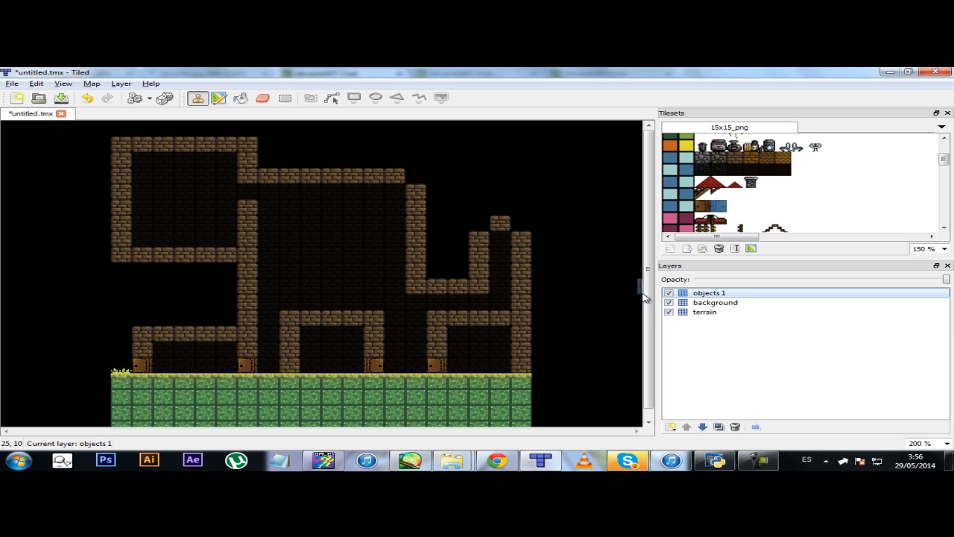
{"action": "left_click", "coordinate": [712, 295]}
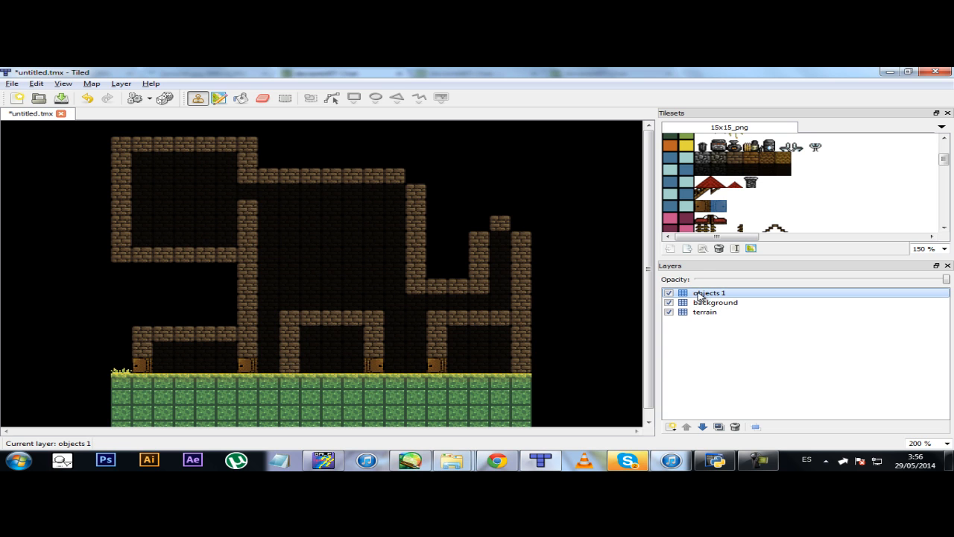
{"action": "left_click", "coordinate": [720, 184]}
{"action": "left_click", "coordinate": [522, 223]}
{"action": "left_click", "coordinate": [704, 183]}
{"action": "left_click", "coordinate": [484, 239]}
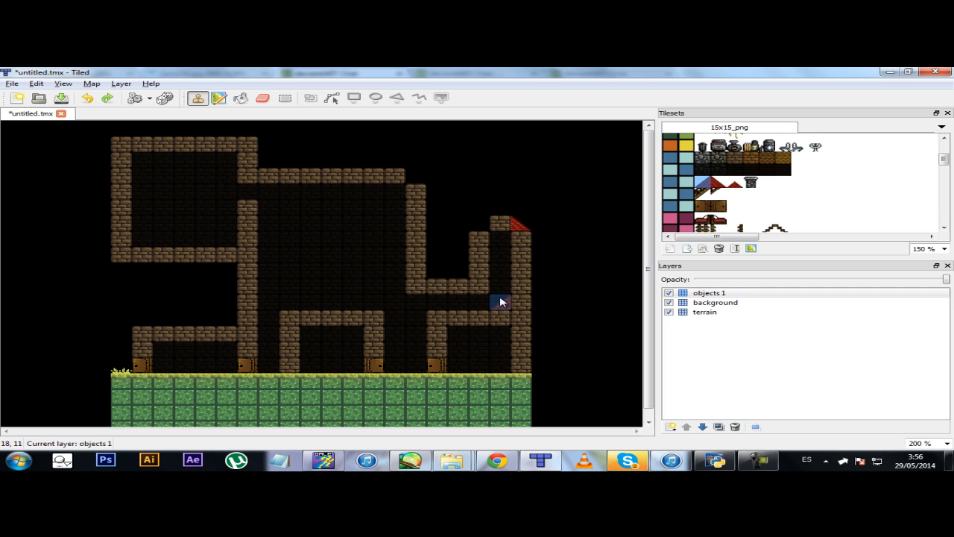
{"action": "left_click", "coordinate": [482, 225]}
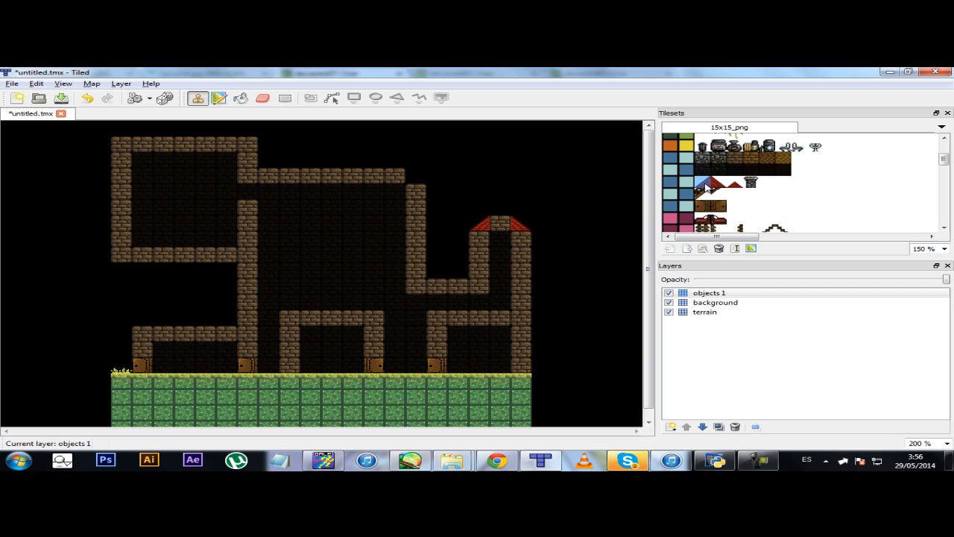
{"action": "left_click", "coordinate": [459, 240]}
Add descending red roof slopes at the central hall's right corner and red roof corners on both ends of the upper-left room
{"action": "left_click", "coordinate": [717, 184]}
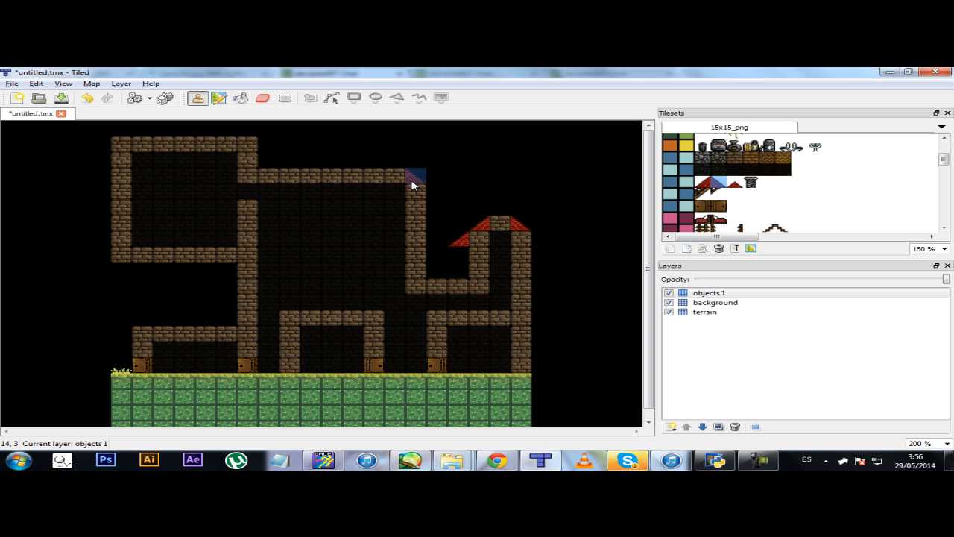
{"action": "left_click", "coordinate": [414, 181]}
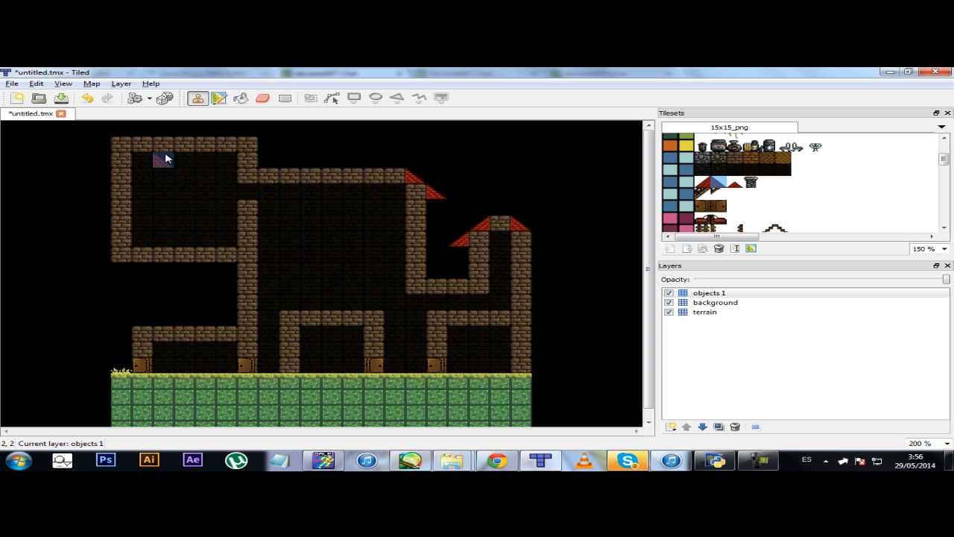
{"action": "left_click", "coordinate": [121, 128]}
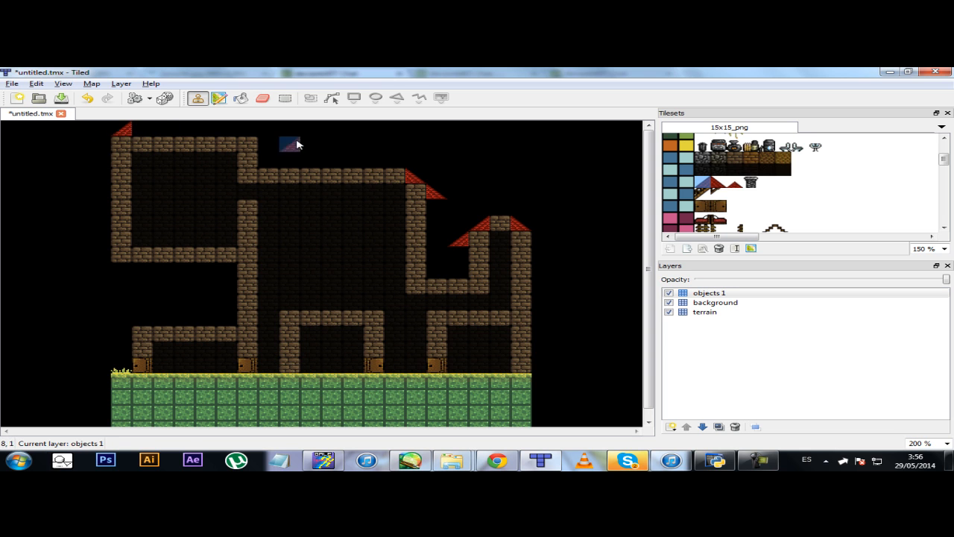
{"action": "left_click", "coordinate": [719, 183]}
{"action": "left_click", "coordinate": [247, 129]}
Build a red peaked roof from slope and peak tiles over the right part of the central hall's ceiling
{"action": "left_click", "coordinate": [392, 160]}
{"action": "left_click", "coordinate": [702, 183]}
{"action": "left_click", "coordinate": [362, 144]}
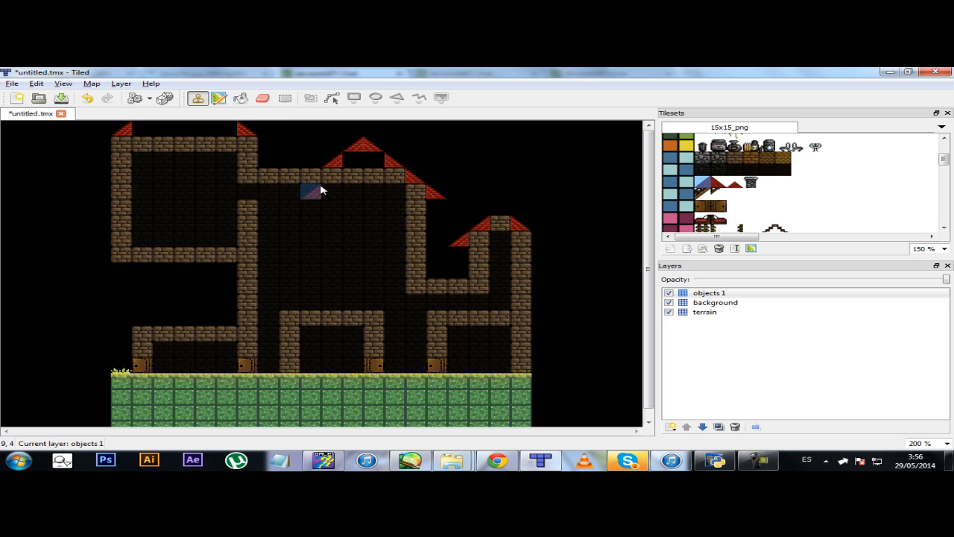
Fill the gap under the central roof peak and the row between the upper-left room's roof corners with brown brick
{"action": "left_click", "coordinate": [334, 164]}
{"action": "left_click", "coordinate": [366, 162]}
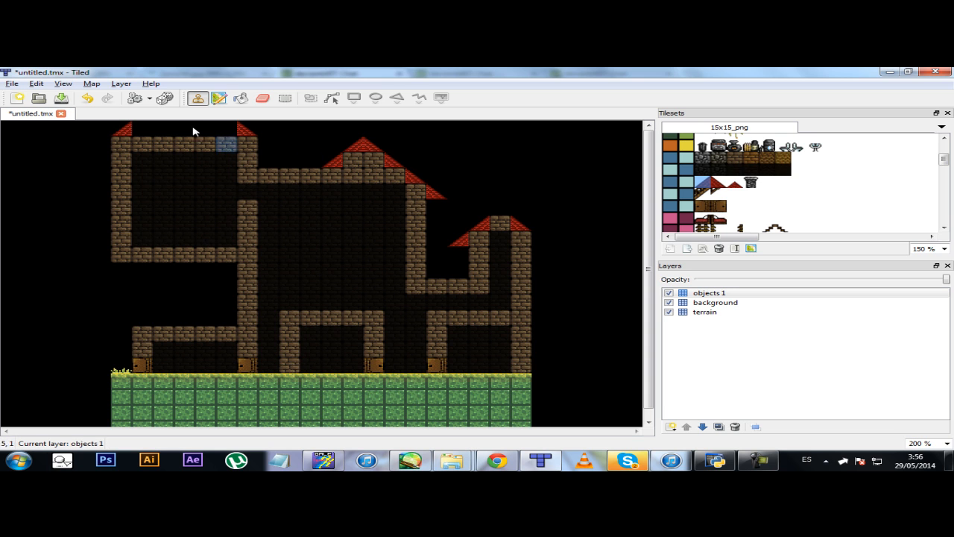
{"action": "left_click_drag", "start_coordinate": [144, 128], "coordinate": [220, 130]}
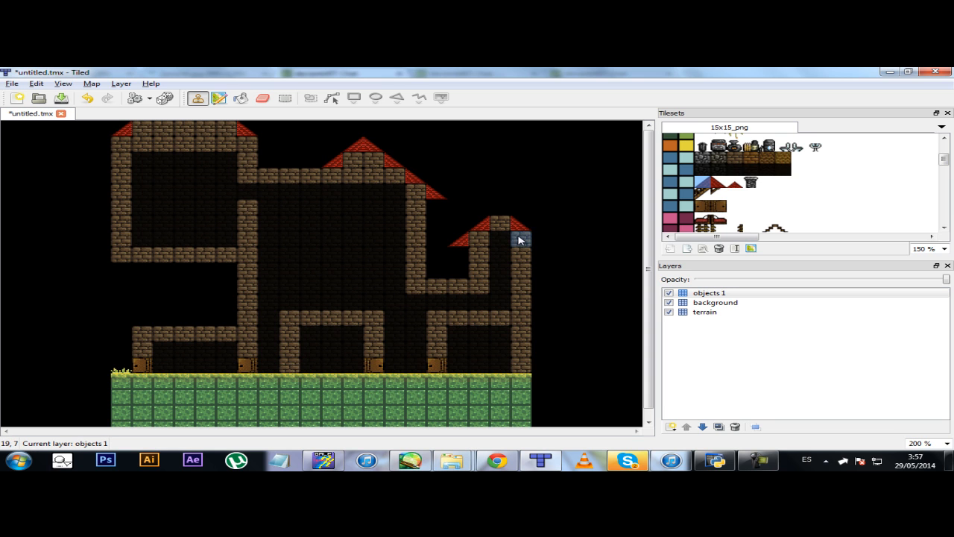
Cap the right tower's roof with a red peak tile above its top brick
{"action": "left_click", "coordinate": [735, 184]}
{"action": "left_click", "coordinate": [500, 210]}
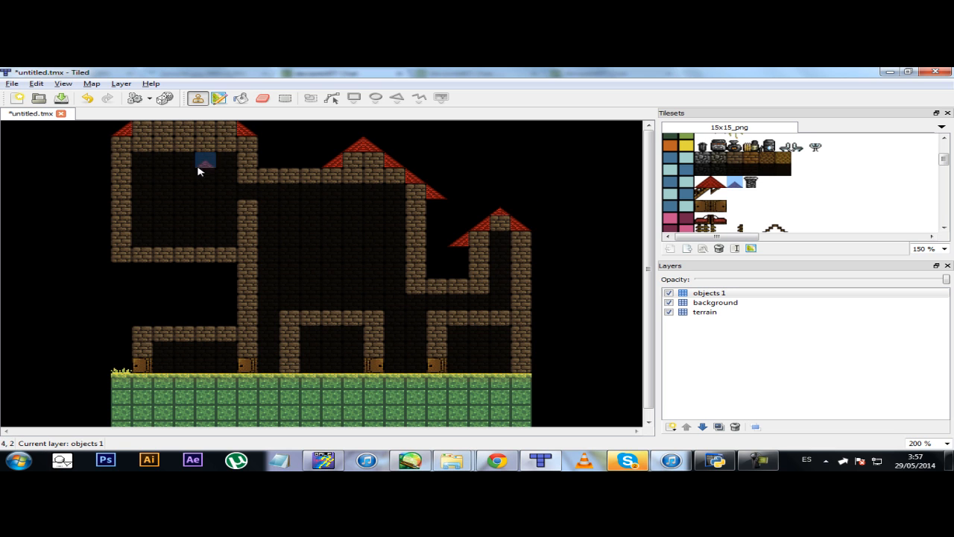
Erase the inner brick row below the upper-left room's roof on objects 1 and fill it with dark brick on background
{"action": "key", "text": "e"}
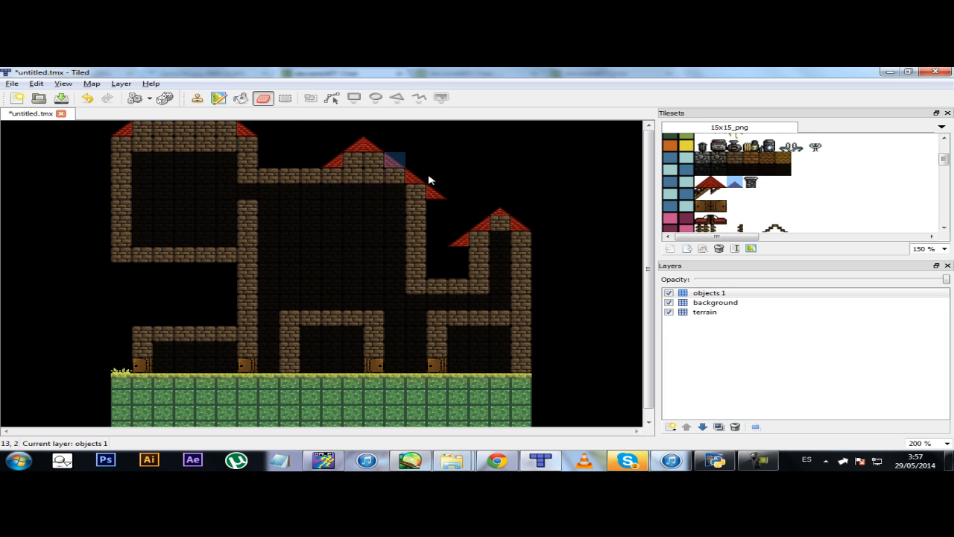
{"action": "mouse_move", "coordinate": [127, 144]}
{"action": "left_mouse_down"}
{"action": "mouse_move", "coordinate": [222, 149]}
{"action": "mouse_move", "coordinate": [195, 178]}
{"action": "left_mouse_up"}
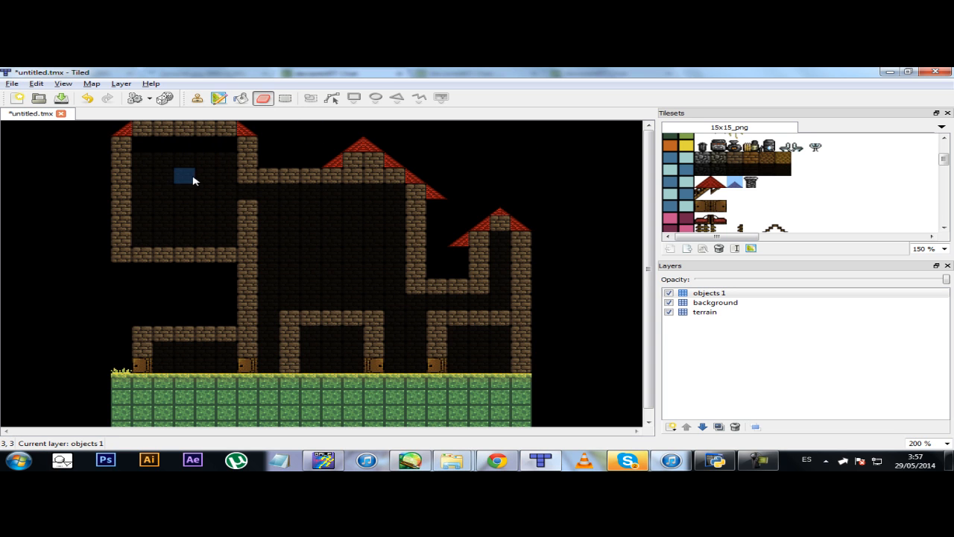
{"action": "left_click", "coordinate": [735, 169]}
{"action": "left_click", "coordinate": [704, 302]}
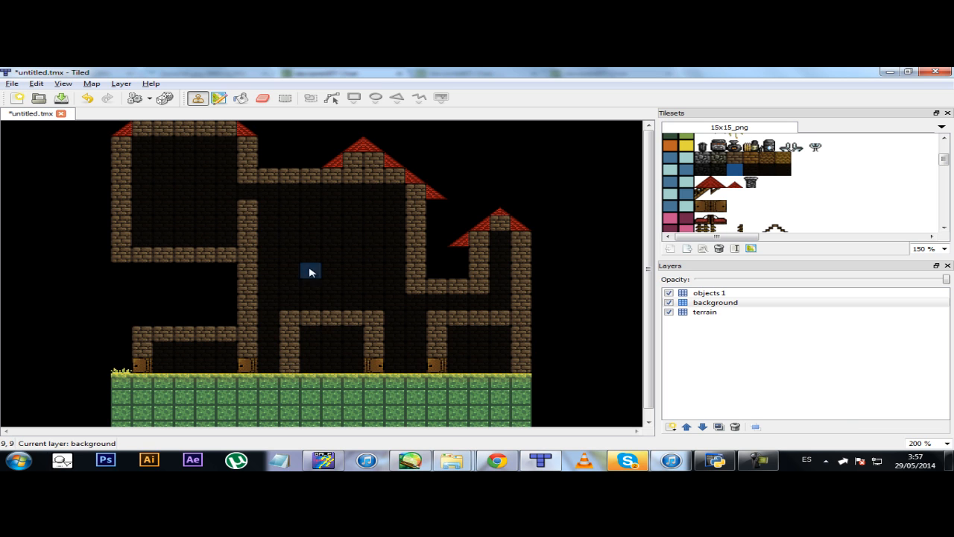
Paint a five-tile brown brick platform across the middle of the central hall on objects 1
{"action": "left_click", "coordinate": [715, 292]}
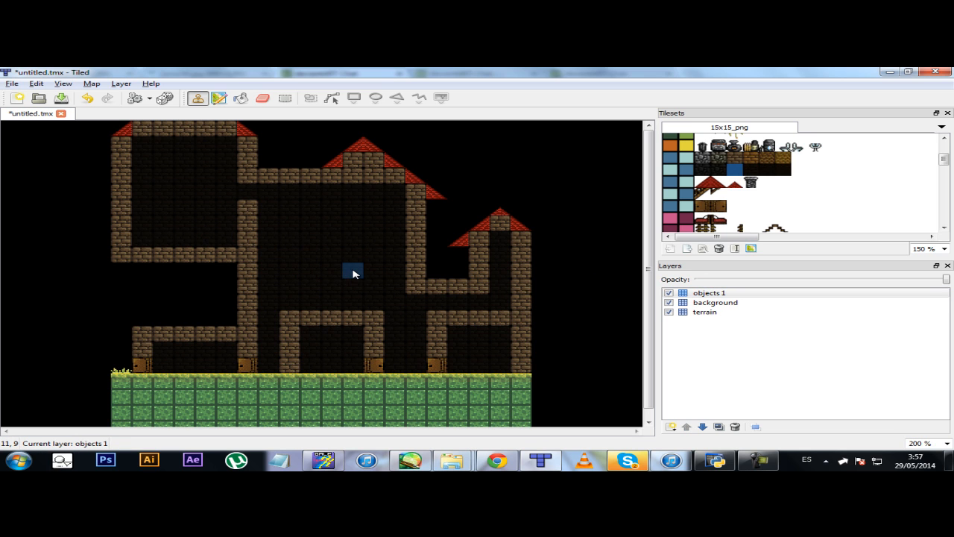
{"action": "left_click", "coordinate": [734, 158]}
{"action": "mouse_move", "coordinate": [312, 272]}
{"action": "left_mouse_down"}
{"action": "mouse_move", "coordinate": [373, 271]}
{"action": "mouse_move", "coordinate": [375, 221]}
{"action": "mouse_move", "coordinate": [376, 235]}
{"action": "mouse_move", "coordinate": [364, 211]}
{"action": "mouse_move", "coordinate": [337, 227]}
{"action": "mouse_move", "coordinate": [365, 227]}
{"action": "left_mouse_up"}
{"action": "key", "text": "ctrl+z"}
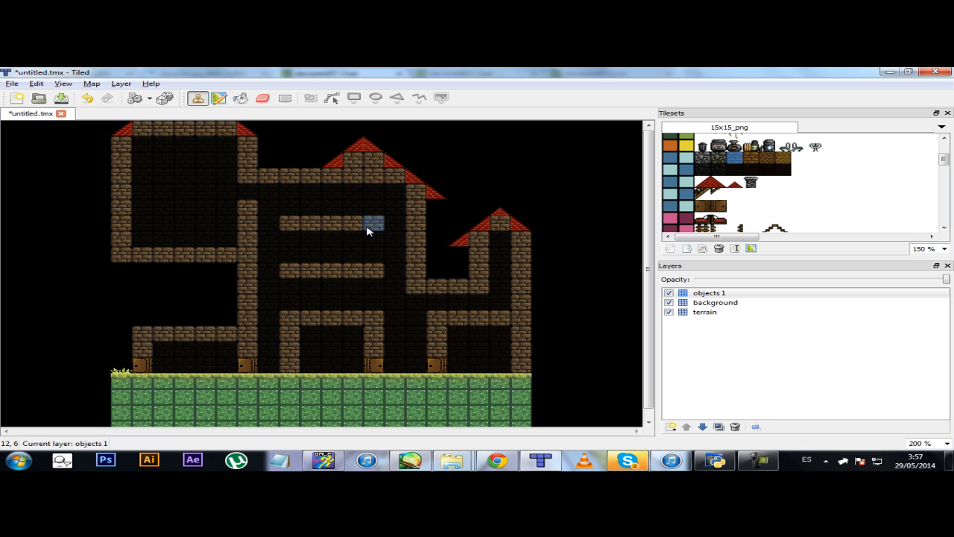
{"action": "key", "text": "ctrl+z"}
Add a five-tile brick ceiling with two-tile side walls above the central platform, leaving a one-tile opening below each wall
{"action": "mouse_move", "coordinate": [292, 212]}
{"action": "left_mouse_down"}
{"action": "mouse_move", "coordinate": [375, 213]}
{"action": "mouse_move", "coordinate": [375, 257]}
{"action": "left_mouse_up"}
{"action": "left_click_drag", "start_coordinate": [291, 225], "coordinate": [291, 272]}
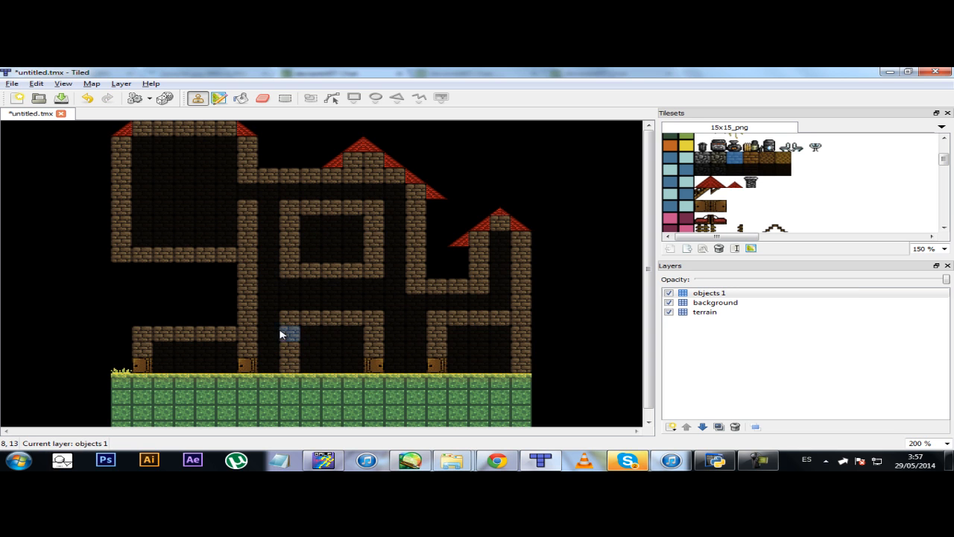
{"action": "key", "text": "e"}
{"action": "left_click", "coordinate": [374, 254]}
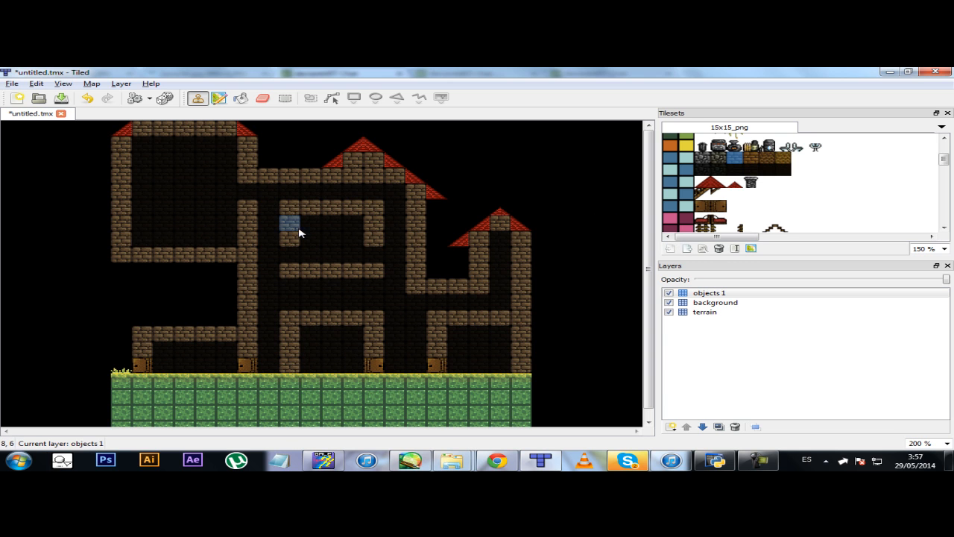
Paint a four-tile ladder from the ground up between the left door and the central lower room
{"action": "left_click_drag", "start_coordinate": [942, 160], "coordinate": [944, 167]}
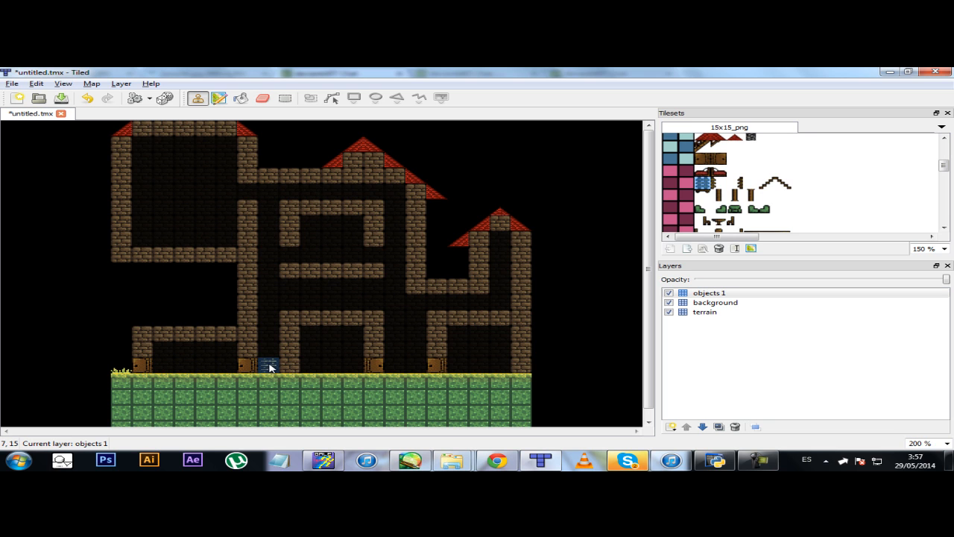
{"action": "left_click_drag", "start_coordinate": [270, 367], "coordinate": [268, 345]}
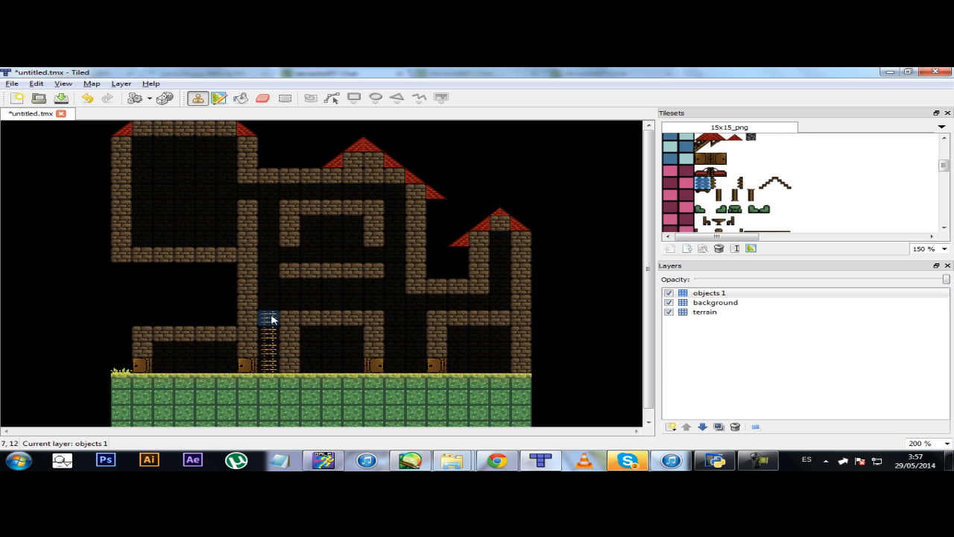
{"action": "left_click_drag", "start_coordinate": [395, 320], "coordinate": [395, 365]}
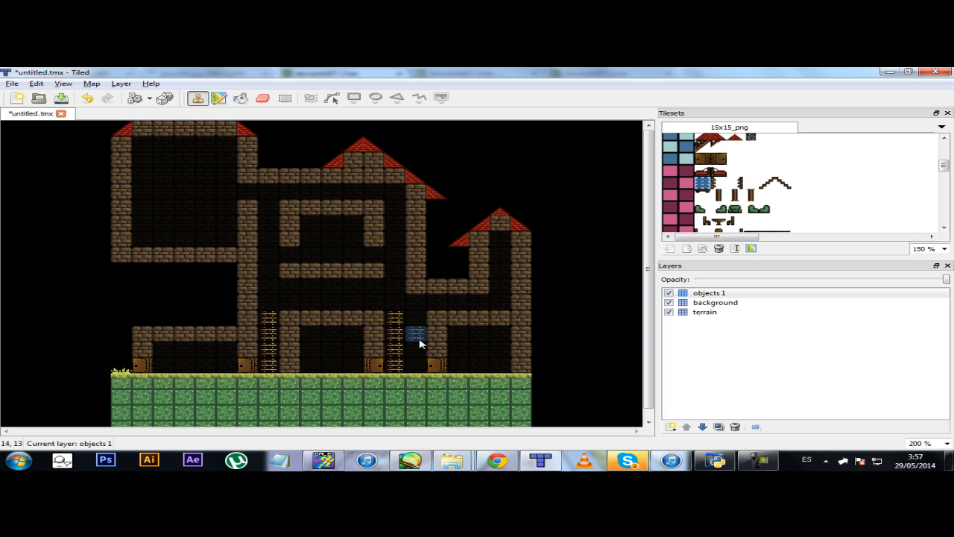
{"action": "left_click_drag", "start_coordinate": [418, 325], "coordinate": [419, 368]}
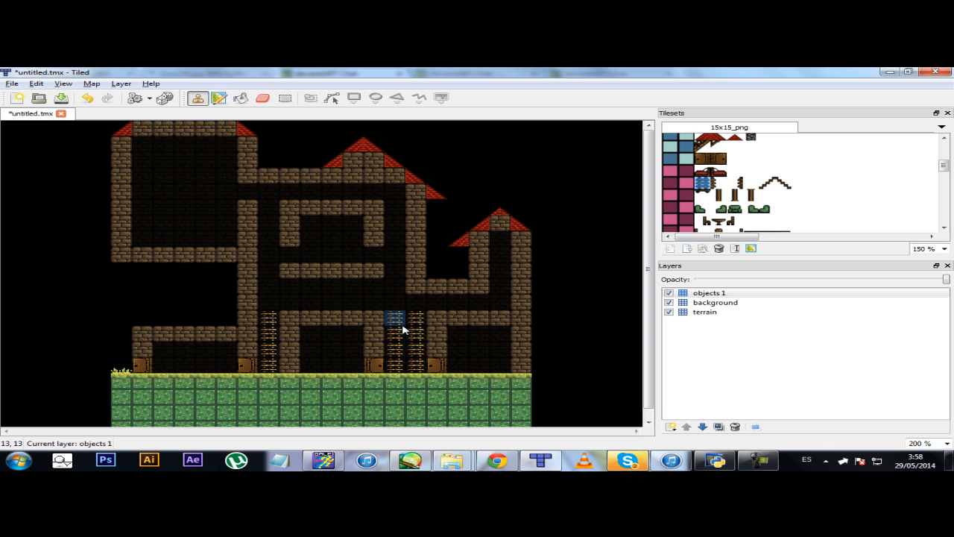
{"action": "key", "text": "ctrl+z"}
{"action": "key", "text": "ctrl+z"}
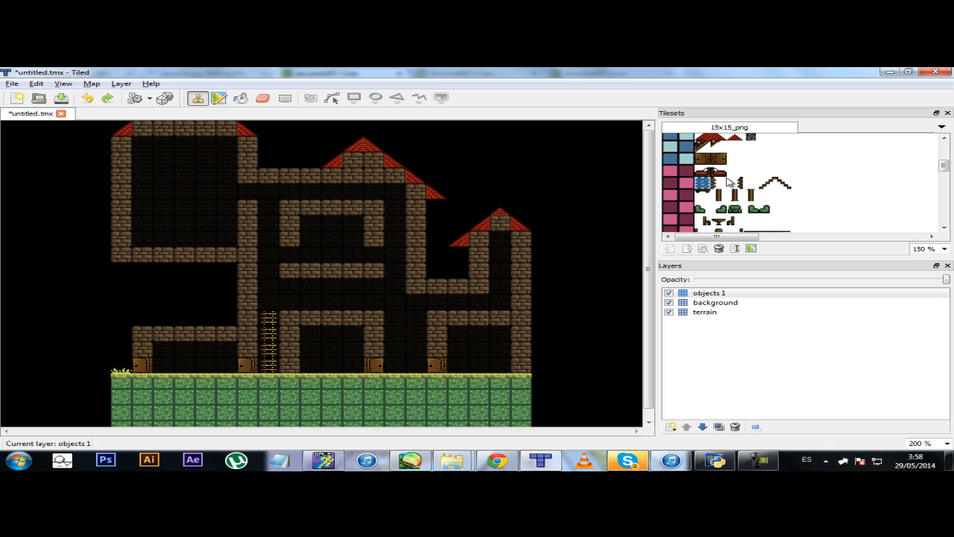
Line both sides of the shaft between the lower rooms with half-width ladders and extend the left ladder up to the hall's upper floor
{"action": "left_click_drag", "start_coordinate": [394, 315], "coordinate": [398, 347]}
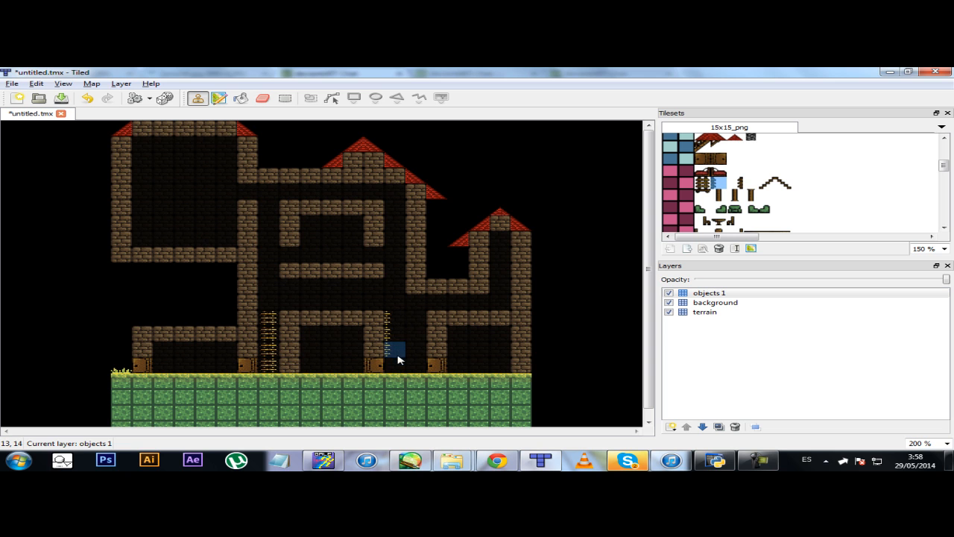
{"action": "left_click", "coordinate": [734, 183]}
{"action": "left_click_drag", "start_coordinate": [421, 317], "coordinate": [418, 358]}
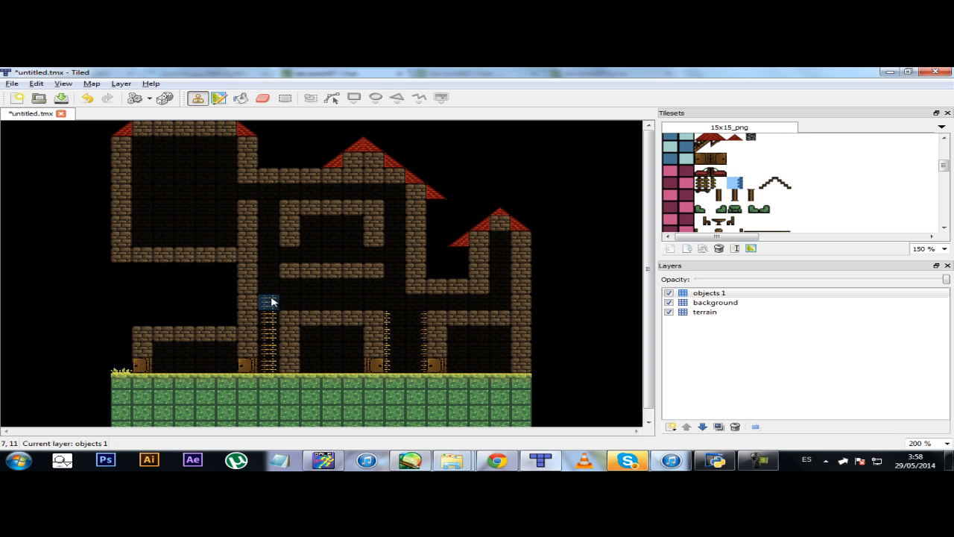
{"action": "left_click_drag", "start_coordinate": [272, 283], "coordinate": [269, 233]}
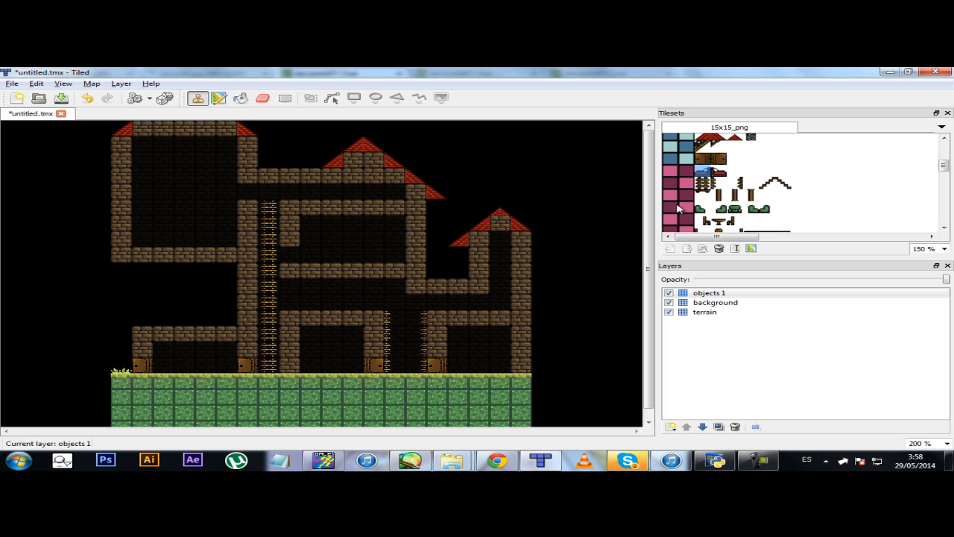
Place a red bed at the right wall of the lower-right room and a mirrored one at the central lower room's left wall
{"action": "left_click", "coordinate": [500, 366]}
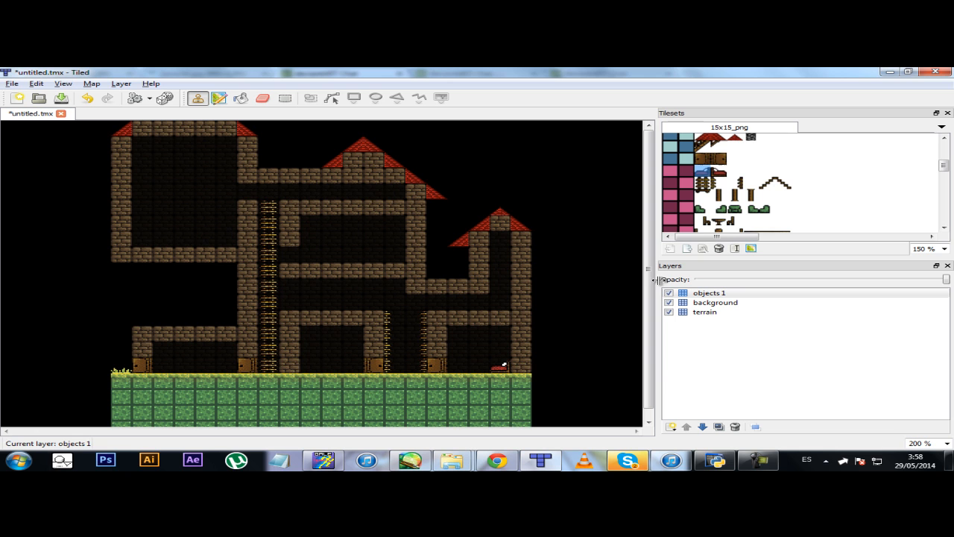
{"action": "left_click", "coordinate": [719, 172]}
{"action": "left_click", "coordinate": [311, 366]}
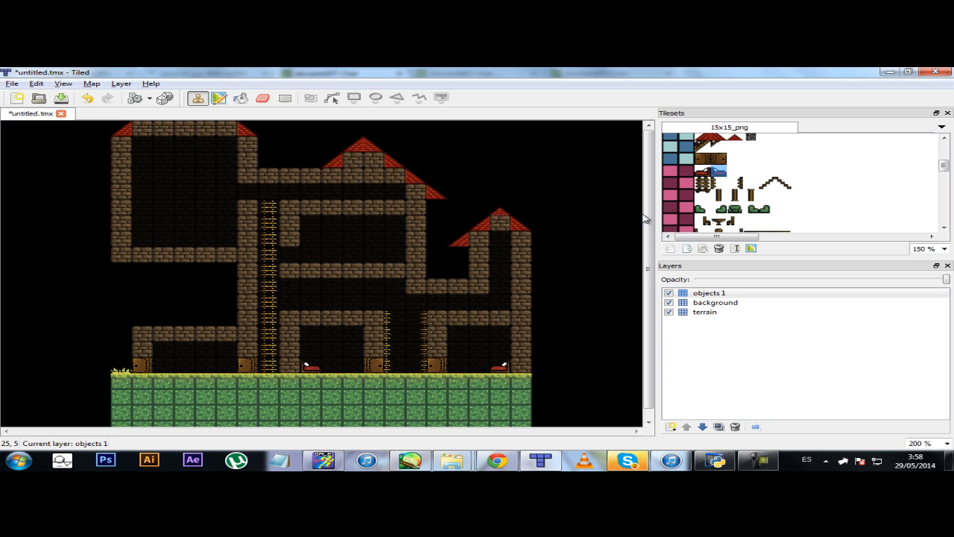
Add a brick floor and a two-tile upper ledge inside the upper-left room and connect the levels with two three-tile ladders
{"action": "scroll", "coordinate": [940, 170], "scroll_direction": "down", "scroll_amount": 3}
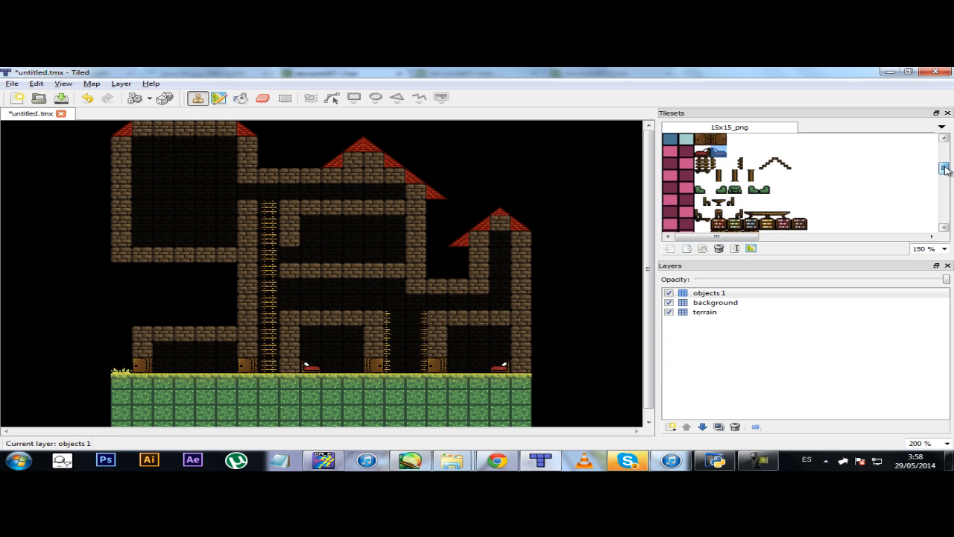
{"action": "left_click_drag", "start_coordinate": [945, 170], "coordinate": [944, 157]}
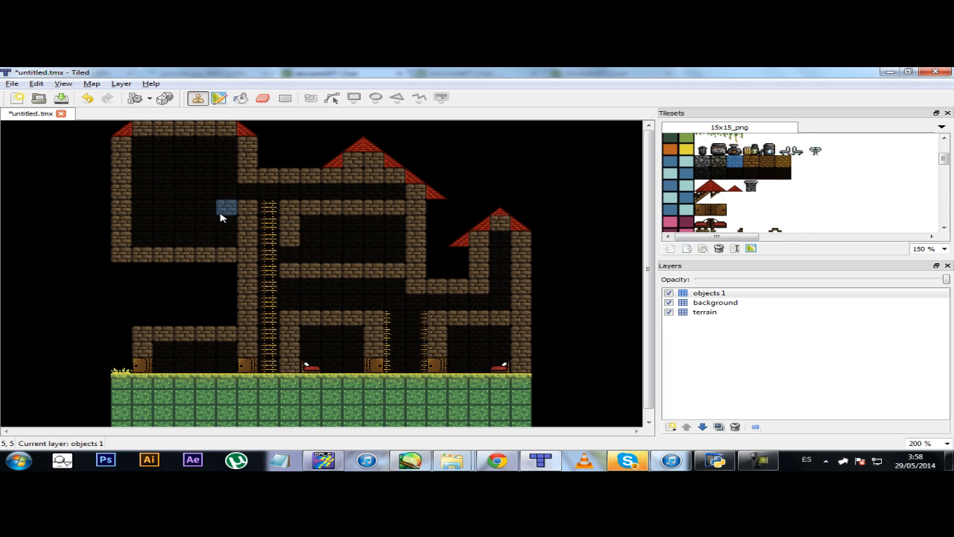
{"action": "left_click_drag", "start_coordinate": [222, 215], "coordinate": [207, 213]}
{"action": "left_click_drag", "start_coordinate": [164, 207], "coordinate": [186, 207]}
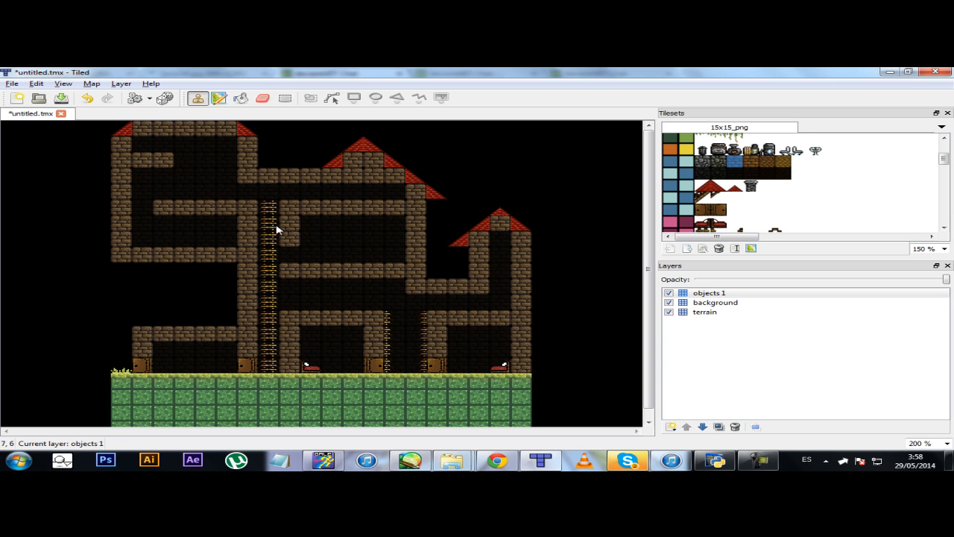
{"action": "left_click_drag", "start_coordinate": [185, 166], "coordinate": [184, 188]}
{"action": "left_click_drag", "start_coordinate": [140, 208], "coordinate": [142, 239]}
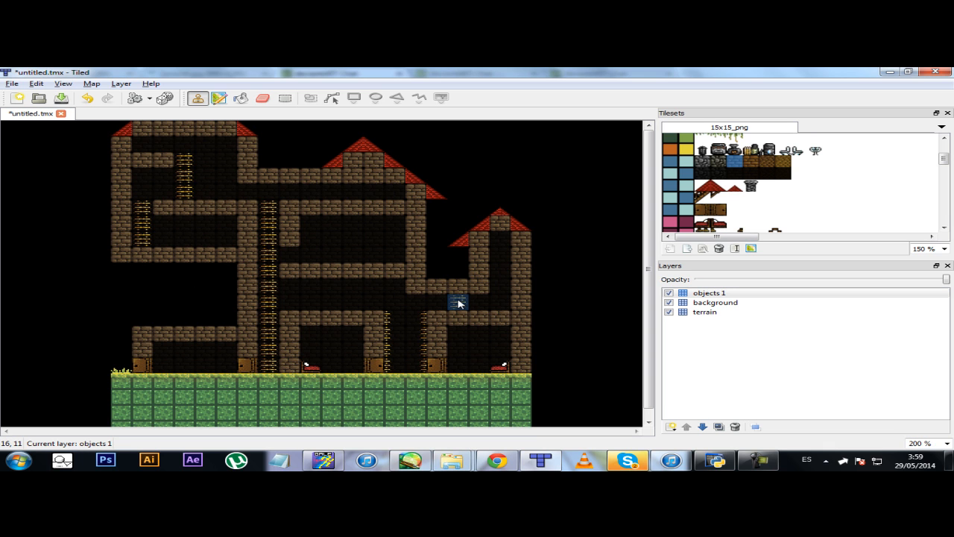
Build a red peaked roof over the lower-left room with three slope tiles rising from the left and slopes descending on the right
{"action": "left_click", "coordinate": [458, 239]}
{"action": "left_click", "coordinate": [121, 335]}
{"action": "left_click", "coordinate": [143, 319]}
{"action": "left_click", "coordinate": [164, 302]}
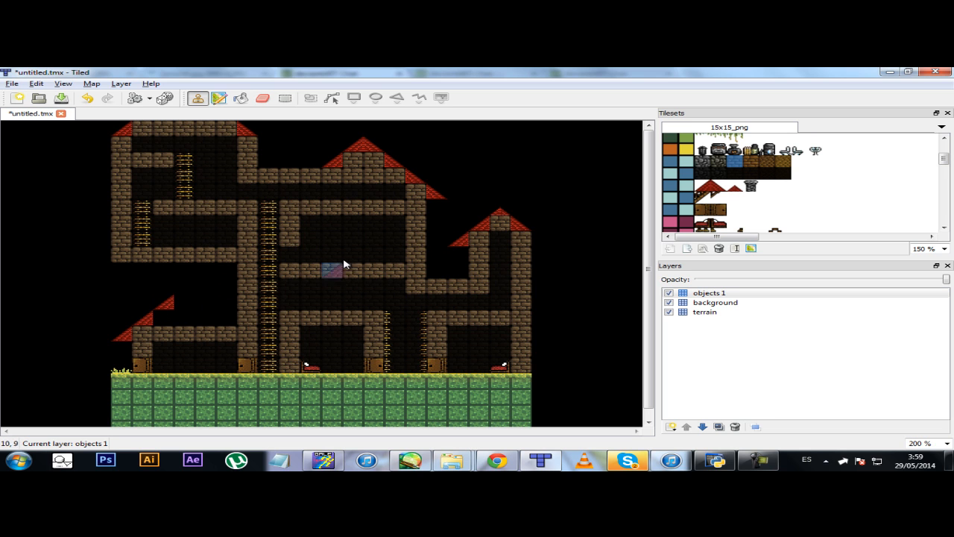
{"action": "right_click", "coordinate": [516, 226]}
{"action": "left_click", "coordinate": [190, 318]}
{"action": "key", "text": "ctrl+z"}
{"action": "left_click", "coordinate": [187, 304]}
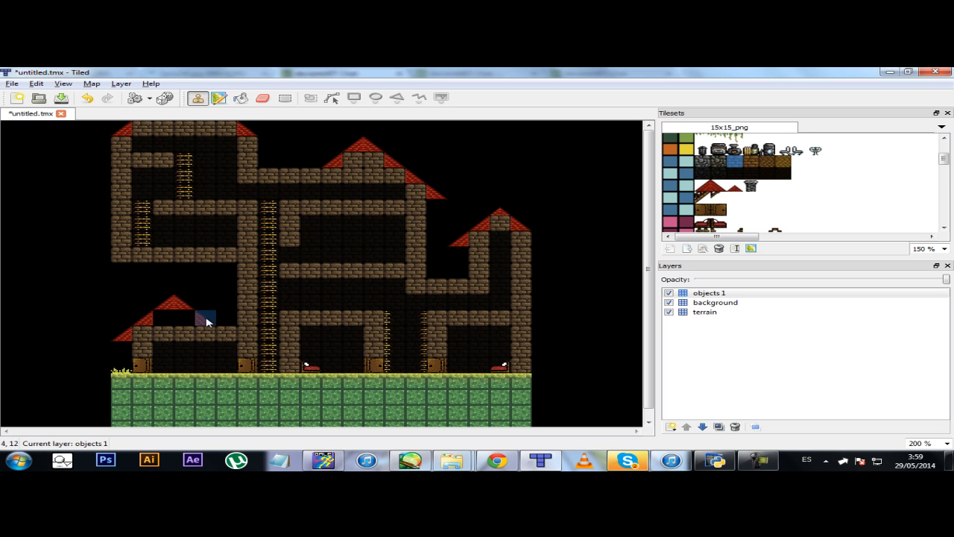
Fill the gap under the lower-left roof peak with two brown bricks and erase the two ceiling bricks below them
{"action": "right_click", "coordinate": [181, 334]}
{"action": "left_click_drag", "start_coordinate": [164, 320], "coordinate": [181, 322]}
{"action": "left_click", "coordinate": [256, 102]}
Add wooden support brackets under the roof overhangs and beneath the upper-left room's floor on objects 1
{"action": "key", "text": "b"}
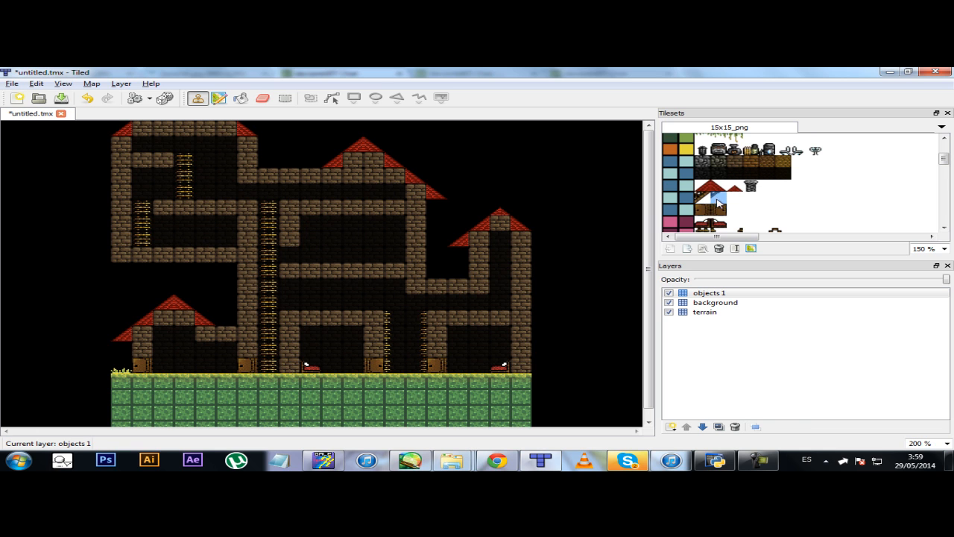
{"action": "left_click", "coordinate": [437, 209]}
{"action": "left_click", "coordinate": [457, 259]}
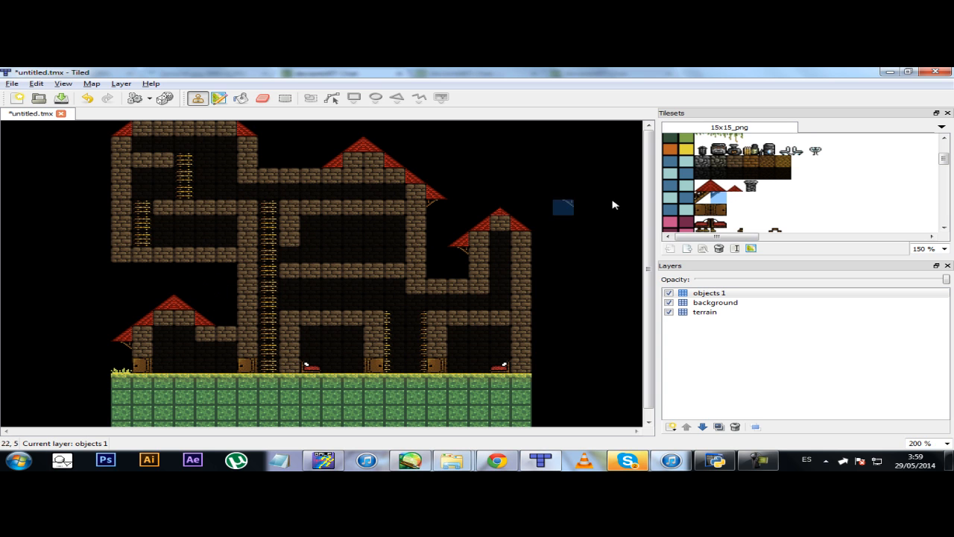
{"action": "left_click", "coordinate": [702, 197]}
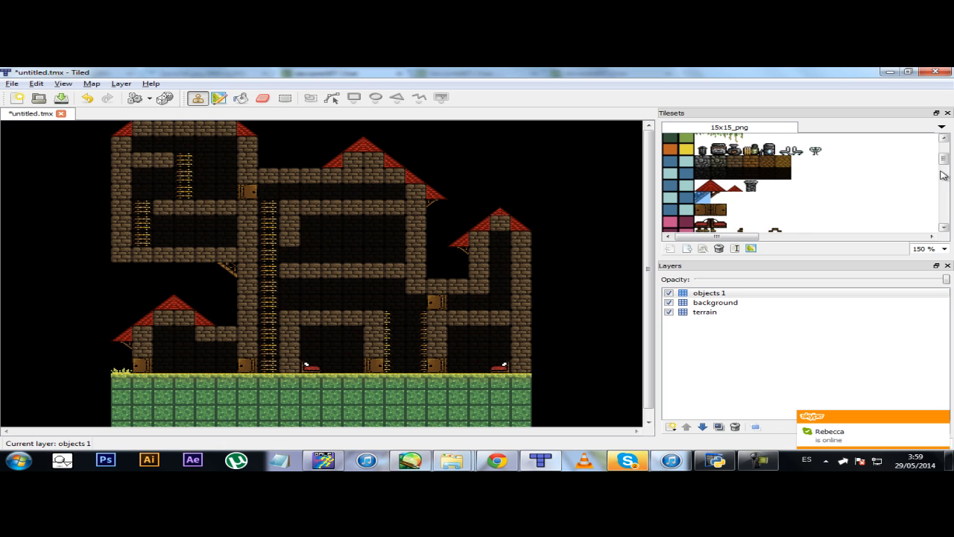
Erase the two lowest bricks of the right tower's left wall and the ledge brick beside them
{"action": "scroll", "coordinate": [945, 161], "scroll_direction": "up", "scroll_amount": 1}
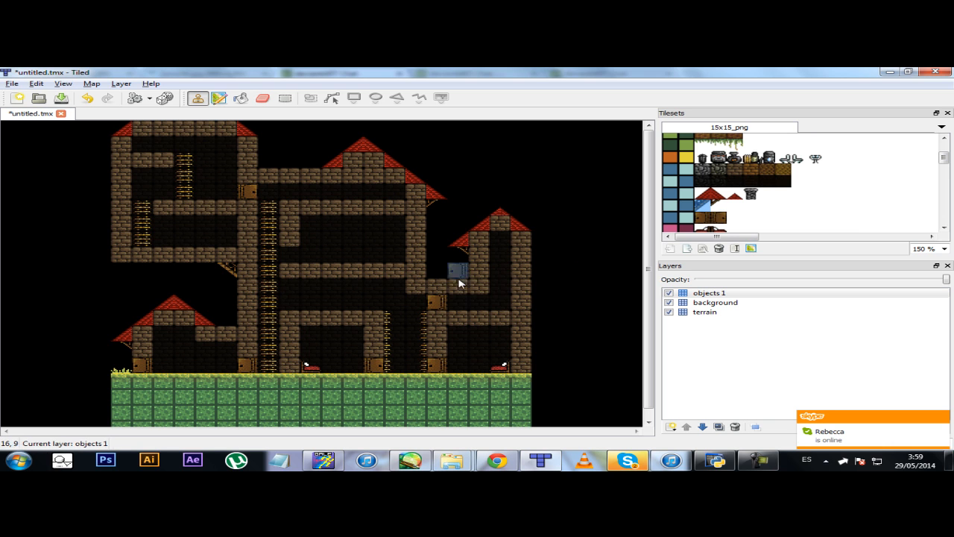
{"action": "left_click", "coordinate": [262, 99]}
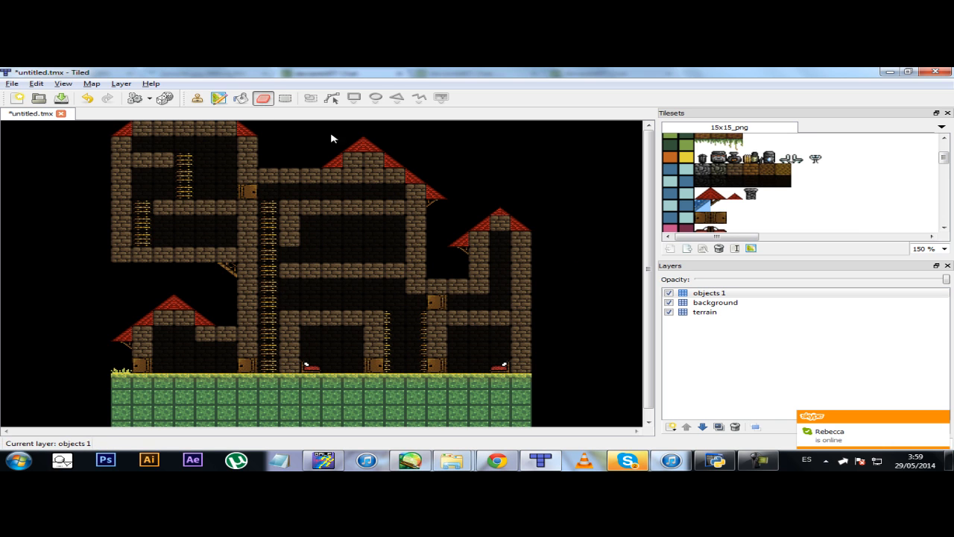
{"action": "left_click_drag", "start_coordinate": [464, 285], "coordinate": [481, 276]}
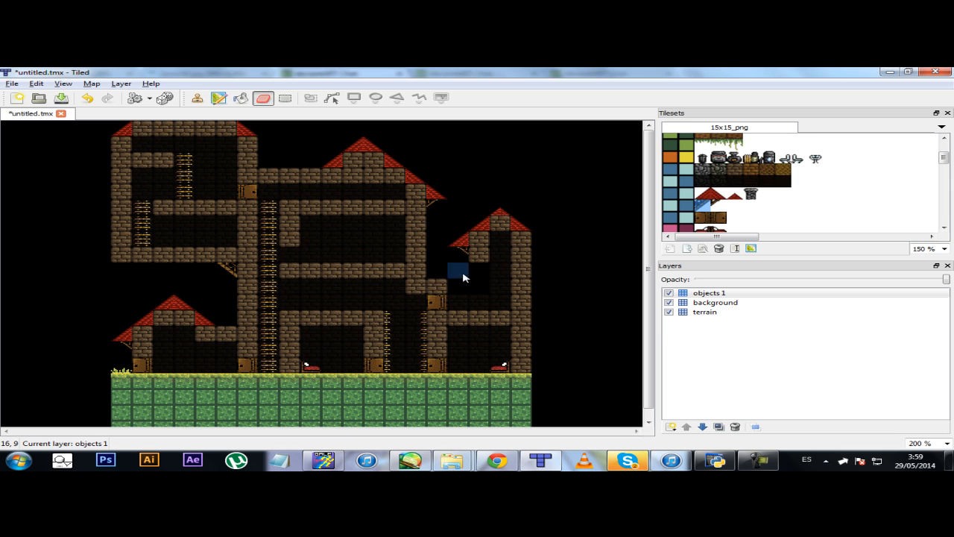
Extend the central platform's row with two bricks toward the right tower and fill the erased area with dark brick on background
{"action": "left_click", "coordinate": [198, 99]}
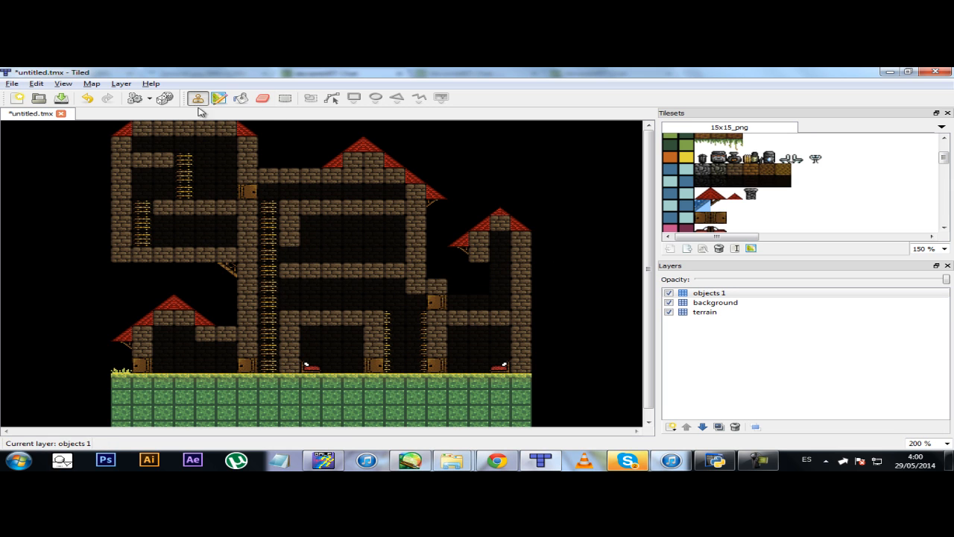
{"action": "left_click_drag", "start_coordinate": [443, 271], "coordinate": [457, 272]}
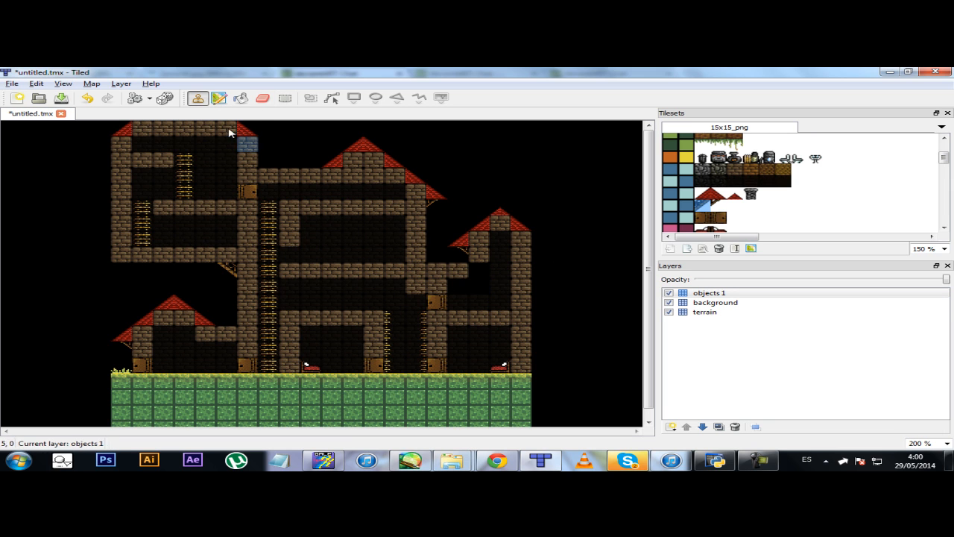
{"action": "left_click", "coordinate": [715, 302]}
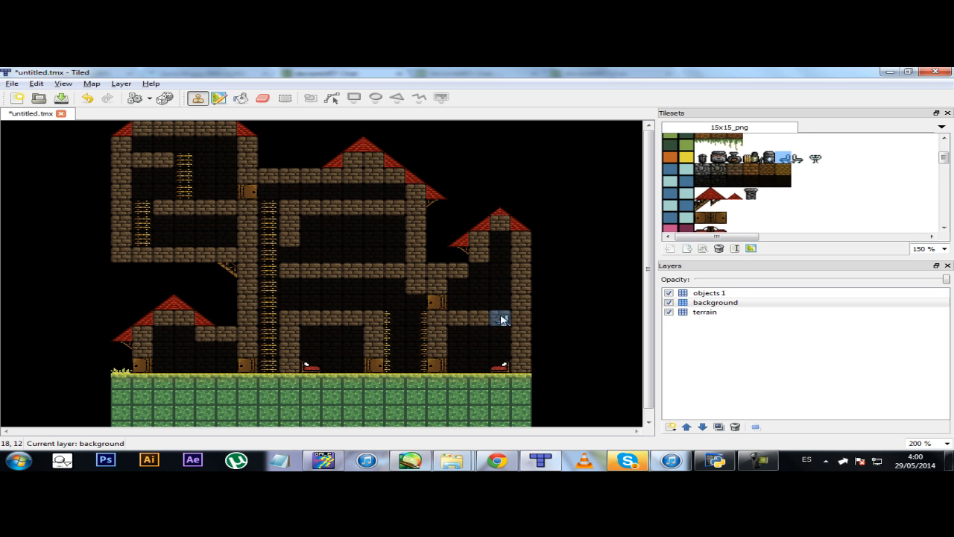
Place a grey chair on objects 1 beside the right wall of the right tower's bottom floor
{"action": "left_click", "coordinate": [714, 295]}
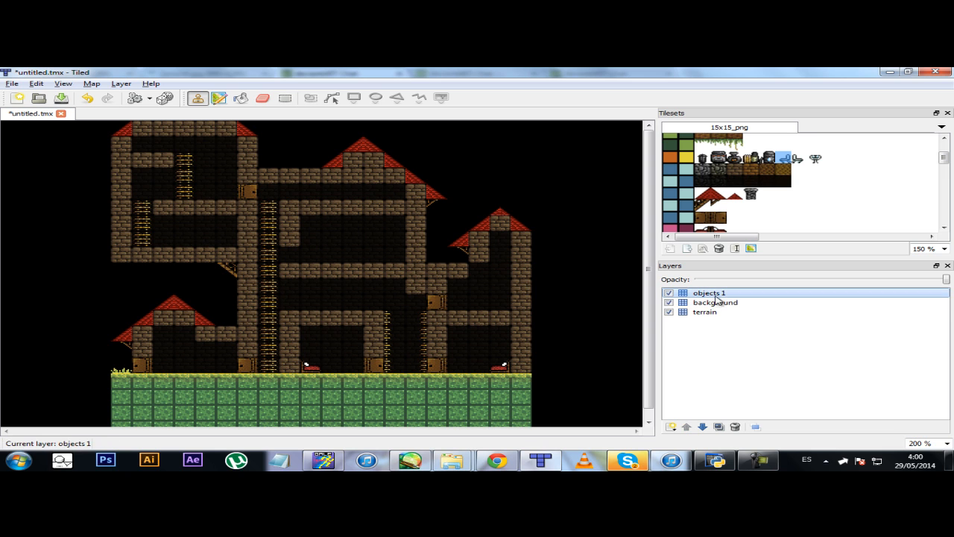
{"action": "left_click", "coordinate": [504, 304]}
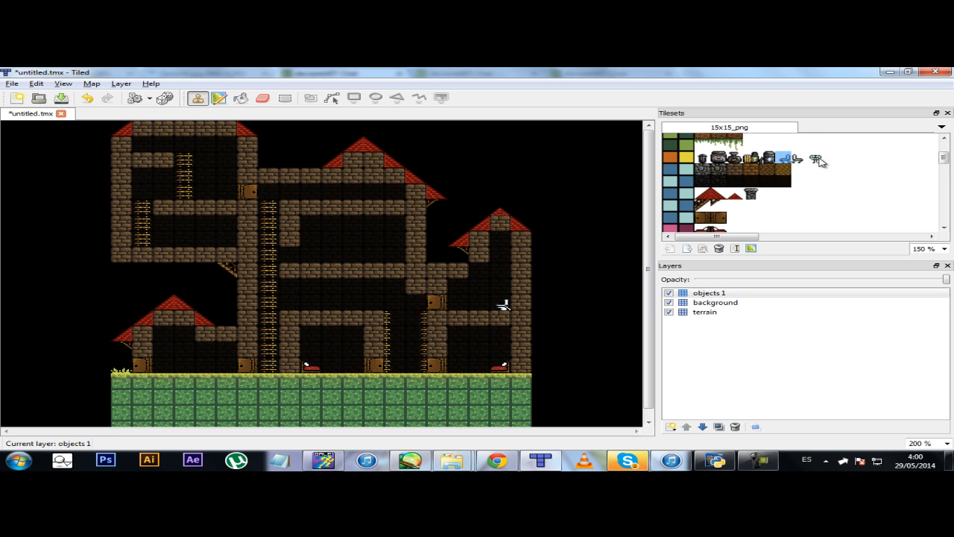
Place a sink beside the toilet in the right tower, and a jar with planks, a barrel and a bin along the upper corridor's right end
{"action": "left_click", "coordinate": [479, 304]}
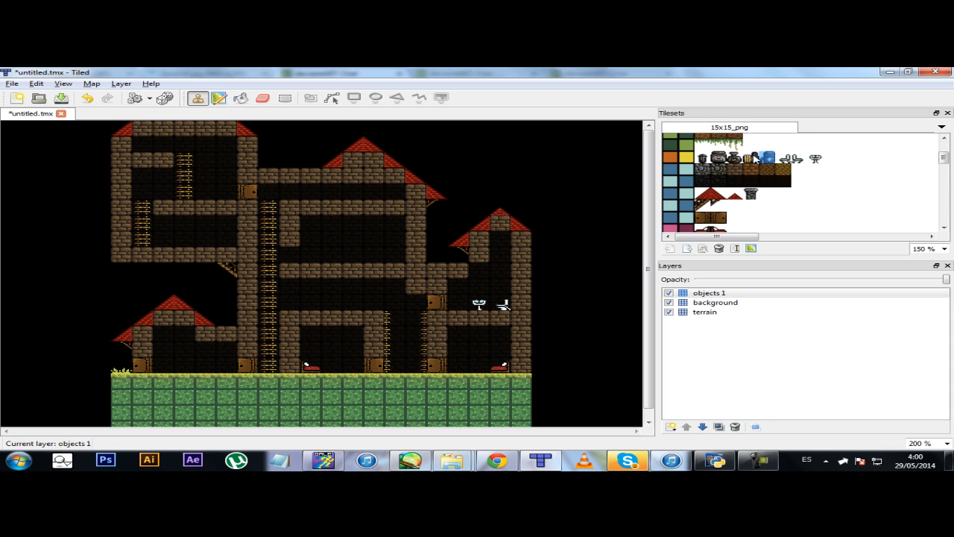
{"action": "left_click", "coordinate": [395, 192]}
{"action": "left_click", "coordinate": [751, 157]}
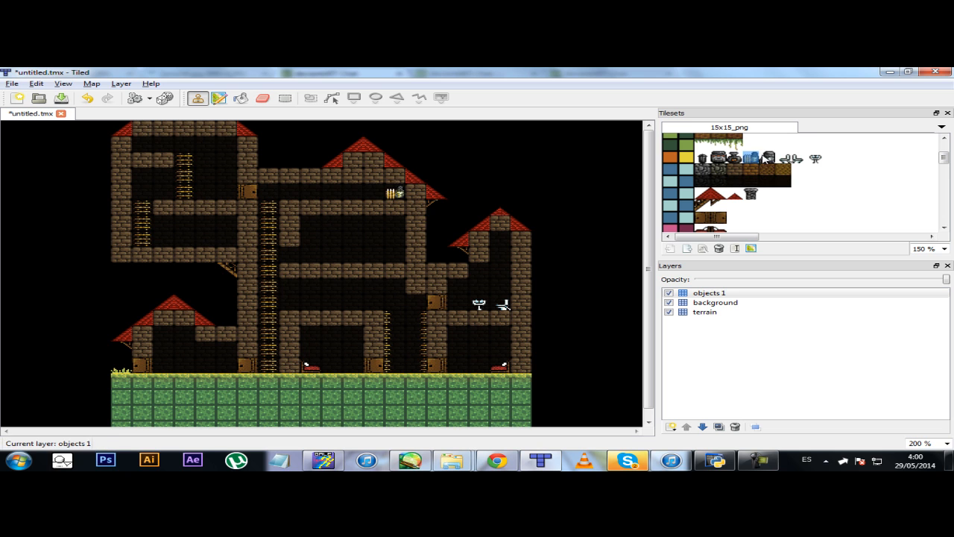
{"action": "left_click", "coordinate": [376, 192]}
{"action": "left_click", "coordinate": [766, 157]}
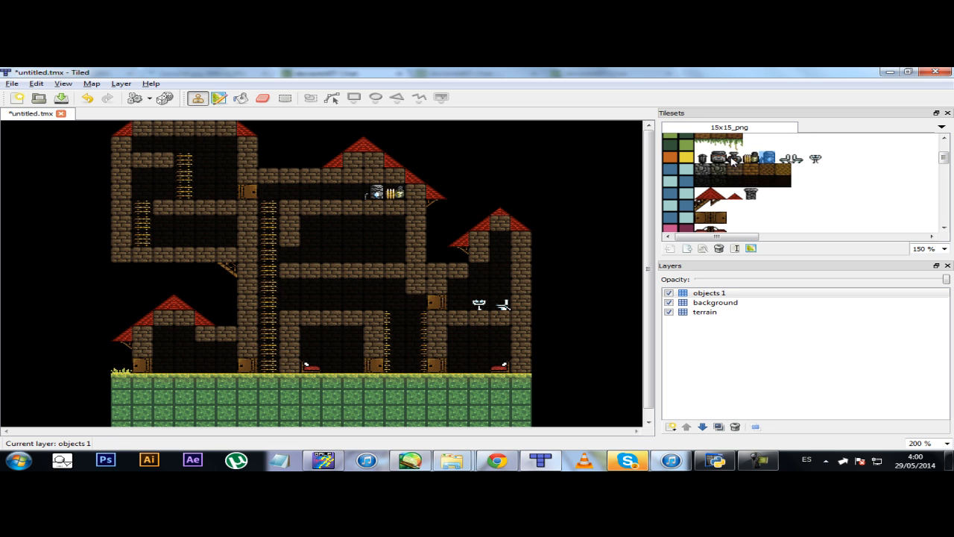
{"action": "left_click", "coordinate": [353, 192]}
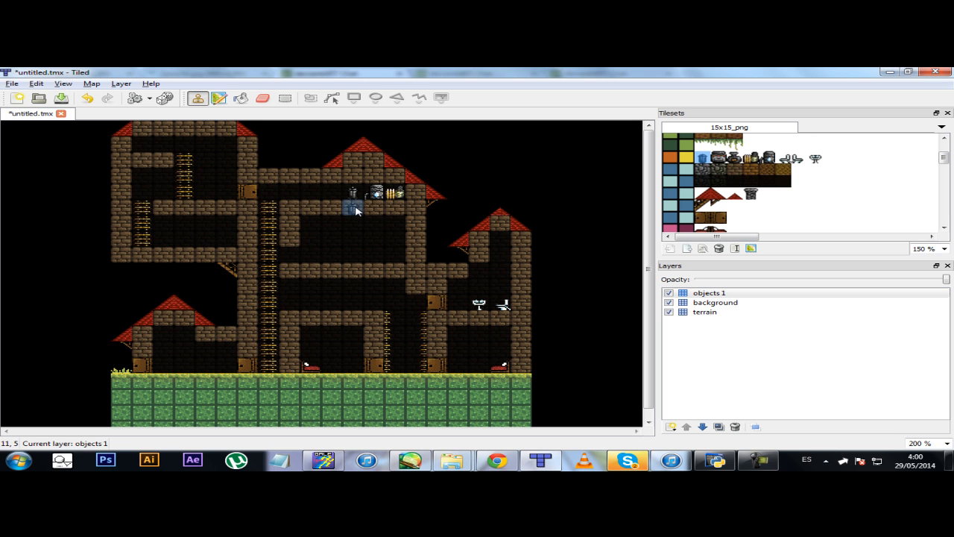
Place a stove and a cauldron side by side on the brick ledge of the upper-left room
{"action": "left_click", "coordinate": [142, 145]}
{"action": "left_click", "coordinate": [734, 158]}
{"action": "left_click", "coordinate": [158, 146]}
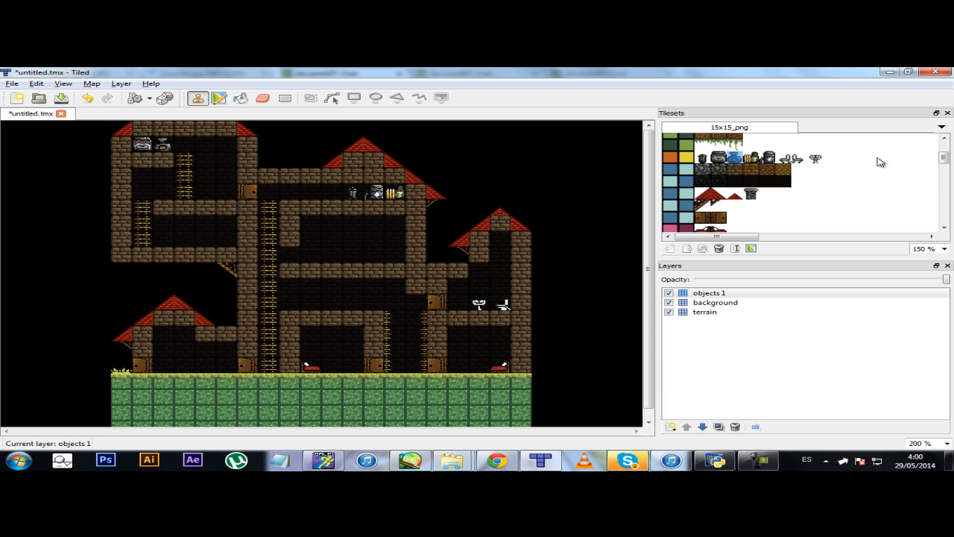
Place a two-door wooden cabinet beside the left ground-floor bed and a wooden chest of drawers beside the right bed
{"action": "left_click_drag", "start_coordinate": [942, 163], "coordinate": [933, 179]}
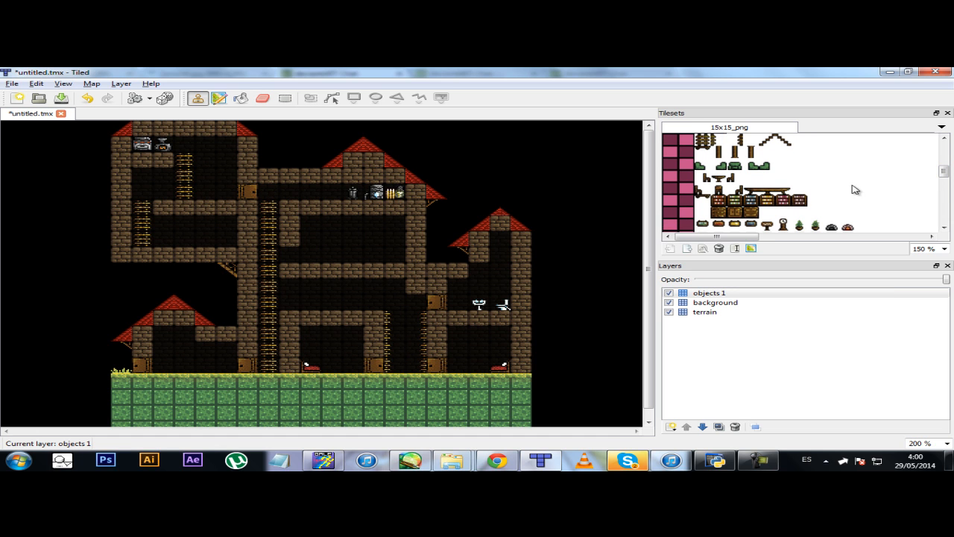
{"action": "left_click_drag", "start_coordinate": [943, 170], "coordinate": [944, 173]}
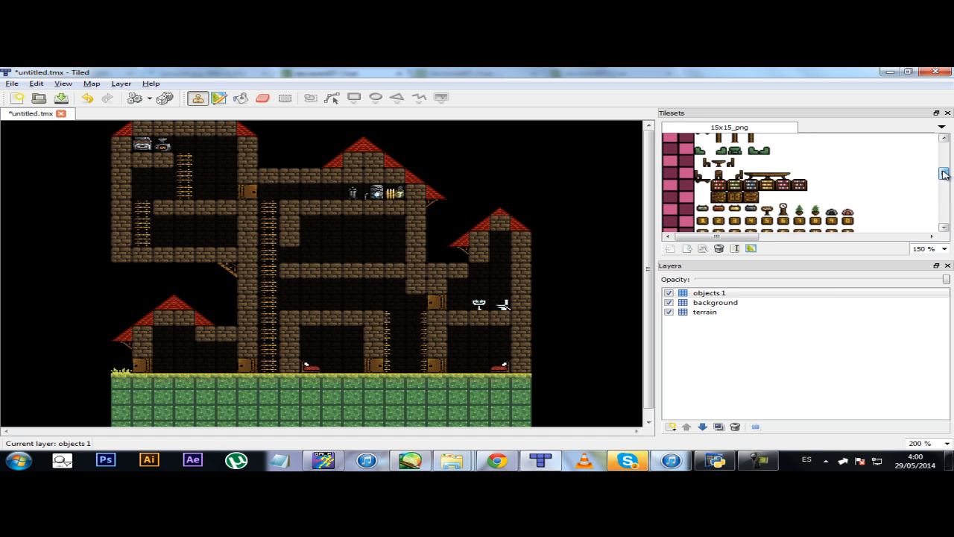
{"action": "left_click", "coordinate": [721, 196]}
{"action": "left_click", "coordinate": [736, 197]}
{"action": "left_click", "coordinate": [332, 365]}
{"action": "left_click", "coordinate": [750, 197]}
{"action": "left_click", "coordinate": [479, 365]}
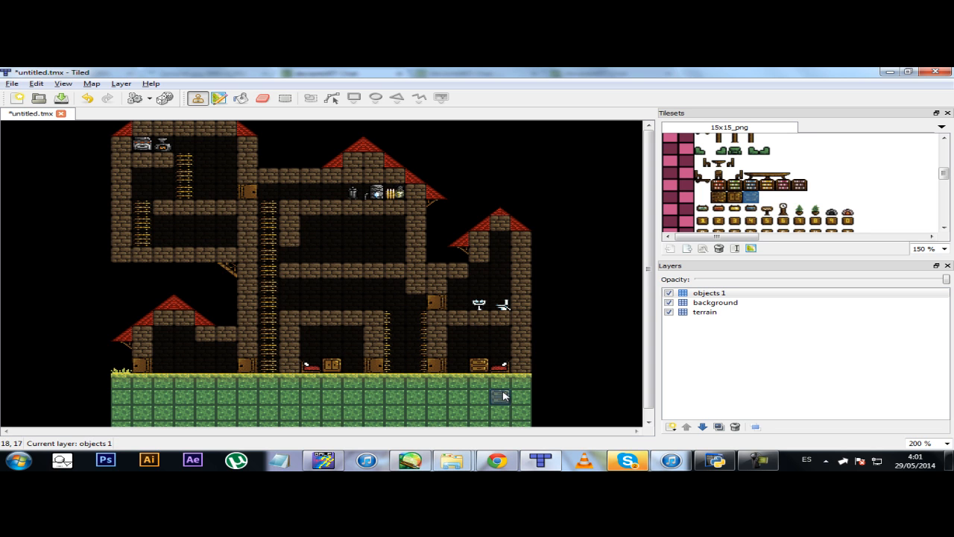
Try stacking a second piece of wooden furniture on top of the cabinet and the chest of drawers in the two bedrooms
{"action": "left_click", "coordinate": [734, 197]}
{"action": "left_click", "coordinate": [332, 348]}
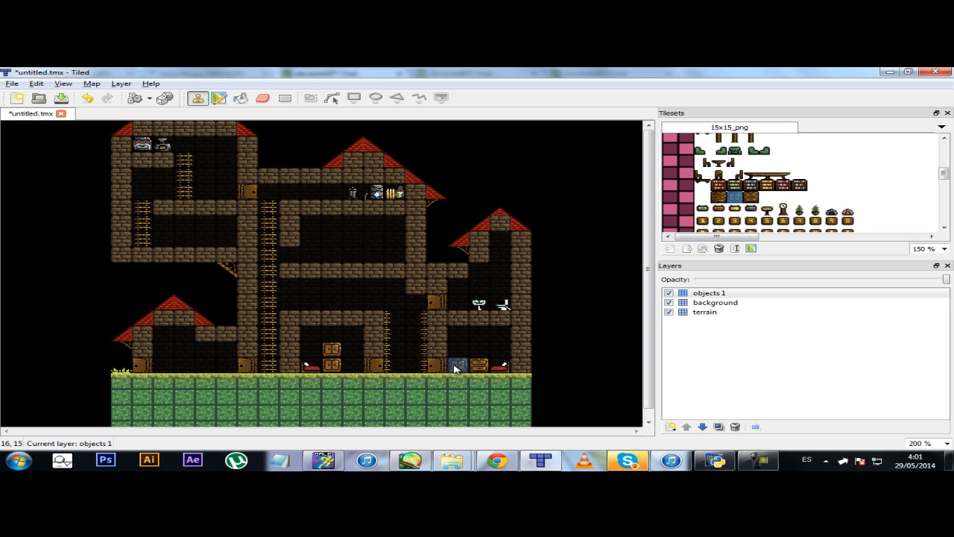
{"action": "right_click", "coordinate": [479, 364]}
{"action": "left_click", "coordinate": [331, 348]}
{"action": "left_click", "coordinate": [717, 196]}
{"action": "left_click", "coordinate": [479, 348]}
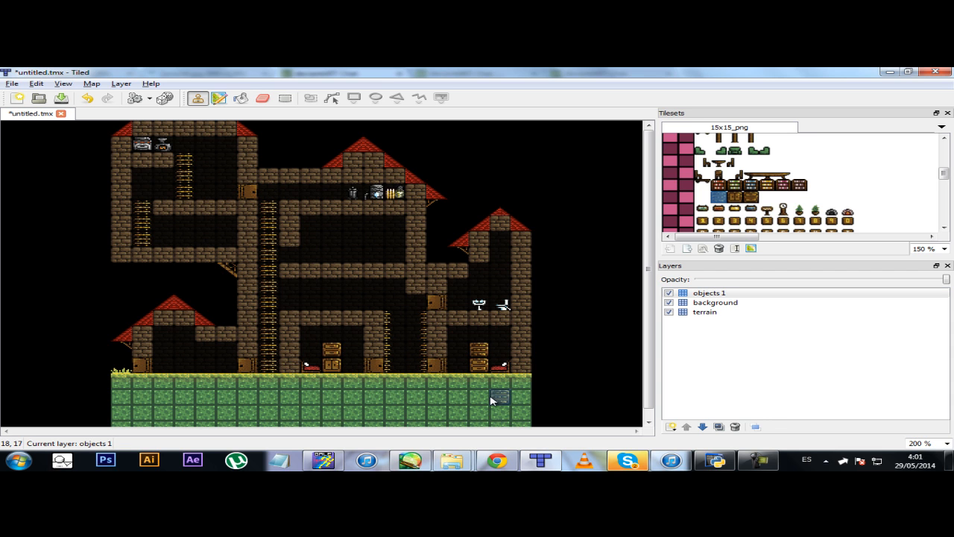
Undo the furniture stacked above the cabinet and the chest of drawers
{"action": "key", "text": "ctrl+z"}
{"action": "key", "text": "ctrl+z"}
{"action": "key", "text": "ctrl+z"}
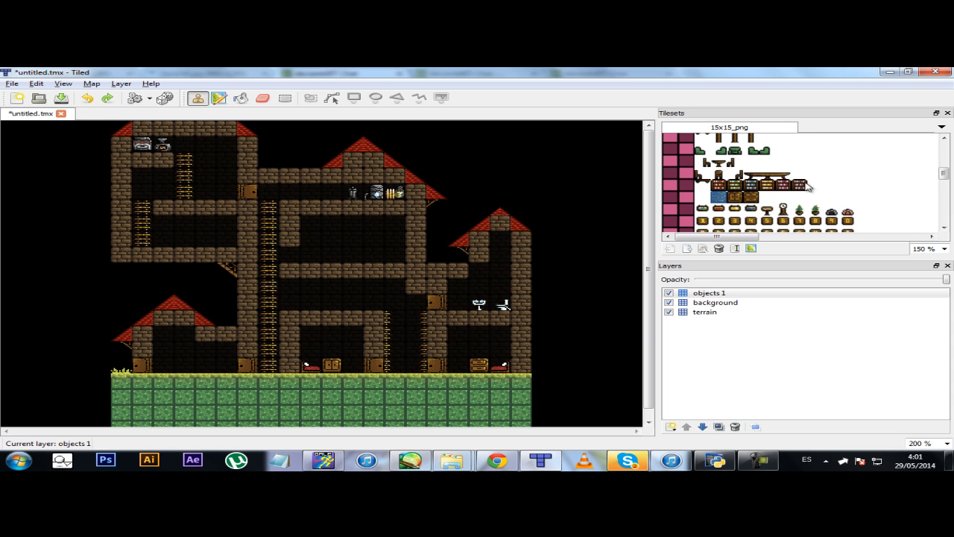
Place a standing clock just inside the lower-left house's entrance and a wooden signpost on the grass outside its door
{"action": "left_click", "coordinate": [783, 210]}
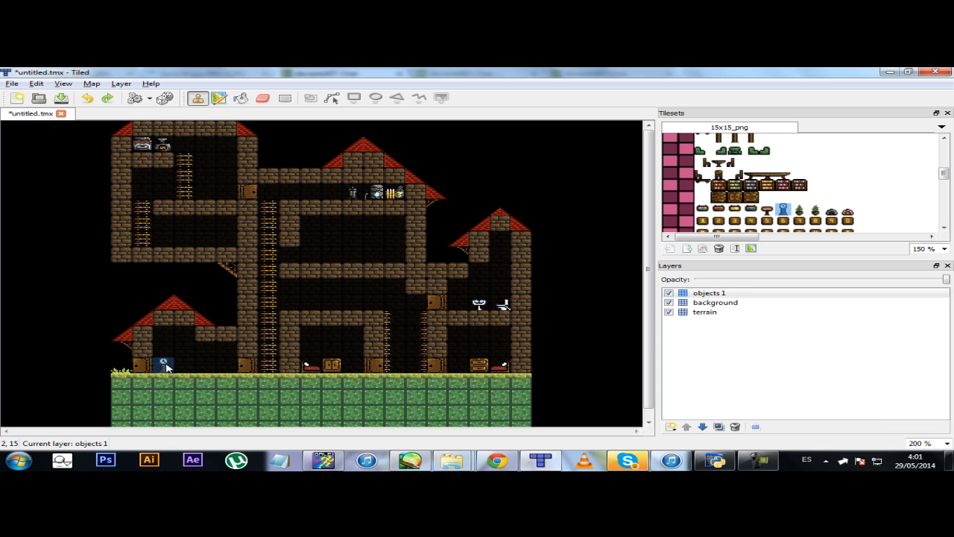
{"action": "left_click", "coordinate": [165, 365]}
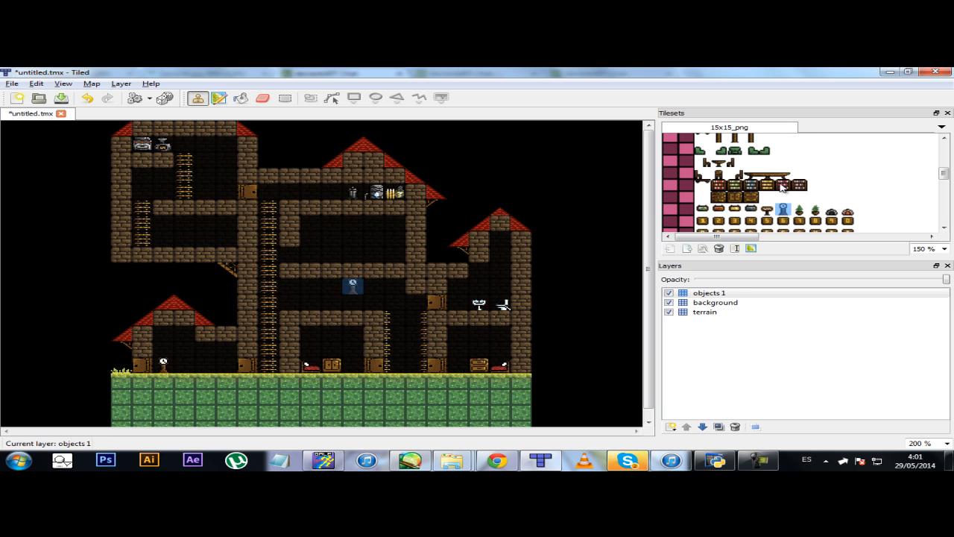
{"action": "left_click", "coordinate": [768, 212]}
{"action": "left_click", "coordinate": [122, 367]}
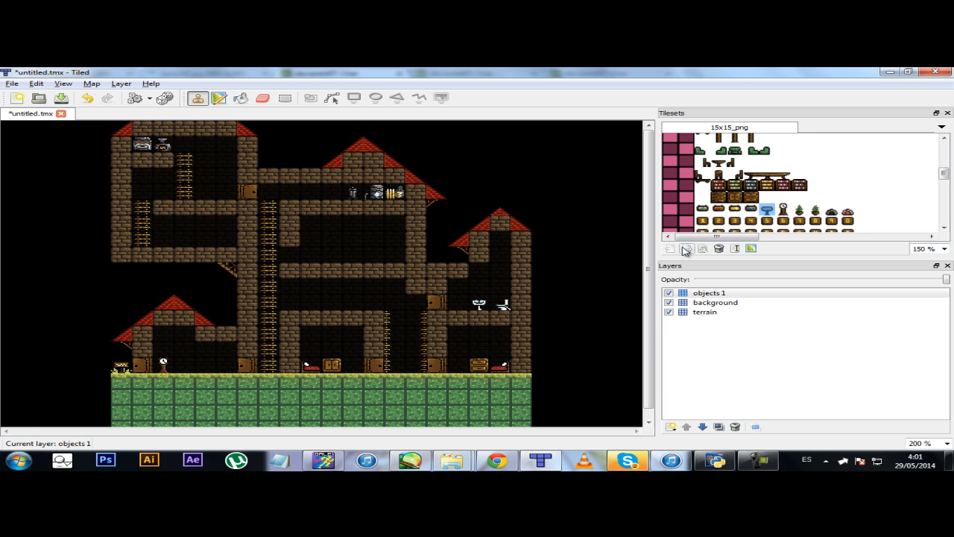
Place a front-facing green armchair between the furniture and the door in each of the two ground-floor bedrooms
{"action": "left_click_drag", "start_coordinate": [944, 172], "coordinate": [945, 170]}
{"action": "left_click", "coordinate": [753, 196]}
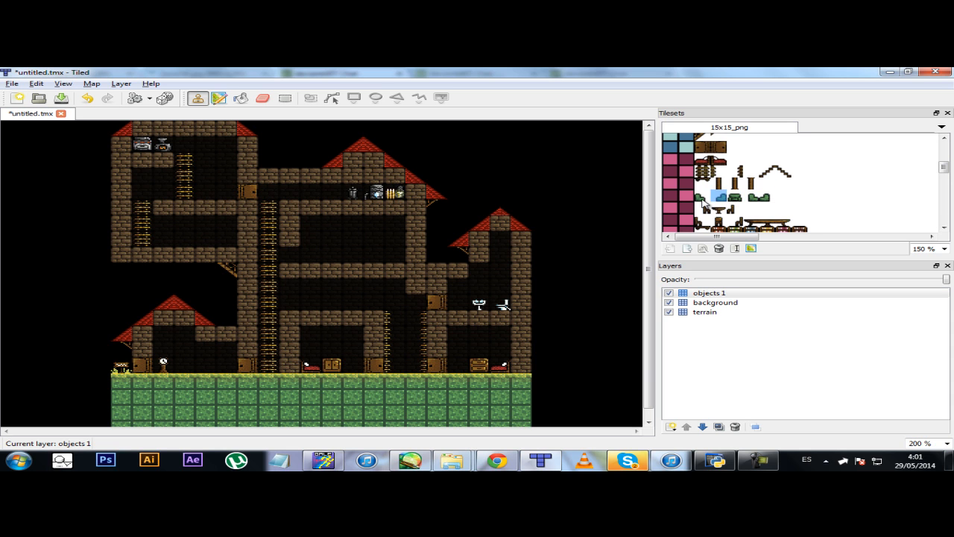
{"action": "left_click", "coordinate": [766, 196]}
{"action": "left_click", "coordinate": [718, 198]}
{"action": "left_click", "coordinate": [754, 197]}
{"action": "left_click", "coordinate": [767, 199]}
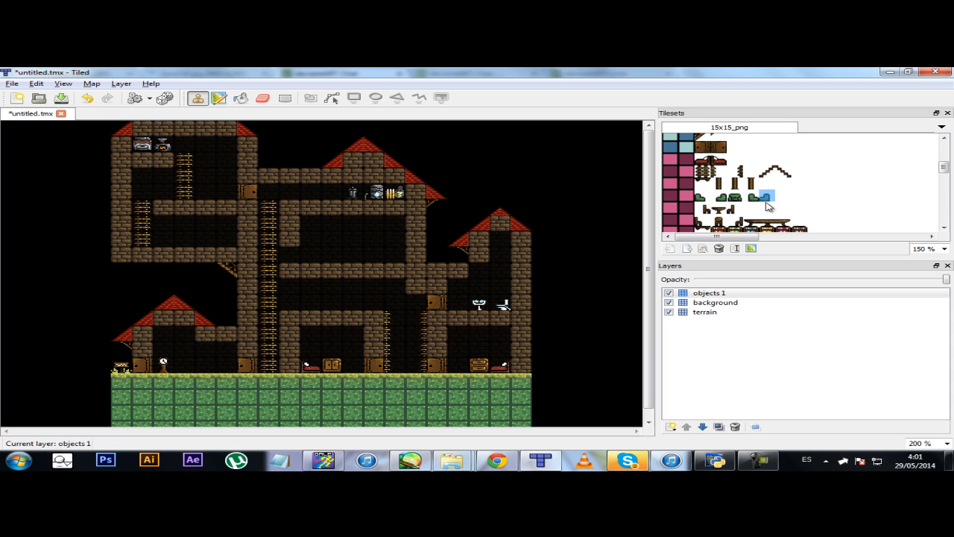
{"action": "left_click", "coordinate": [735, 198]}
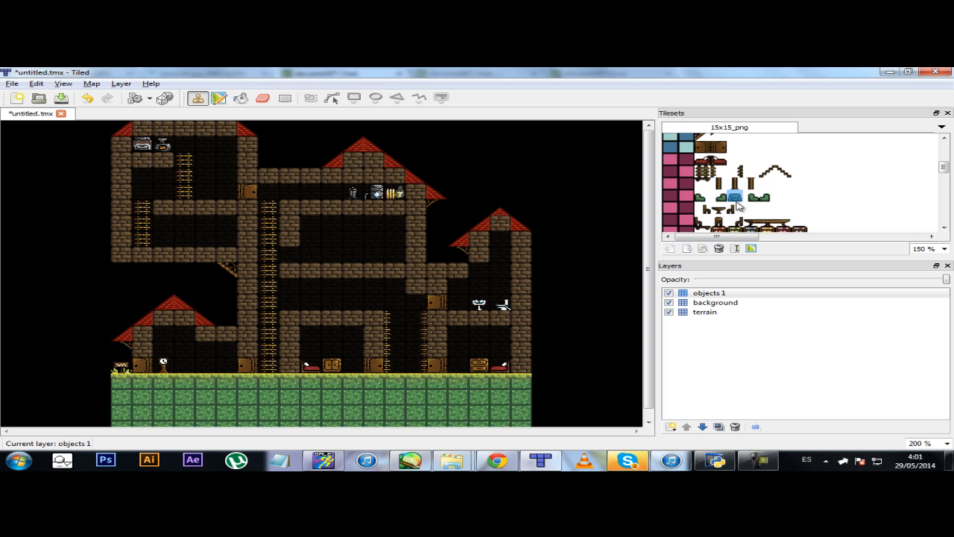
{"action": "left_click", "coordinate": [352, 366]}
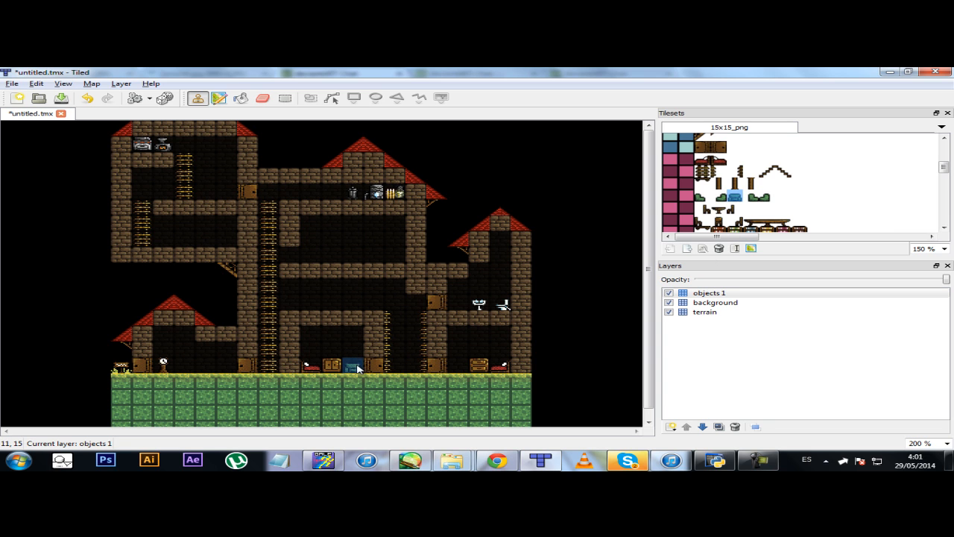
{"action": "left_click", "coordinate": [457, 366]}
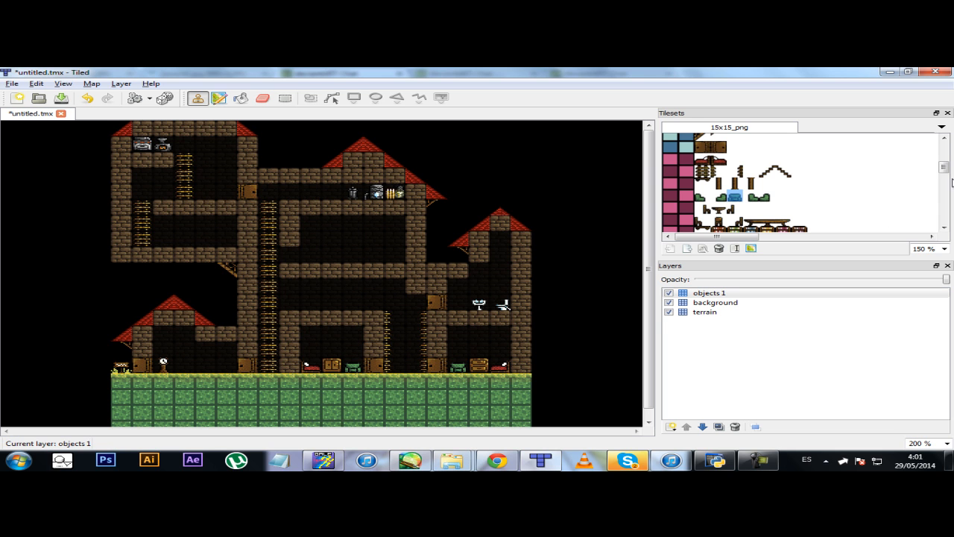
Hang number plate 1 above the left bedroom's cabinet and number plate 2 above the right bedroom's chest of drawers
{"action": "mouse_move", "coordinate": [944, 168]}
{"action": "left_mouse_down"}
{"action": "mouse_move", "coordinate": [944, 179]}
{"action": "mouse_move", "coordinate": [860, 170]}
{"action": "left_mouse_up"}
{"action": "left_click", "coordinate": [703, 175]}
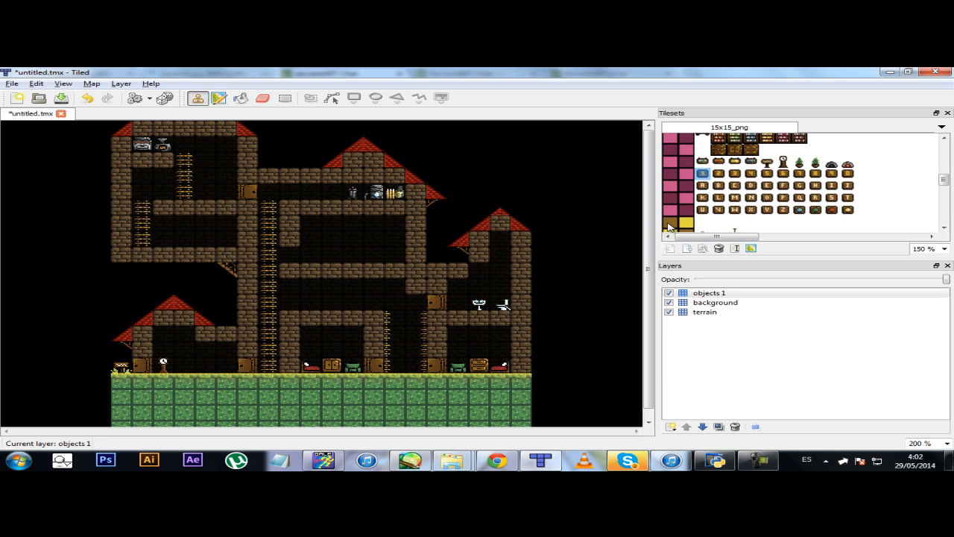
{"action": "left_click", "coordinate": [332, 351]}
{"action": "left_click", "coordinate": [719, 173]}
{"action": "left_click", "coordinate": [479, 348]}
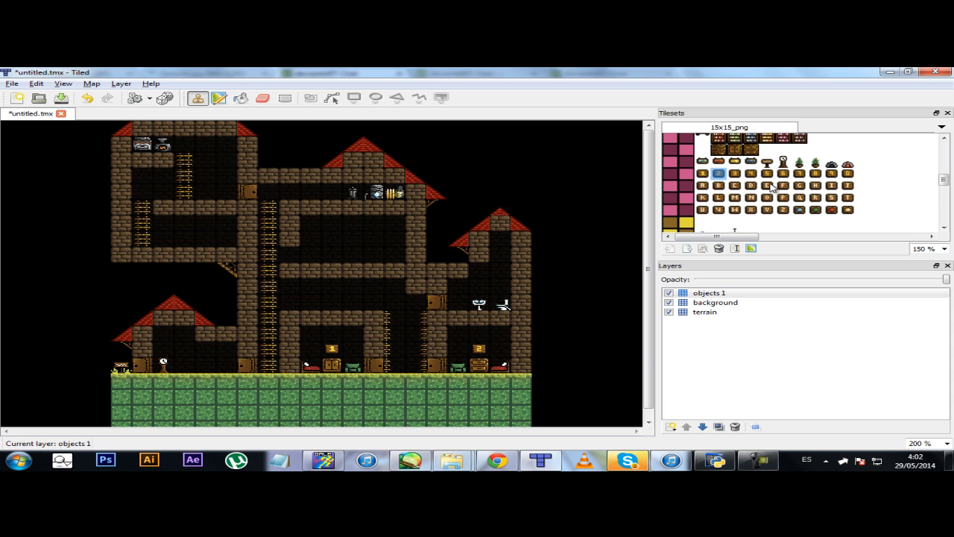
Add letter plates: B above the sink, K above the upper-left room's right ladder, and D left of the bin in the upper corridor
{"action": "left_click", "coordinate": [719, 185]}
{"action": "left_click", "coordinate": [479, 285]}
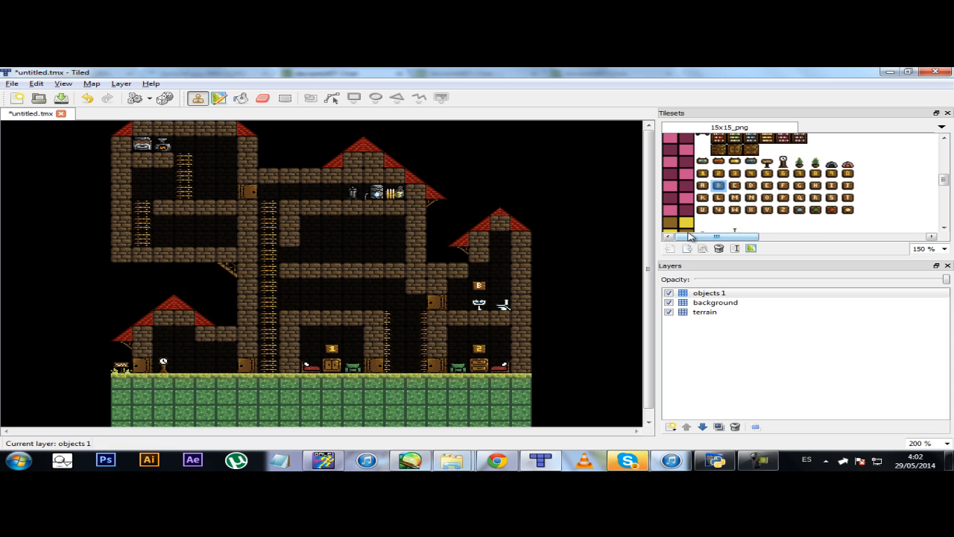
{"action": "left_click", "coordinate": [702, 198]}
{"action": "left_click", "coordinate": [189, 151]}
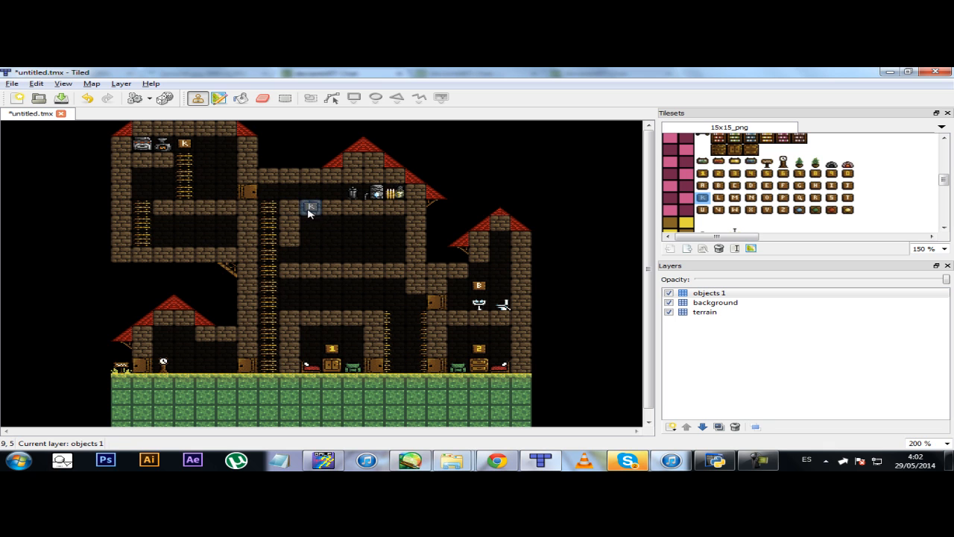
{"action": "left_click", "coordinate": [750, 185]}
{"action": "left_click", "coordinate": [332, 191]}
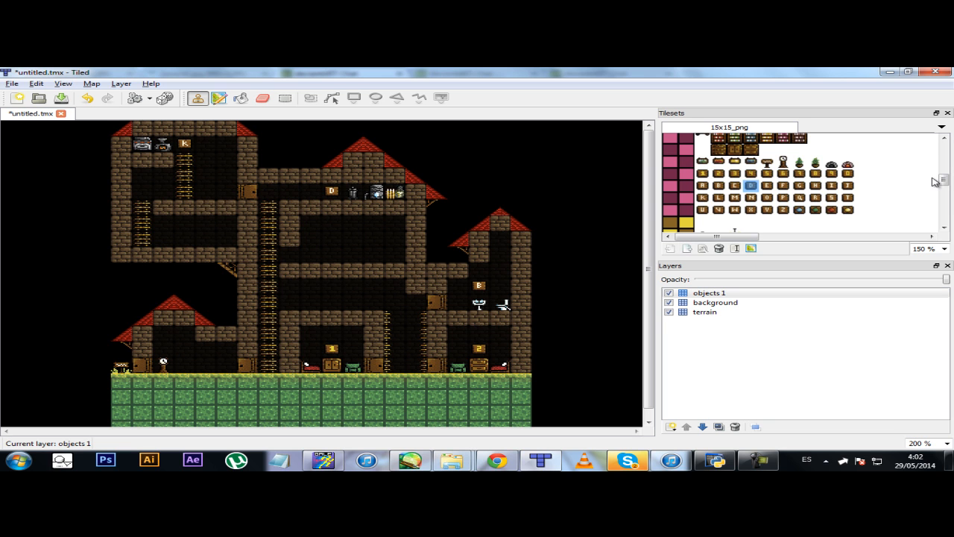
Try to pick the three long-table tiles one by one as a single multi-tile stamp
{"action": "mouse_move", "coordinate": [943, 180]}
{"action": "left_mouse_down"}
{"action": "mouse_move", "coordinate": [945, 190]}
{"action": "mouse_move", "coordinate": [946, 173]}
{"action": "left_mouse_up"}
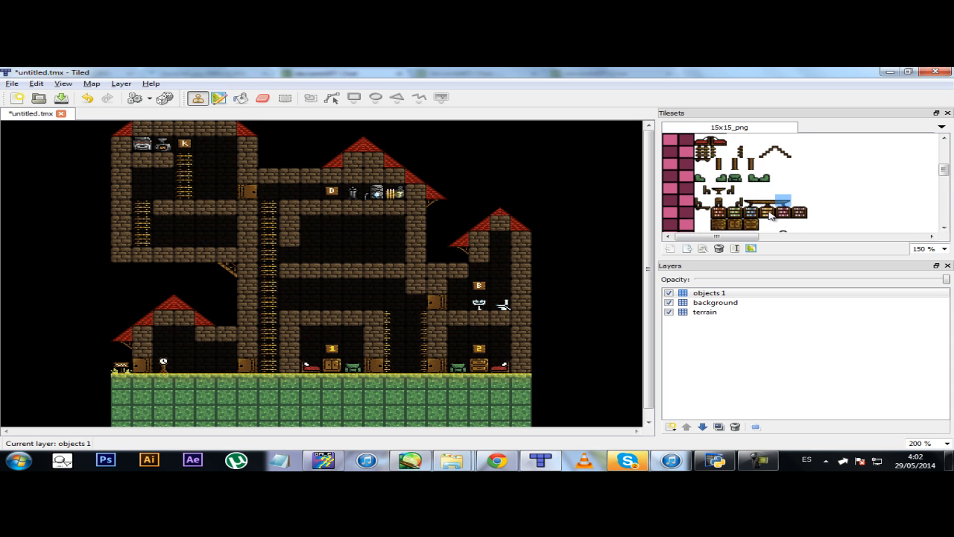
{"action": "left_click", "coordinate": [722, 192]}
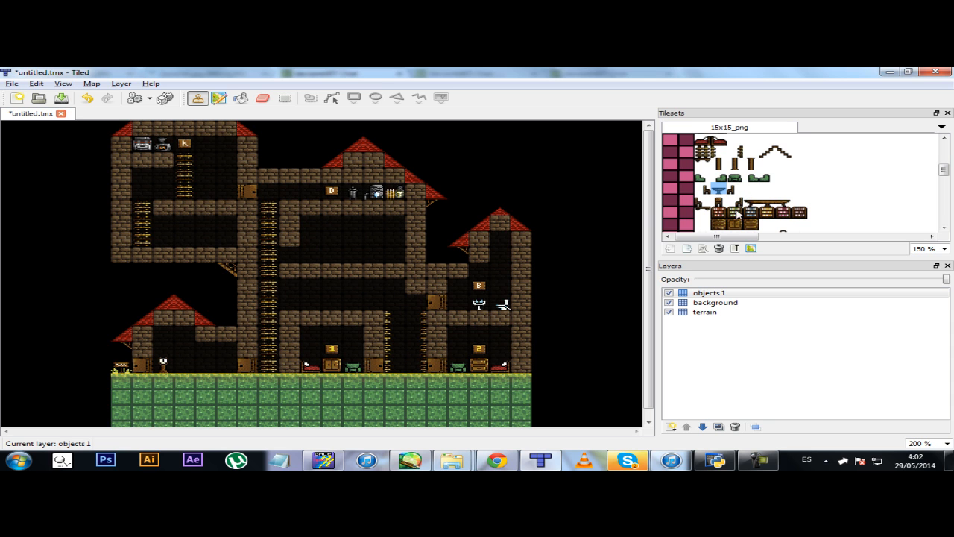
{"action": "left_click", "coordinate": [752, 202]}
{"action": "left_click", "coordinate": [769, 202]}
{"action": "left_click", "coordinate": [783, 203]}
{"action": "left_click", "coordinate": [750, 189]}
{"action": "left_click", "coordinate": [751, 201]}
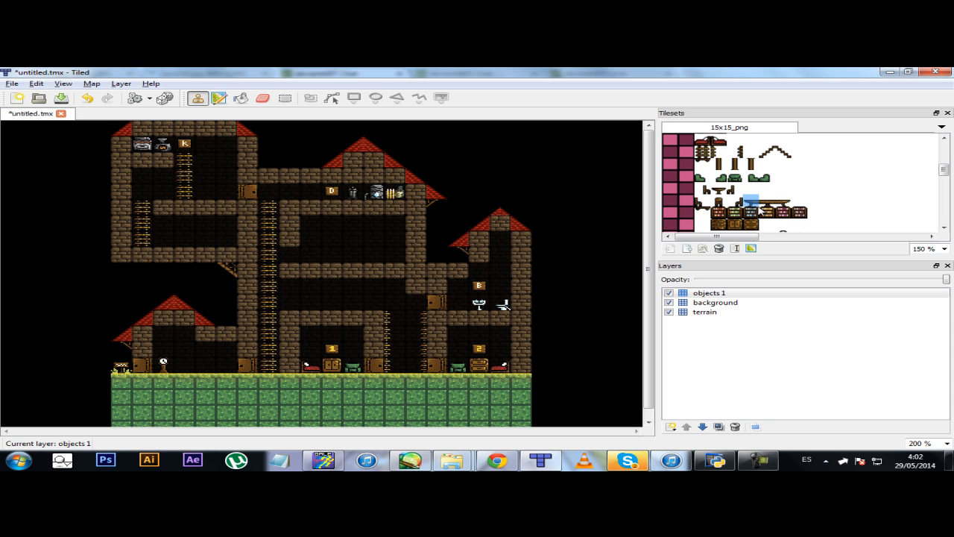
{"action": "left_click", "coordinate": [770, 202], "text": "ctrl"}
{"action": "left_click", "coordinate": [782, 202], "text": "ctrl"}
{"action": "left_click", "coordinate": [781, 215], "text": "ctrl"}
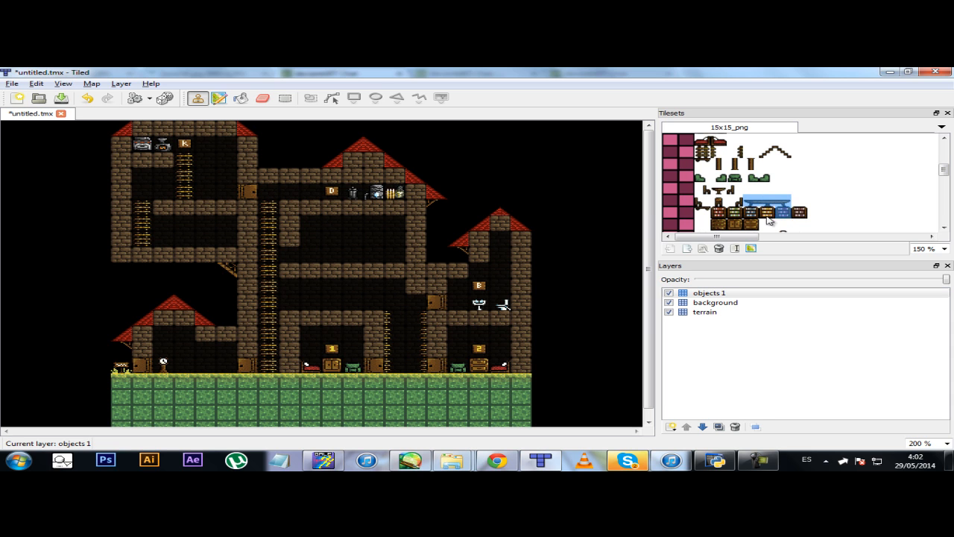
{"action": "left_click", "coordinate": [721, 223], "text": "ctrl"}
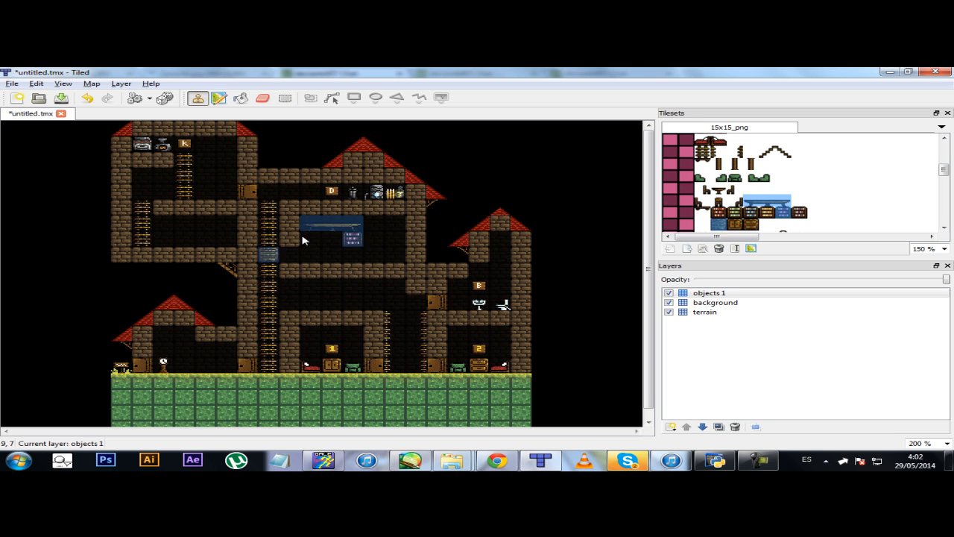
{"action": "left_click", "coordinate": [784, 190]}
Place the long wooden table's left, middle and right tiles side by side on the central room's floor
{"action": "left_click", "coordinate": [755, 203]}
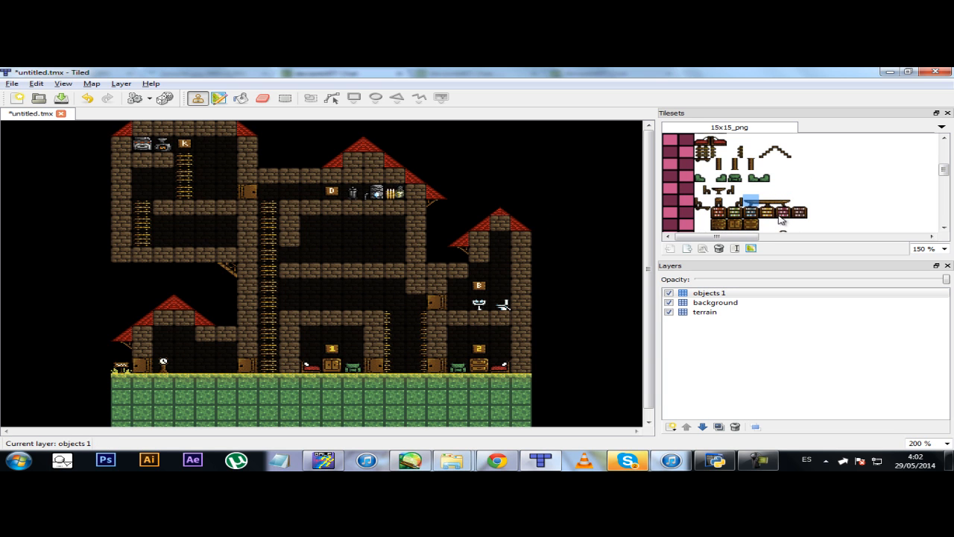
{"action": "left_click", "coordinate": [335, 259]}
{"action": "left_click", "coordinate": [770, 204]}
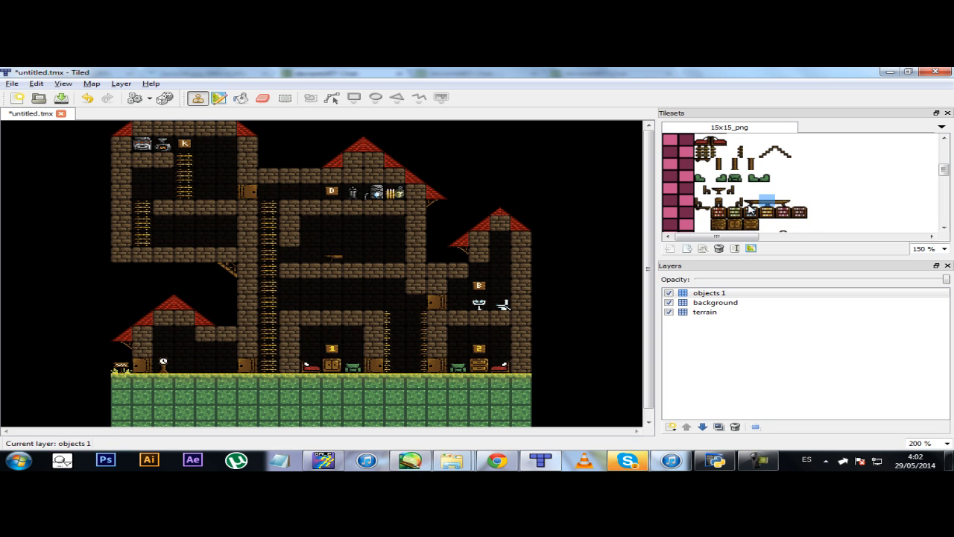
{"action": "left_click", "coordinate": [354, 262]}
{"action": "left_click", "coordinate": [783, 201]}
{"action": "left_click", "coordinate": [374, 257]}
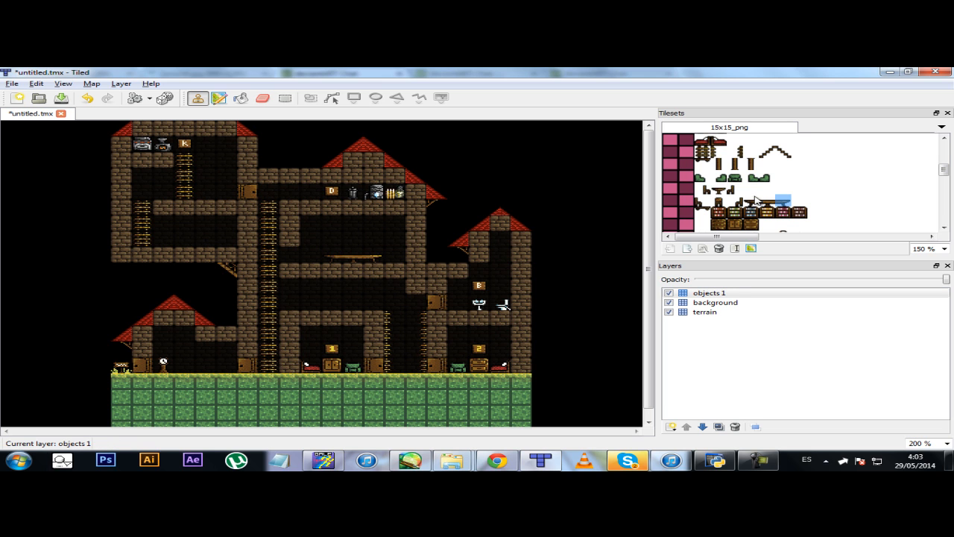
{"action": "left_click_drag", "start_coordinate": [749, 203], "coordinate": [786, 201]}
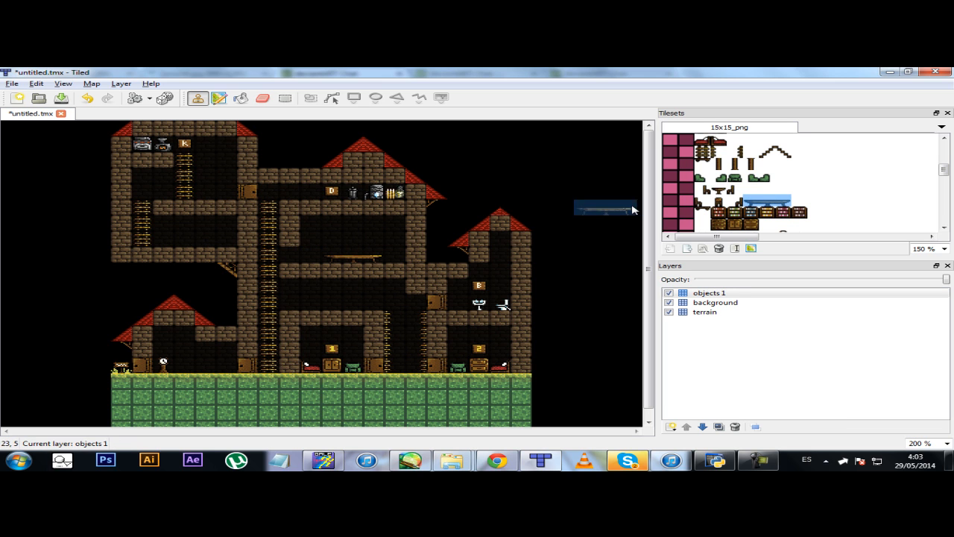
Place a wooden chair facing the long table at each of its two ends
{"action": "left_click", "coordinate": [702, 189]}
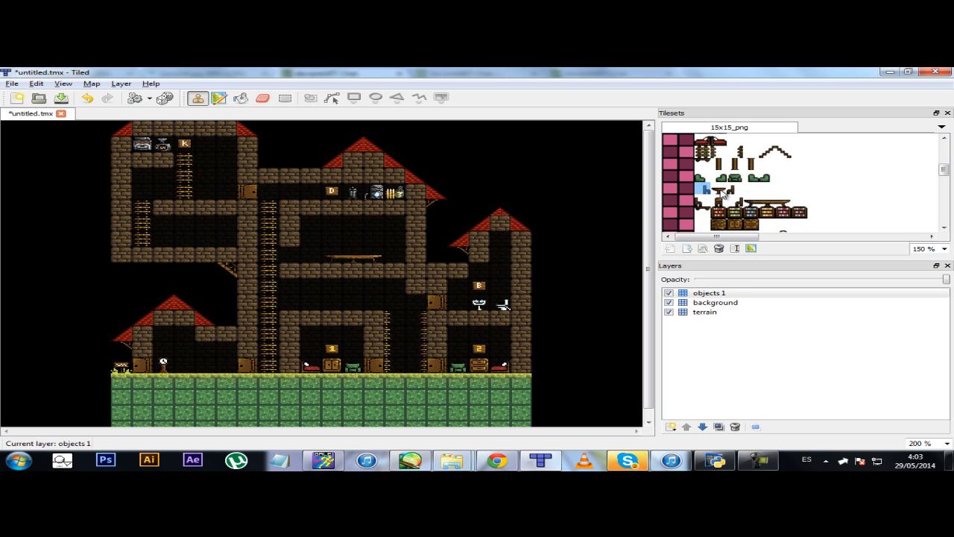
{"action": "left_click", "coordinate": [736, 201]}
{"action": "left_click", "coordinate": [390, 258]}
{"action": "left_click", "coordinate": [702, 190]}
{"action": "left_click", "coordinate": [316, 256]}
{"action": "scroll", "coordinate": [938, 178], "scroll_direction": "down", "scroll_amount": 3}
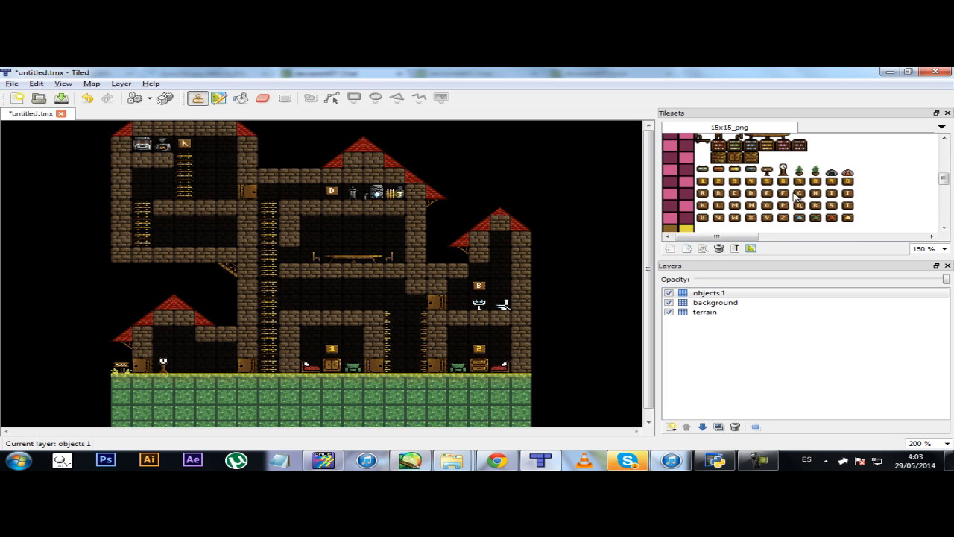
Place letter plates D and R on the central room's wall, one above each side of the long table
{"action": "left_click", "coordinate": [752, 194]}
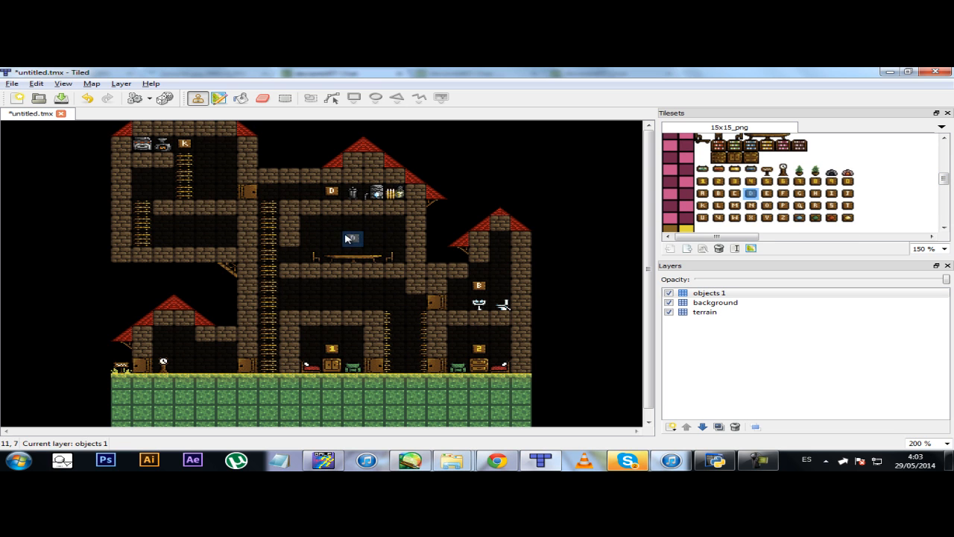
{"action": "left_click", "coordinate": [337, 243]}
{"action": "left_click", "coordinate": [815, 205]}
{"action": "left_click", "coordinate": [377, 242]}
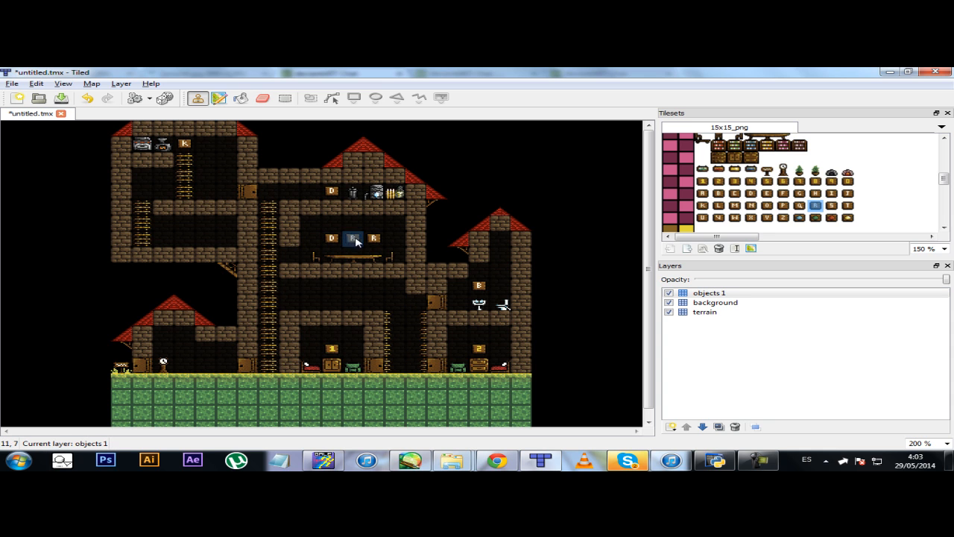
{"action": "scroll", "coordinate": [831, 185], "scroll_direction": "down", "scroll_amount": 1}
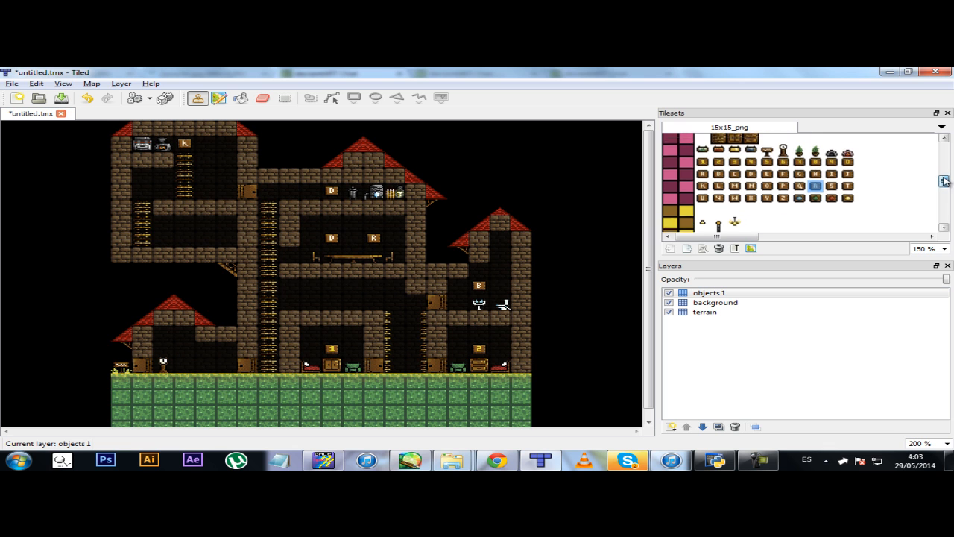
{"action": "left_click", "coordinate": [818, 194]}
{"action": "left_click", "coordinate": [847, 194]}
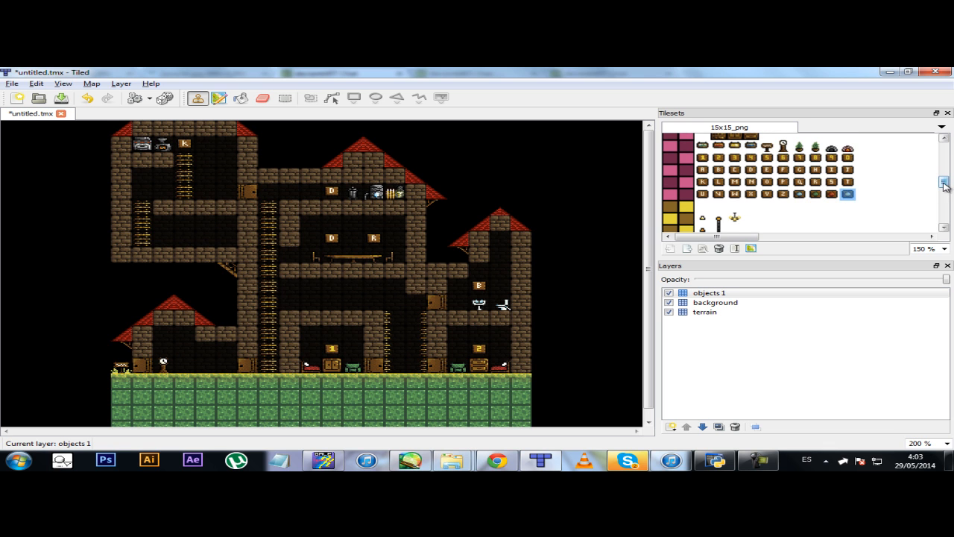
{"action": "scroll", "coordinate": [943, 183], "scroll_direction": "up", "scroll_amount": 1}
{"action": "scroll", "coordinate": [944, 183], "scroll_direction": "down", "scroll_amount": 3}
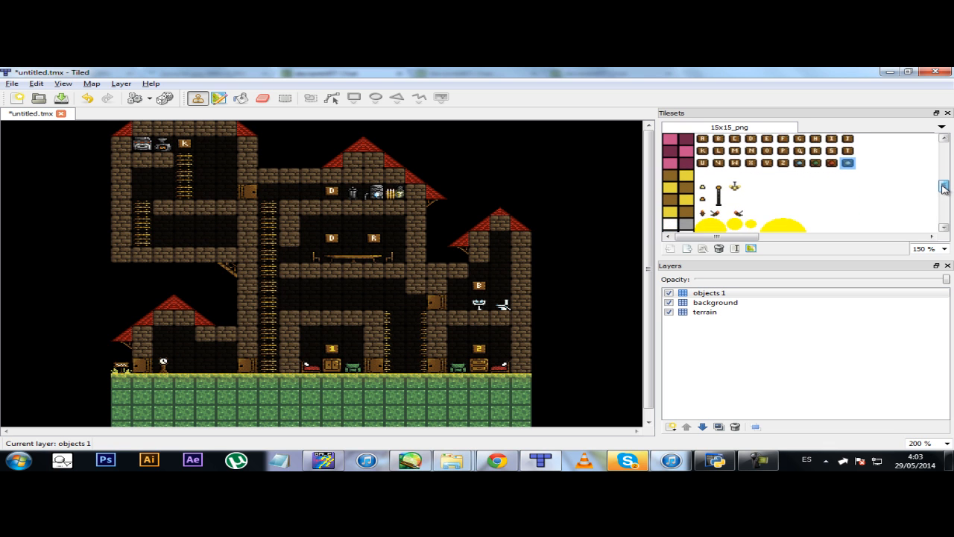
Copy the bathroom's wooden door into the opening in the central room's left wall, beside the tall ladder
{"action": "left_click", "coordinate": [441, 304]}
{"action": "left_click", "coordinate": [290, 256]}
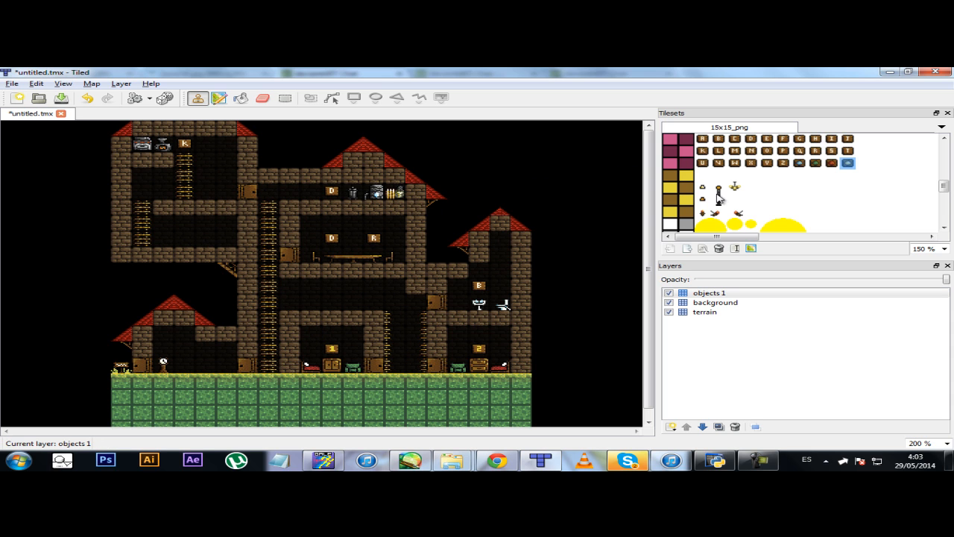
Place upright wall torches in the ground-floor entrance room and at two spots along the middle corridor's upper row
{"action": "left_click_drag", "start_coordinate": [945, 185], "coordinate": [945, 189]}
{"action": "left_click", "coordinate": [703, 168]}
{"action": "left_click", "coordinate": [705, 181]}
{"action": "left_click", "coordinate": [704, 193]}
{"action": "left_click", "coordinate": [719, 193]}
{"action": "left_click", "coordinate": [735, 194]}
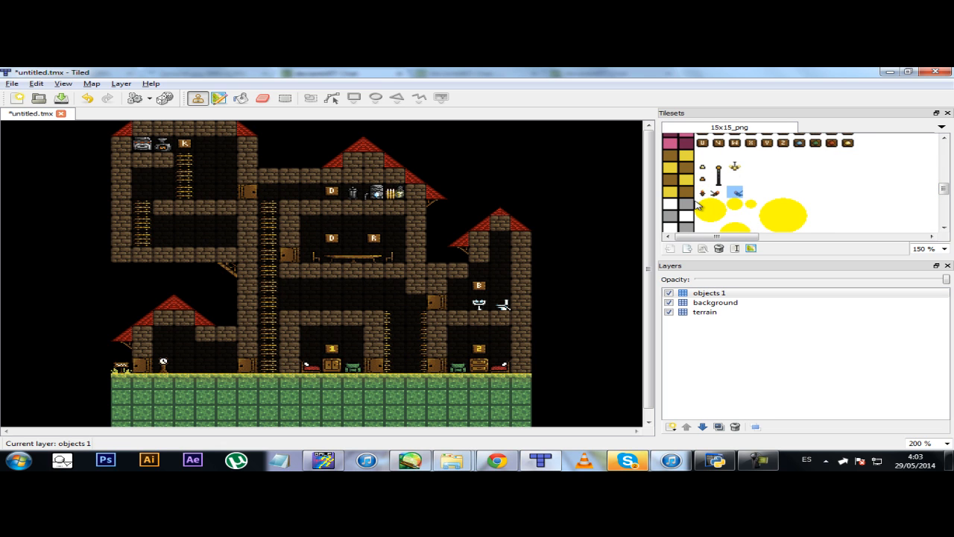
{"action": "left_click", "coordinate": [703, 194]}
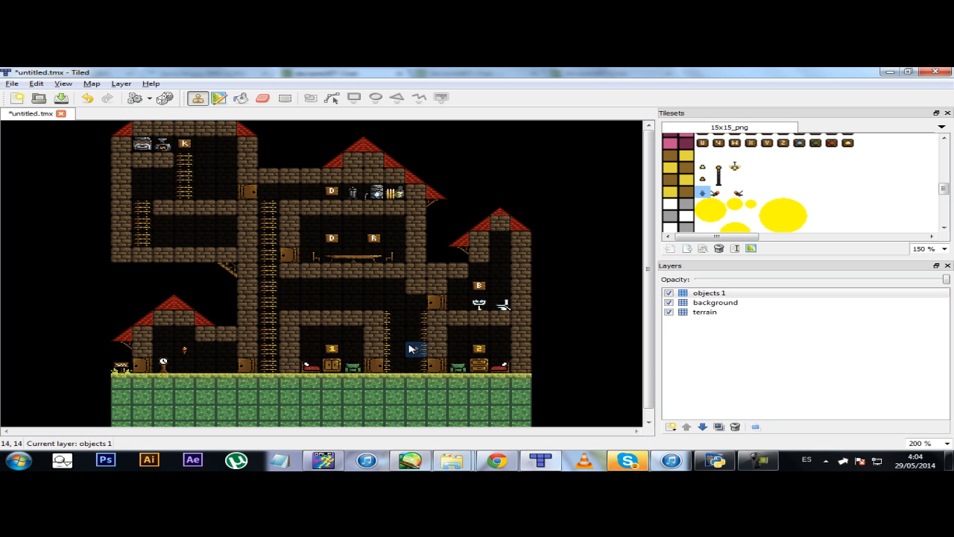
{"action": "left_click", "coordinate": [395, 304]}
{"action": "key", "text": "ctrl+z"}
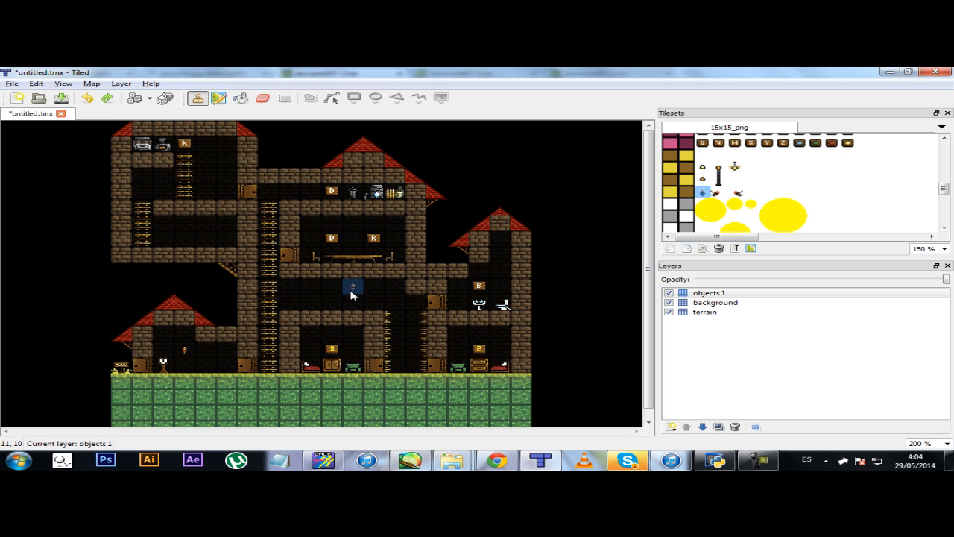
{"action": "left_click", "coordinate": [352, 289]}
{"action": "left_click", "coordinate": [289, 288]}
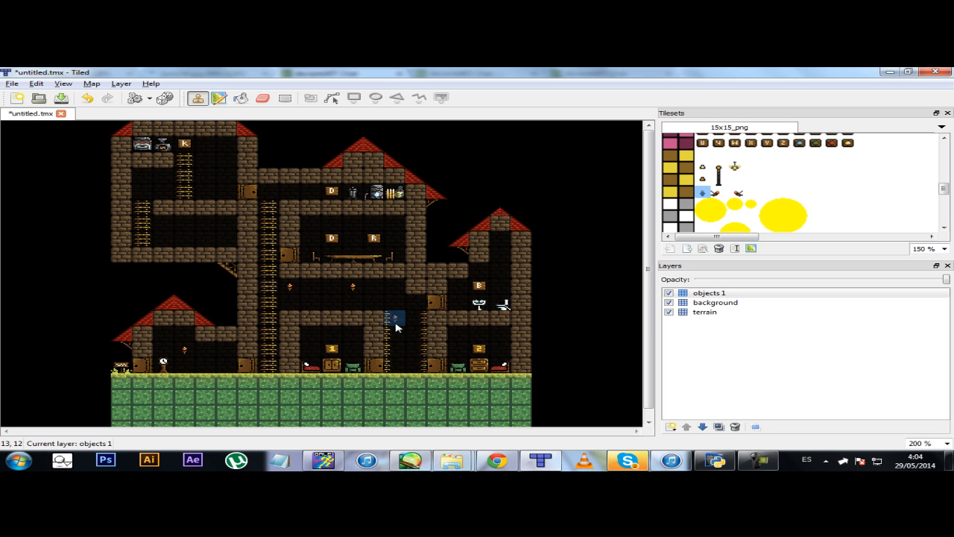
Add upright torches above plate B, beside the upper-left building's lower-room right wall, left of the corridor's D plate, and right of plate K
{"action": "left_click", "coordinate": [485, 281]}
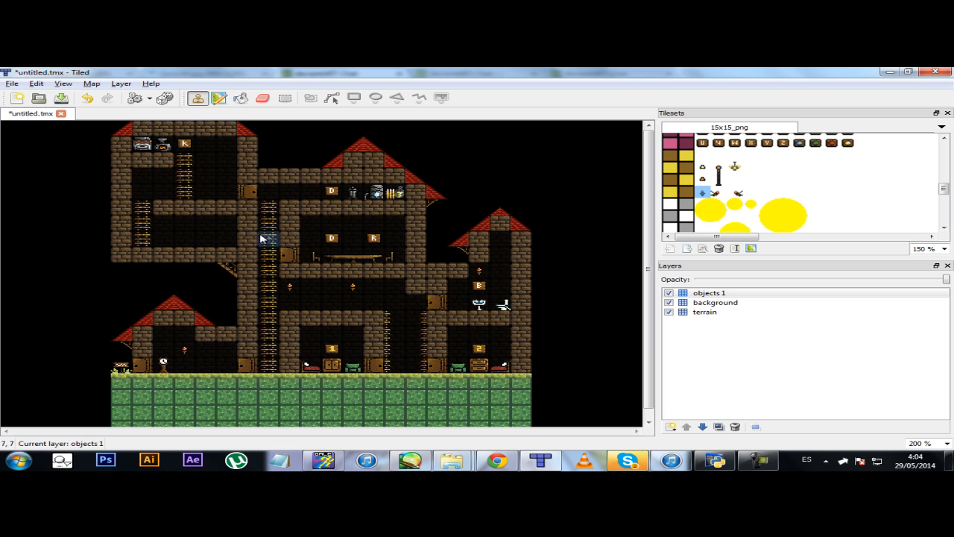
{"action": "left_click", "coordinate": [227, 225]}
{"action": "left_click", "coordinate": [310, 193]}
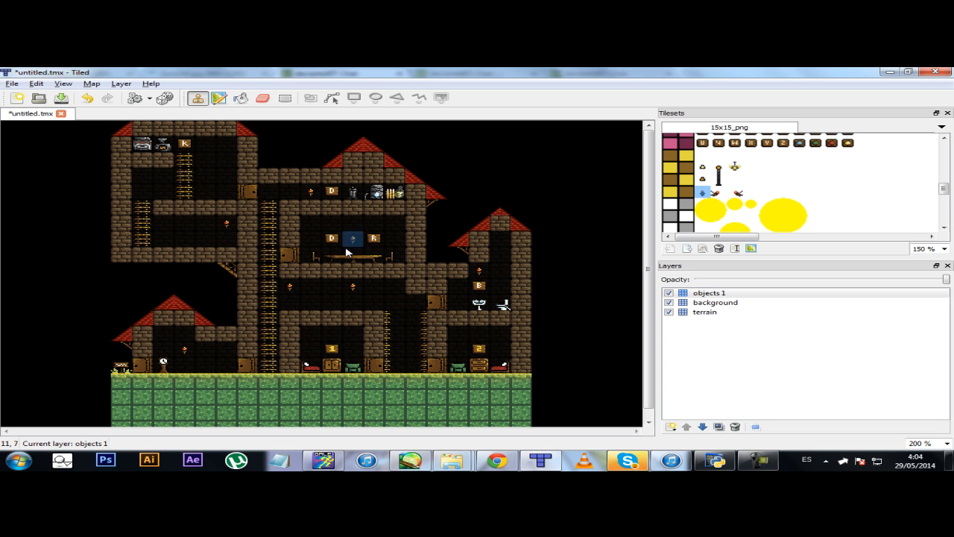
{"action": "left_click", "coordinate": [205, 146]}
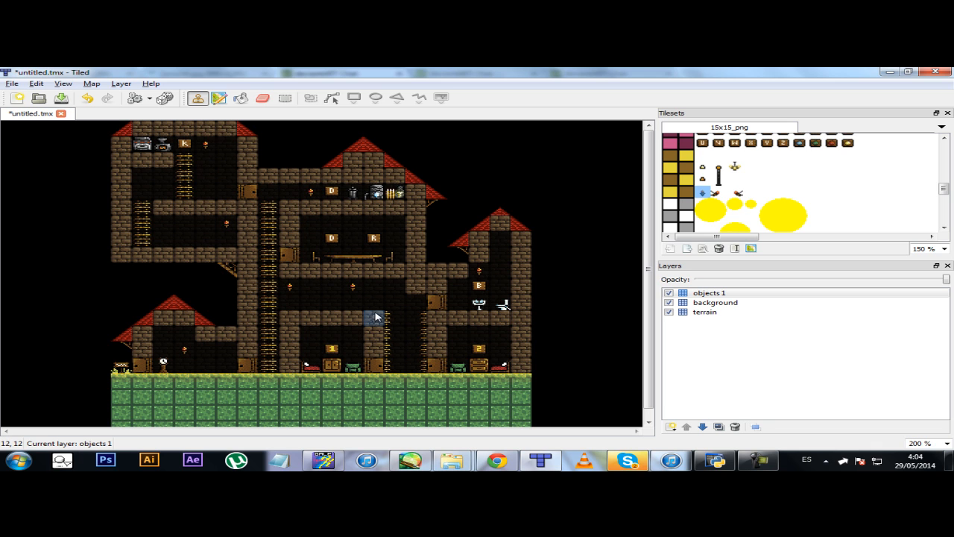
Mount an angled wall torch above the bed in room 1 and its mirrored version above the bed in room 2
{"action": "left_click", "coordinate": [716, 193]}
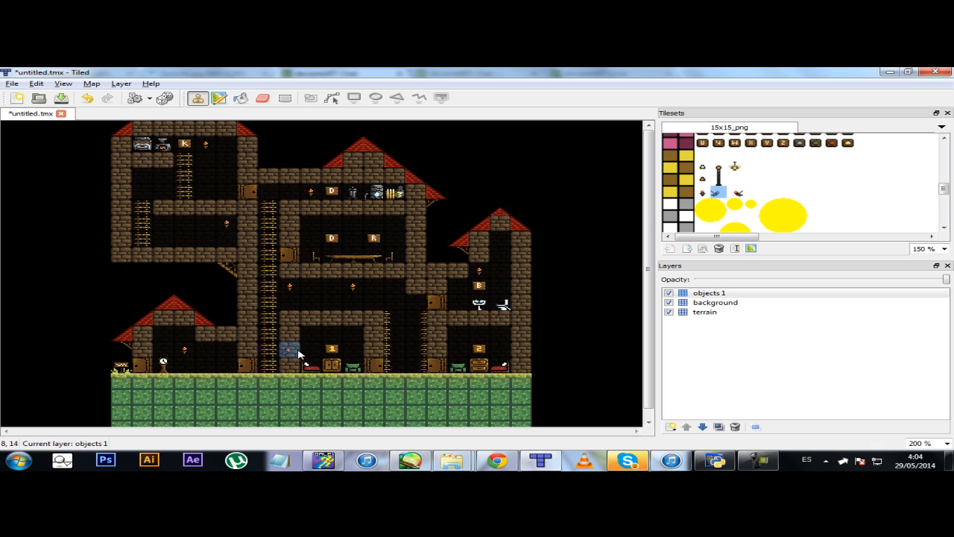
{"action": "left_click", "coordinate": [735, 192]}
{"action": "left_click", "coordinate": [501, 349]}
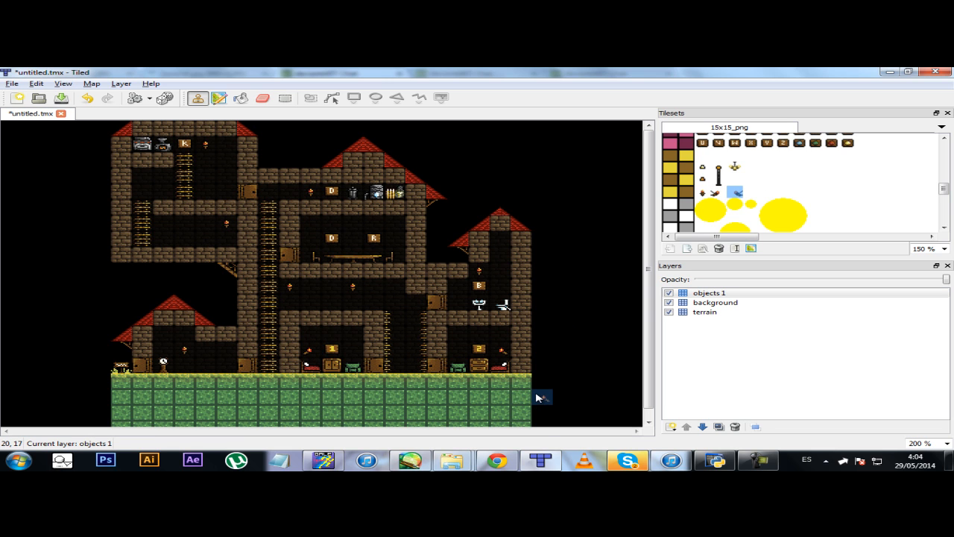
Add a new tile layer named lights
{"action": "left_click", "coordinate": [673, 428]}
{"action": "left_click", "coordinate": [694, 396]}
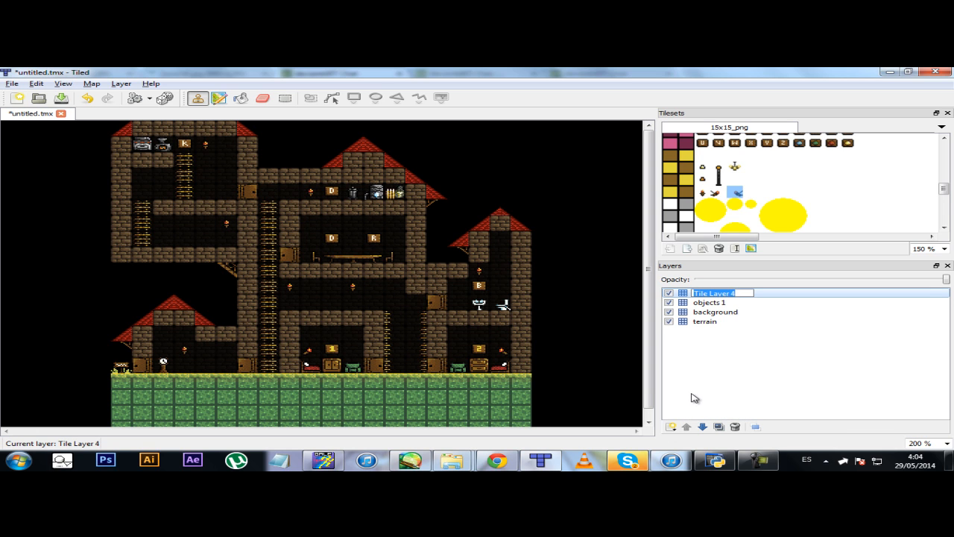
{"action": "type", "text": "lights"}
{"action": "key", "text": "Return"}
Compare the light-glow tiles in the tileset and pick the yellow circle that fills a single tile
{"action": "left_click_drag", "start_coordinate": [941, 188], "coordinate": [944, 198]}
{"action": "left_click", "coordinate": [718, 161]}
{"action": "left_click", "coordinate": [715, 186]}
{"action": "left_click", "coordinate": [736, 187]}
{"action": "left_click", "coordinate": [767, 187]}
{"action": "left_click", "coordinate": [781, 198]}
{"action": "left_click", "coordinate": [736, 219]}
{"action": "left_click", "coordinate": [748, 210]}
{"action": "left_click", "coordinate": [740, 150]}
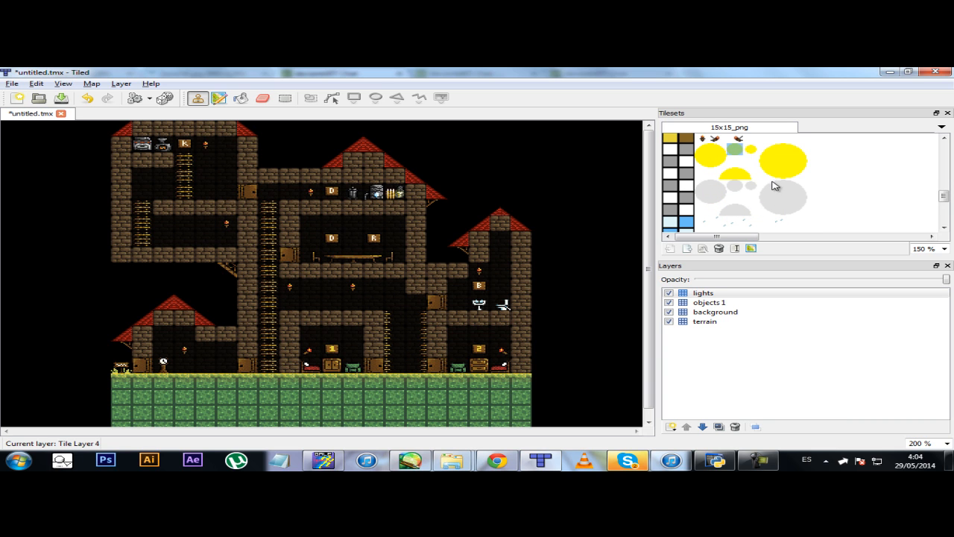
{"action": "left_click", "coordinate": [751, 152]}
{"action": "left_click", "coordinate": [734, 152]}
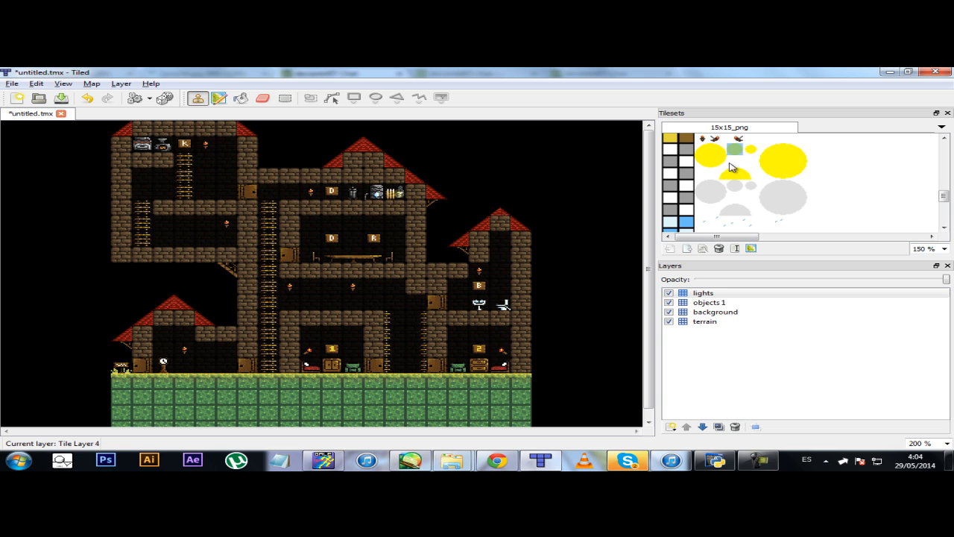
Stamp the yellow glow circle over all nine torches and lower the lights layer's opacity until the torches show through
{"action": "left_click", "coordinate": [203, 150]}
{"action": "left_click", "coordinate": [225, 226]}
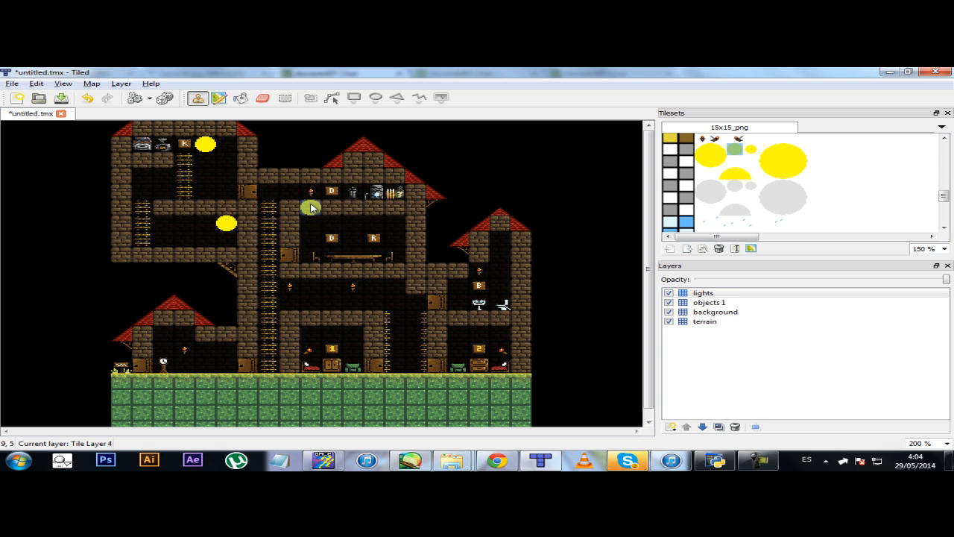
{"action": "left_click", "coordinate": [310, 196]}
{"action": "left_click", "coordinate": [290, 289]}
{"action": "left_click", "coordinate": [354, 289]}
{"action": "left_click", "coordinate": [481, 274]}
{"action": "left_click", "coordinate": [501, 352]}
{"action": "left_click", "coordinate": [312, 352]}
{"action": "left_click", "coordinate": [185, 351]}
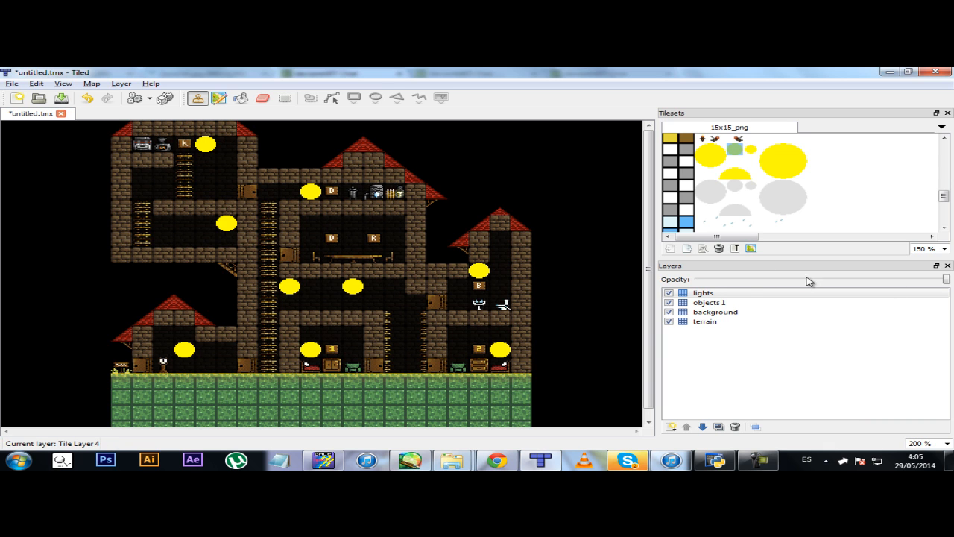
{"action": "left_click_drag", "start_coordinate": [945, 282], "coordinate": [742, 280]}
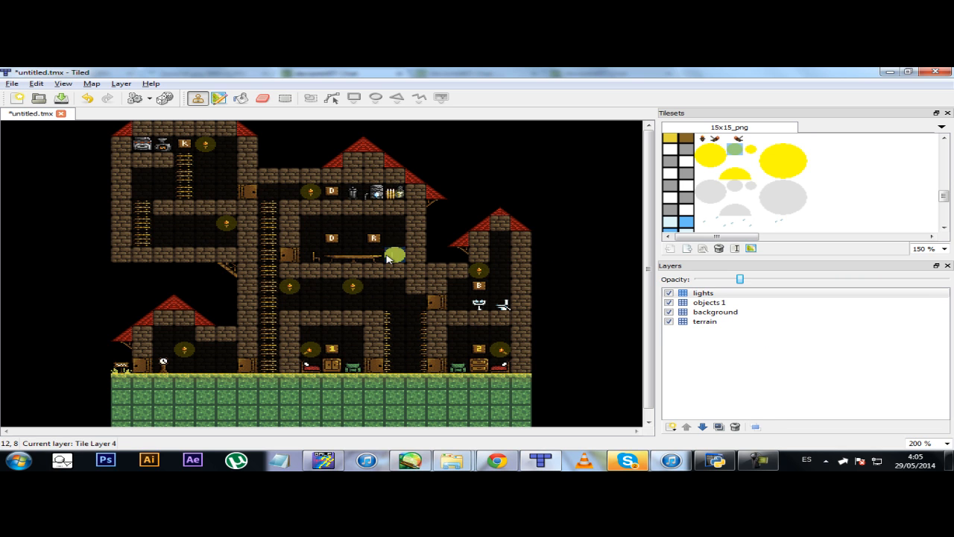
On the objects 1 layer, hang chandeliers above the long table and in the upper-left building's lower room
{"action": "left_click_drag", "start_coordinate": [943, 196], "coordinate": [943, 192]}
{"action": "left_click", "coordinate": [735, 152]}
{"action": "left_click", "coordinate": [706, 303]}
{"action": "left_click", "coordinate": [356, 227]}
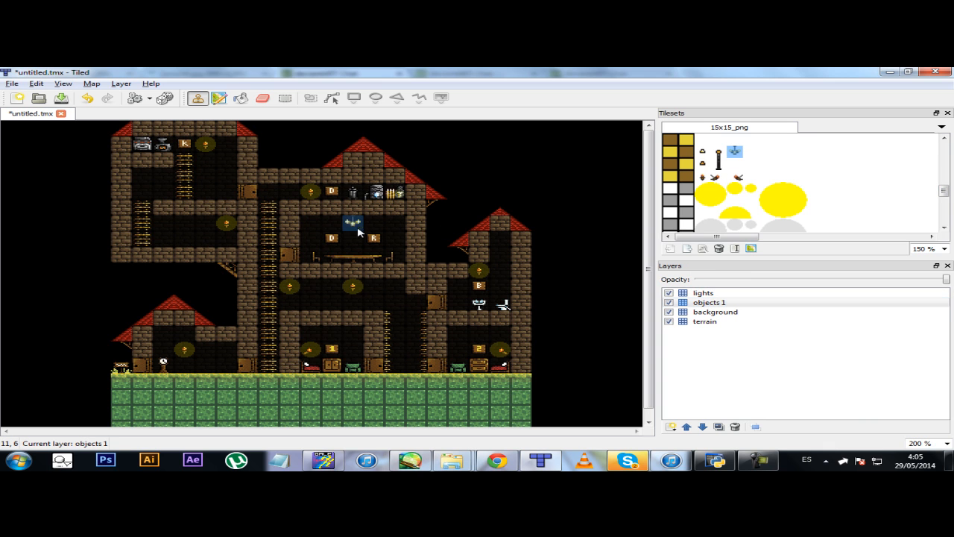
{"action": "left_click", "coordinate": [478, 275]}
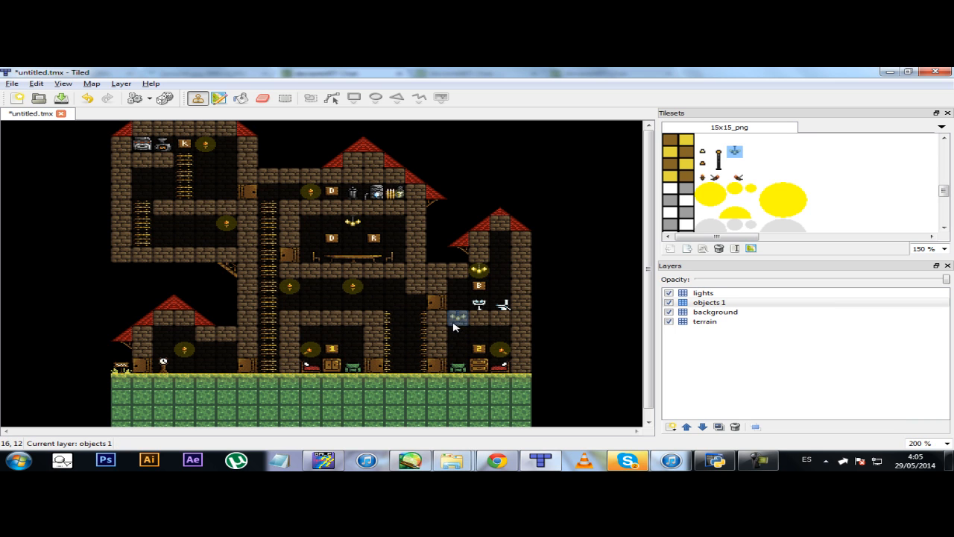
{"action": "key", "text": "ctrl+z"}
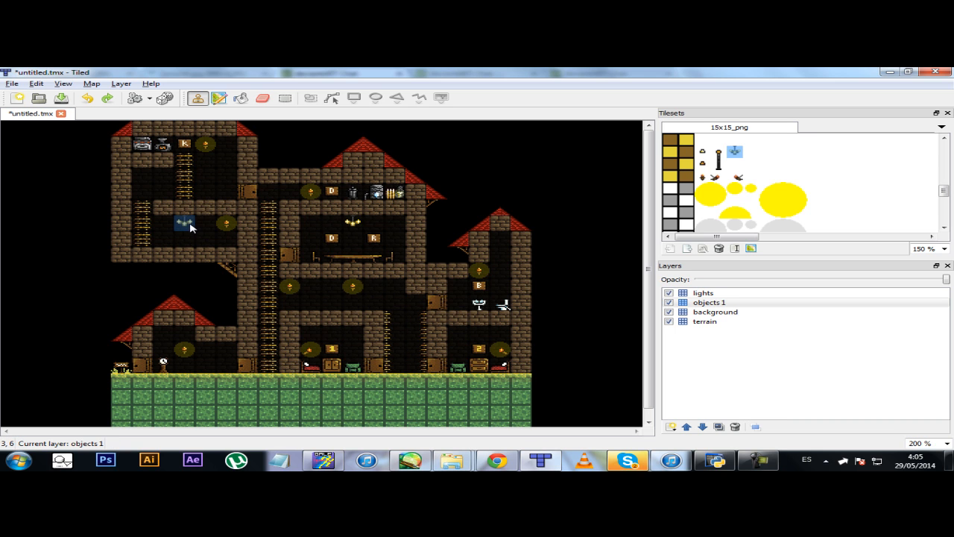
{"action": "left_click", "coordinate": [192, 226]}
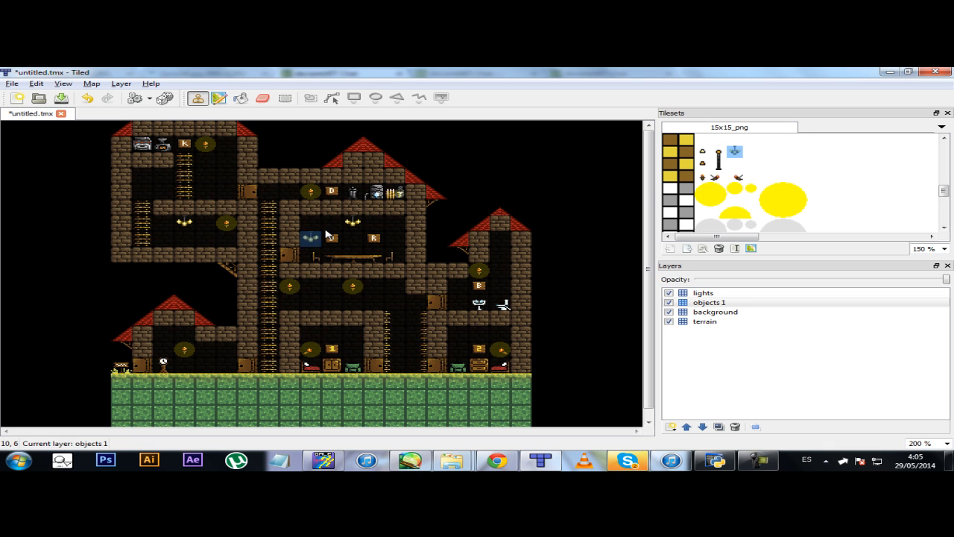
Try to pick the lower row of the large yellow circle as a single multi-tile stamp
{"action": "left_click", "coordinate": [771, 211]}
{"action": "left_click", "coordinate": [786, 214]}
{"action": "left_click", "coordinate": [797, 216]}
{"action": "left_click", "coordinate": [773, 214]}
{"action": "left_click_drag", "start_coordinate": [763, 213], "coordinate": [798, 218]}
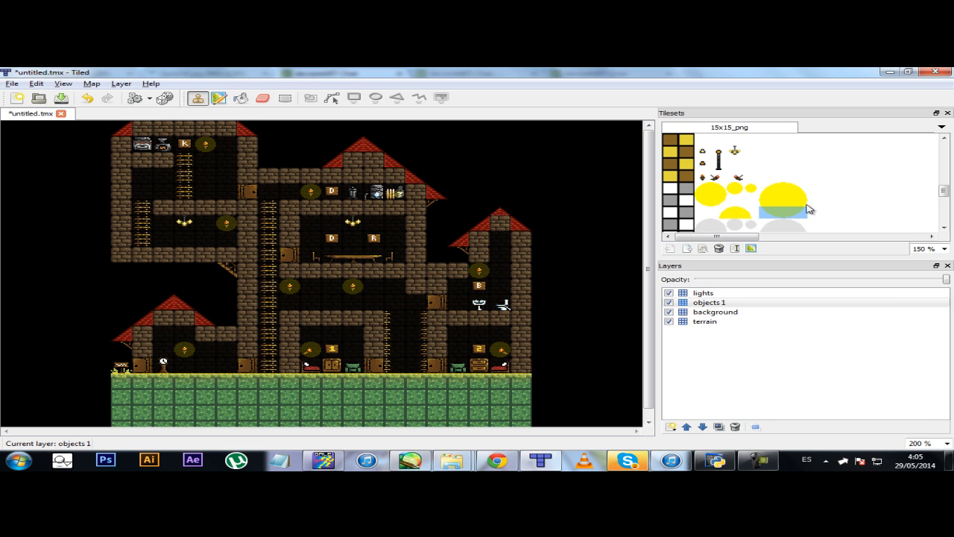
{"action": "left_click", "coordinate": [798, 201]}
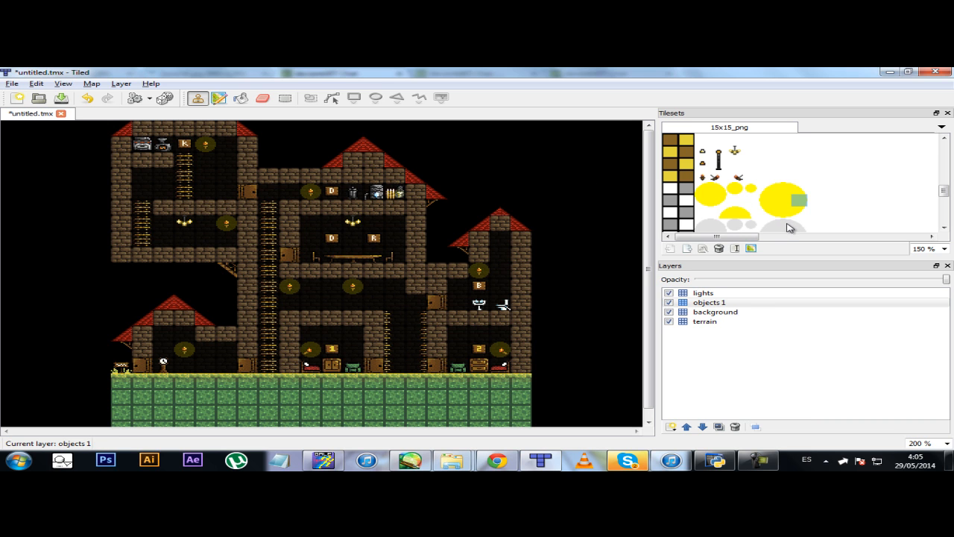
On the lights layer, place the large yellow circle's three lower tiles side by side across each of the two chandeliers
{"action": "left_click", "coordinate": [772, 212]}
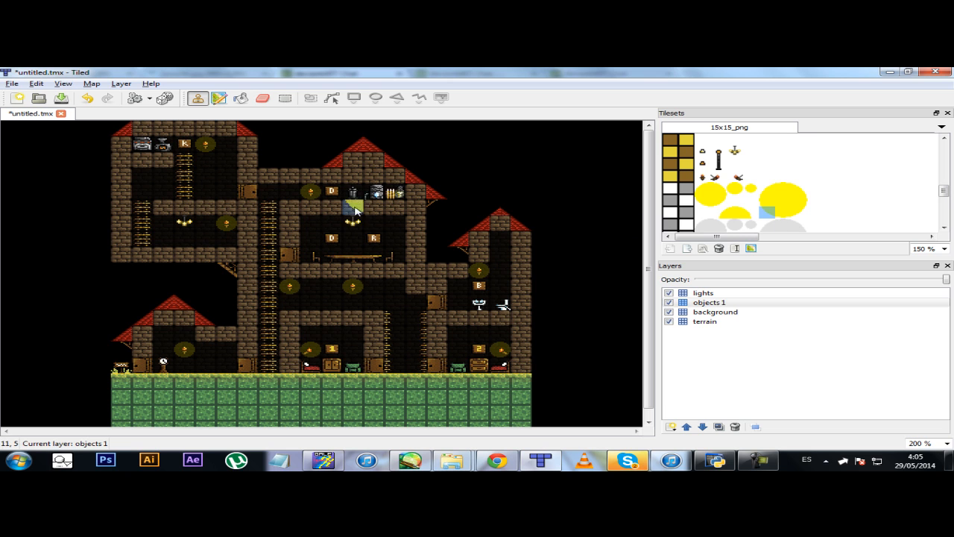
{"action": "left_click", "coordinate": [706, 303]}
{"action": "left_click", "coordinate": [703, 293]}
{"action": "left_click", "coordinate": [332, 220]}
{"action": "left_click", "coordinate": [781, 213]}
{"action": "left_click", "coordinate": [351, 223]}
{"action": "left_click", "coordinate": [794, 213]}
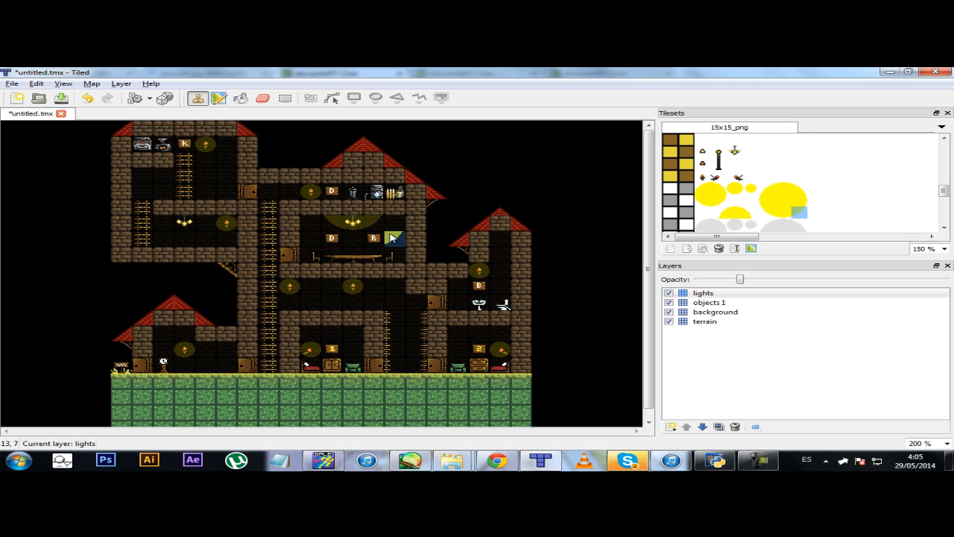
{"action": "left_click", "coordinate": [781, 213]}
{"action": "left_click", "coordinate": [764, 213]}
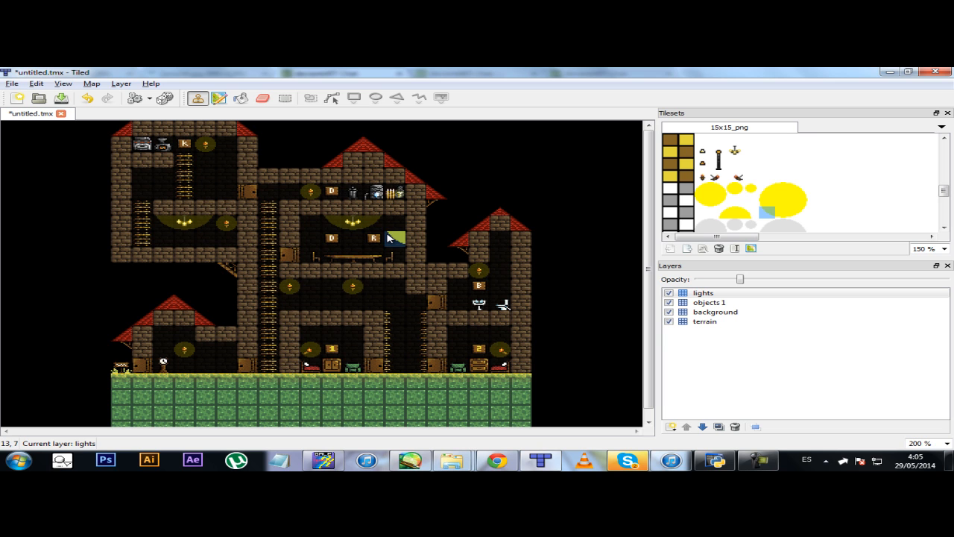
Select the terrain, background and objects 1 layers one after another
{"action": "left_click", "coordinate": [718, 322]}
{"action": "left_click", "coordinate": [717, 311]}
{"action": "left_click", "coordinate": [717, 302]}
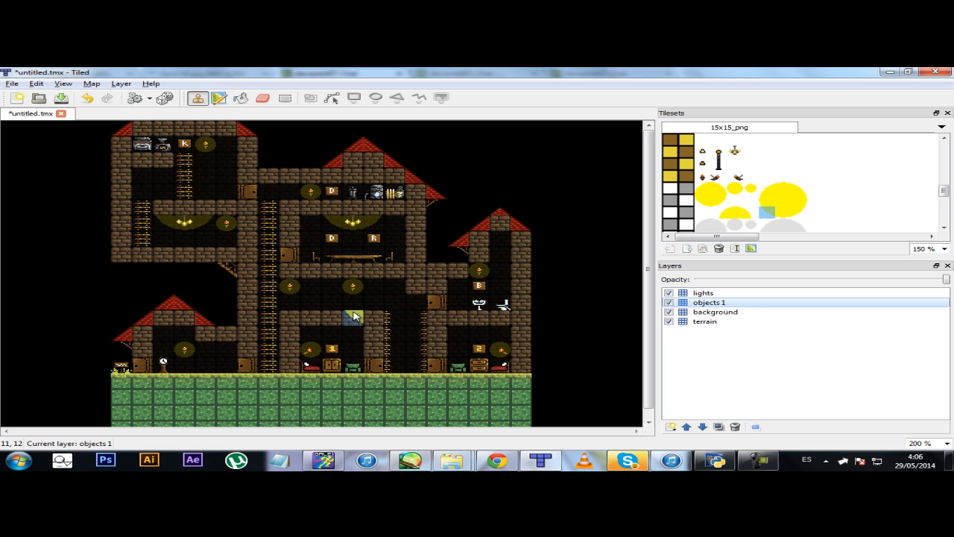
{"action": "left_click", "coordinate": [755, 461]}
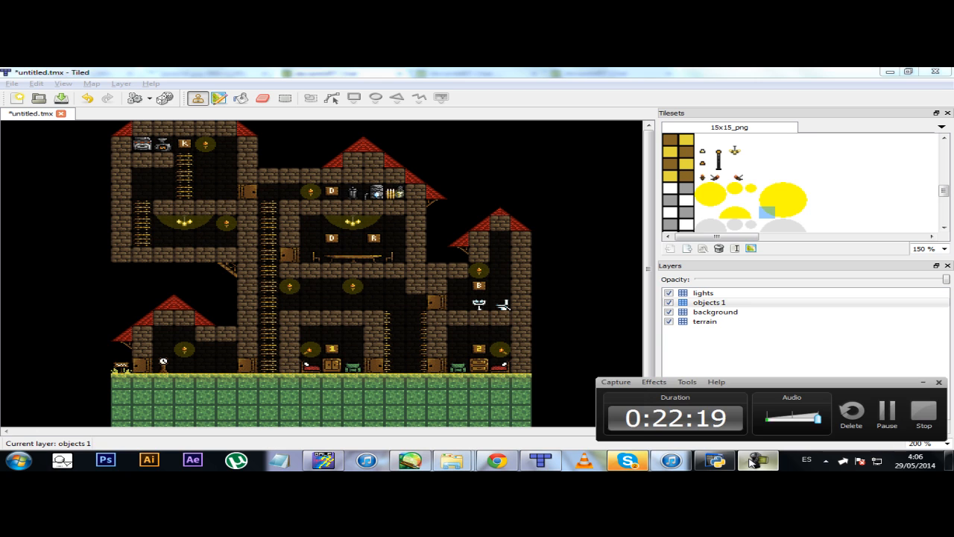
{"action": "left_click", "coordinate": [754, 461]}
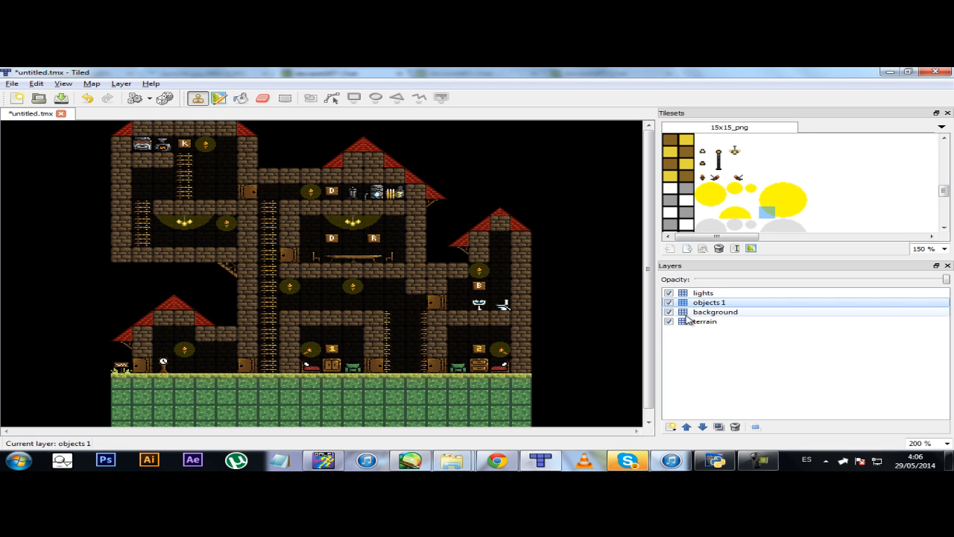